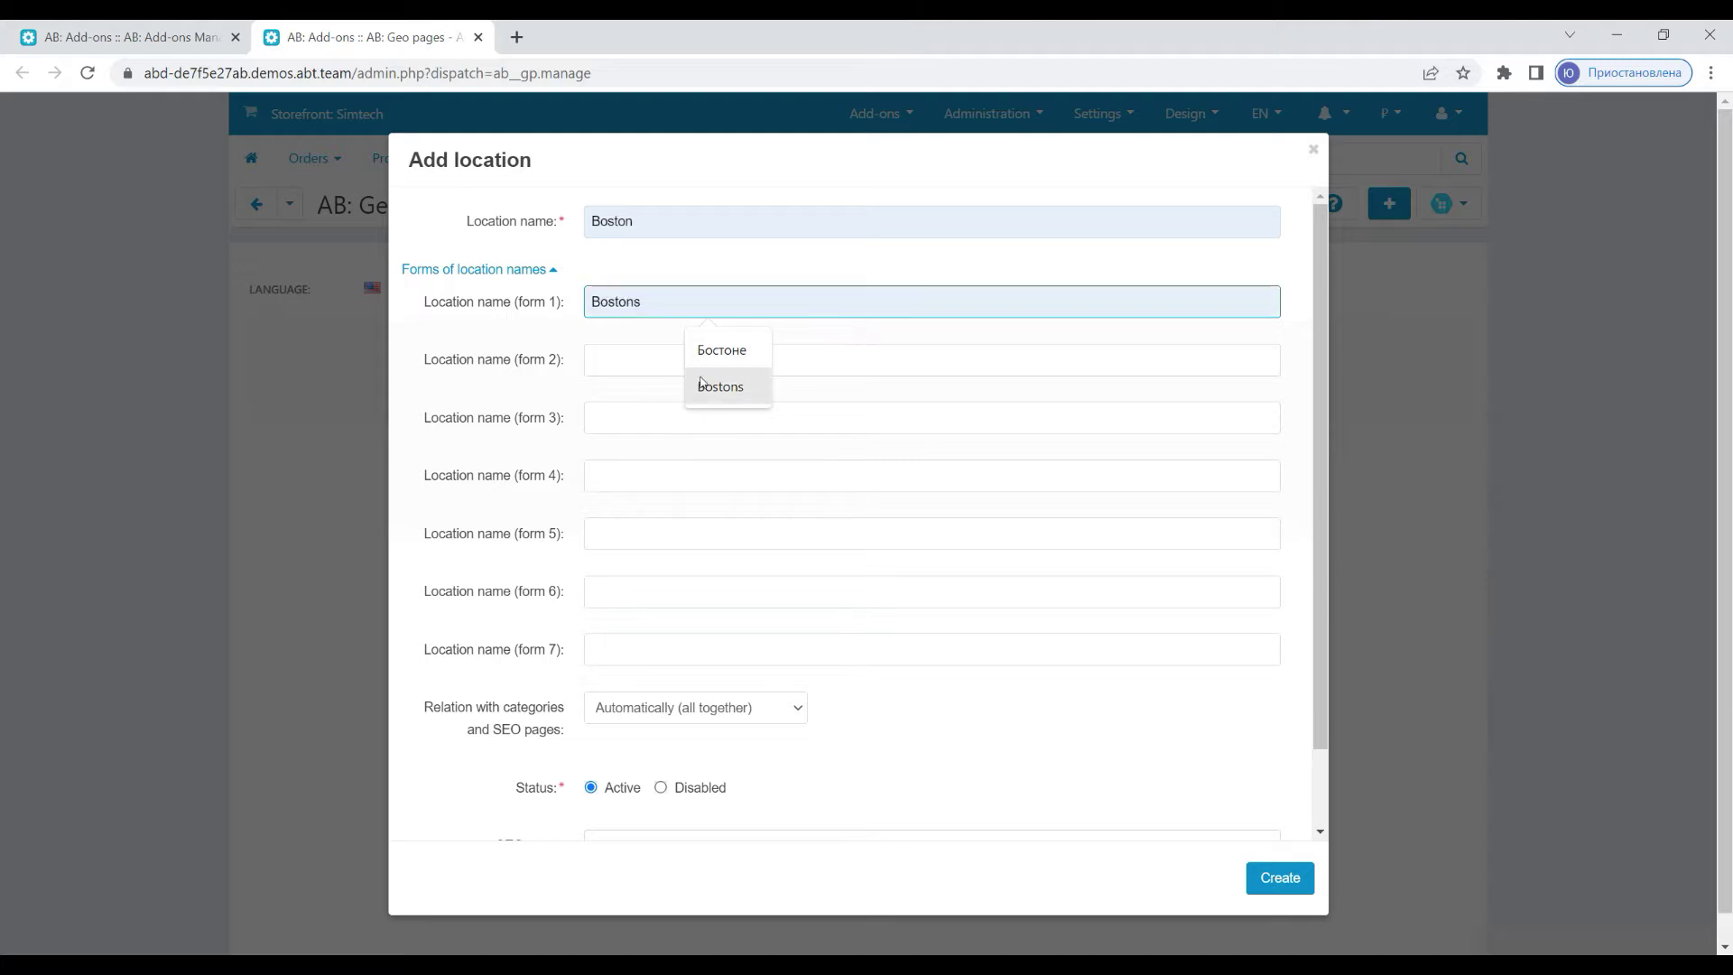
Set the Boston location's name form 1 to "Boston's" and its SEO name to "boston".
left_click(636, 302)
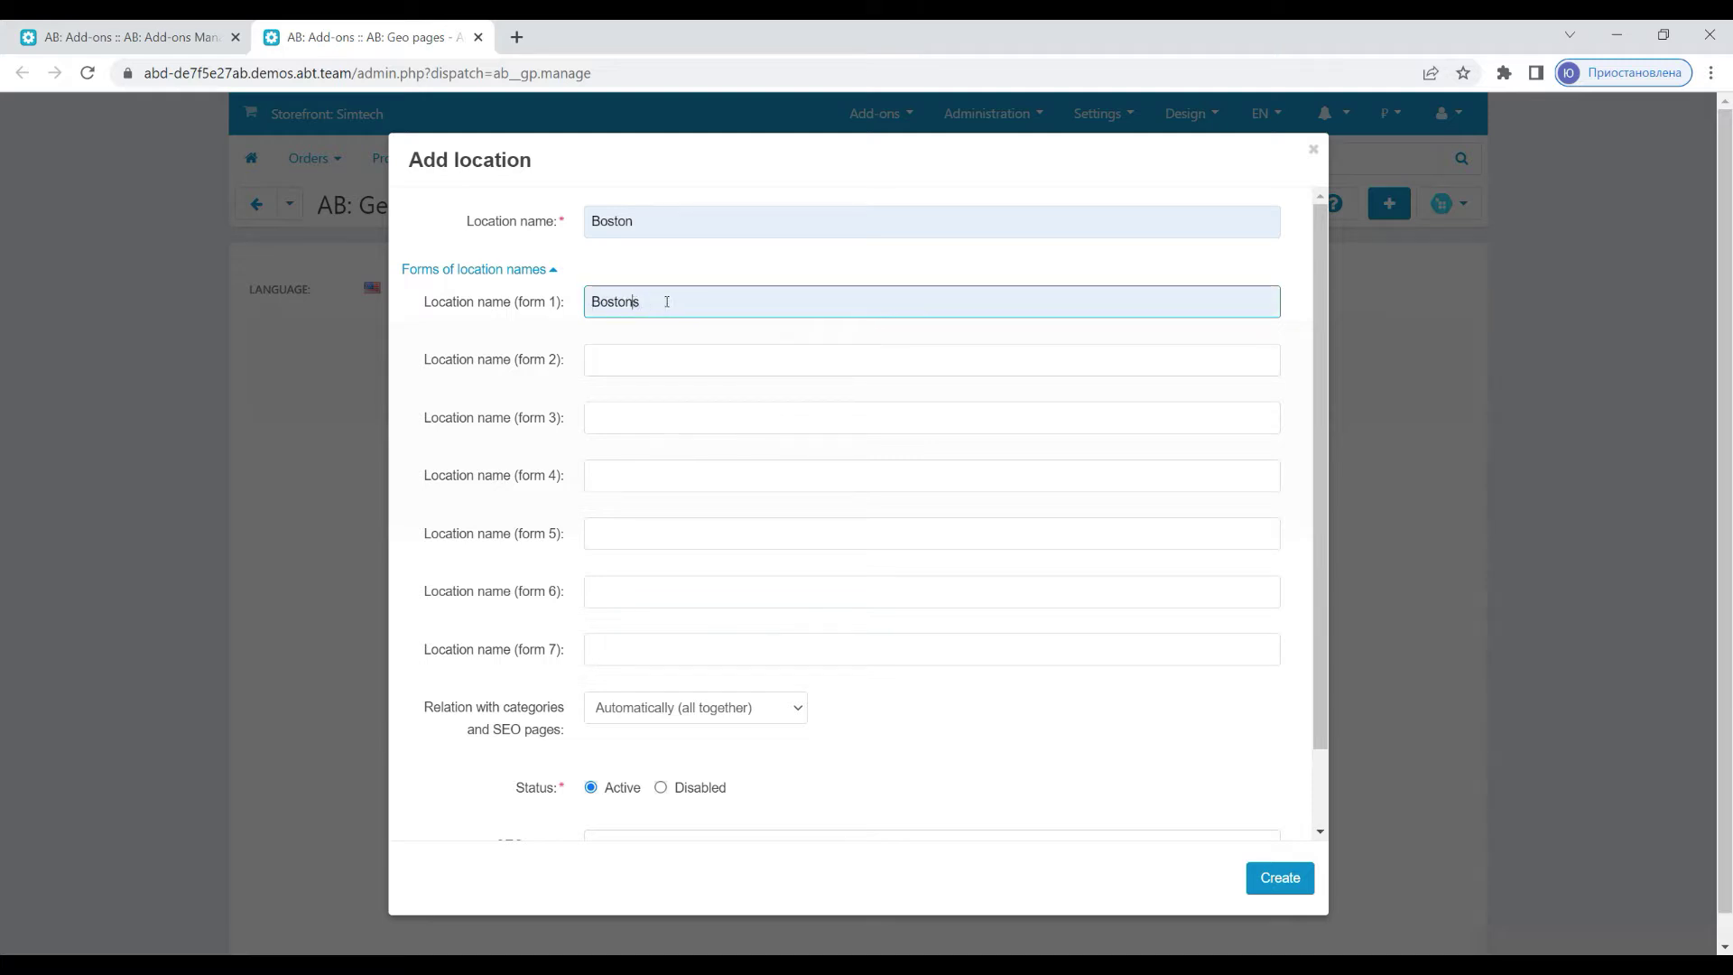
type("'")
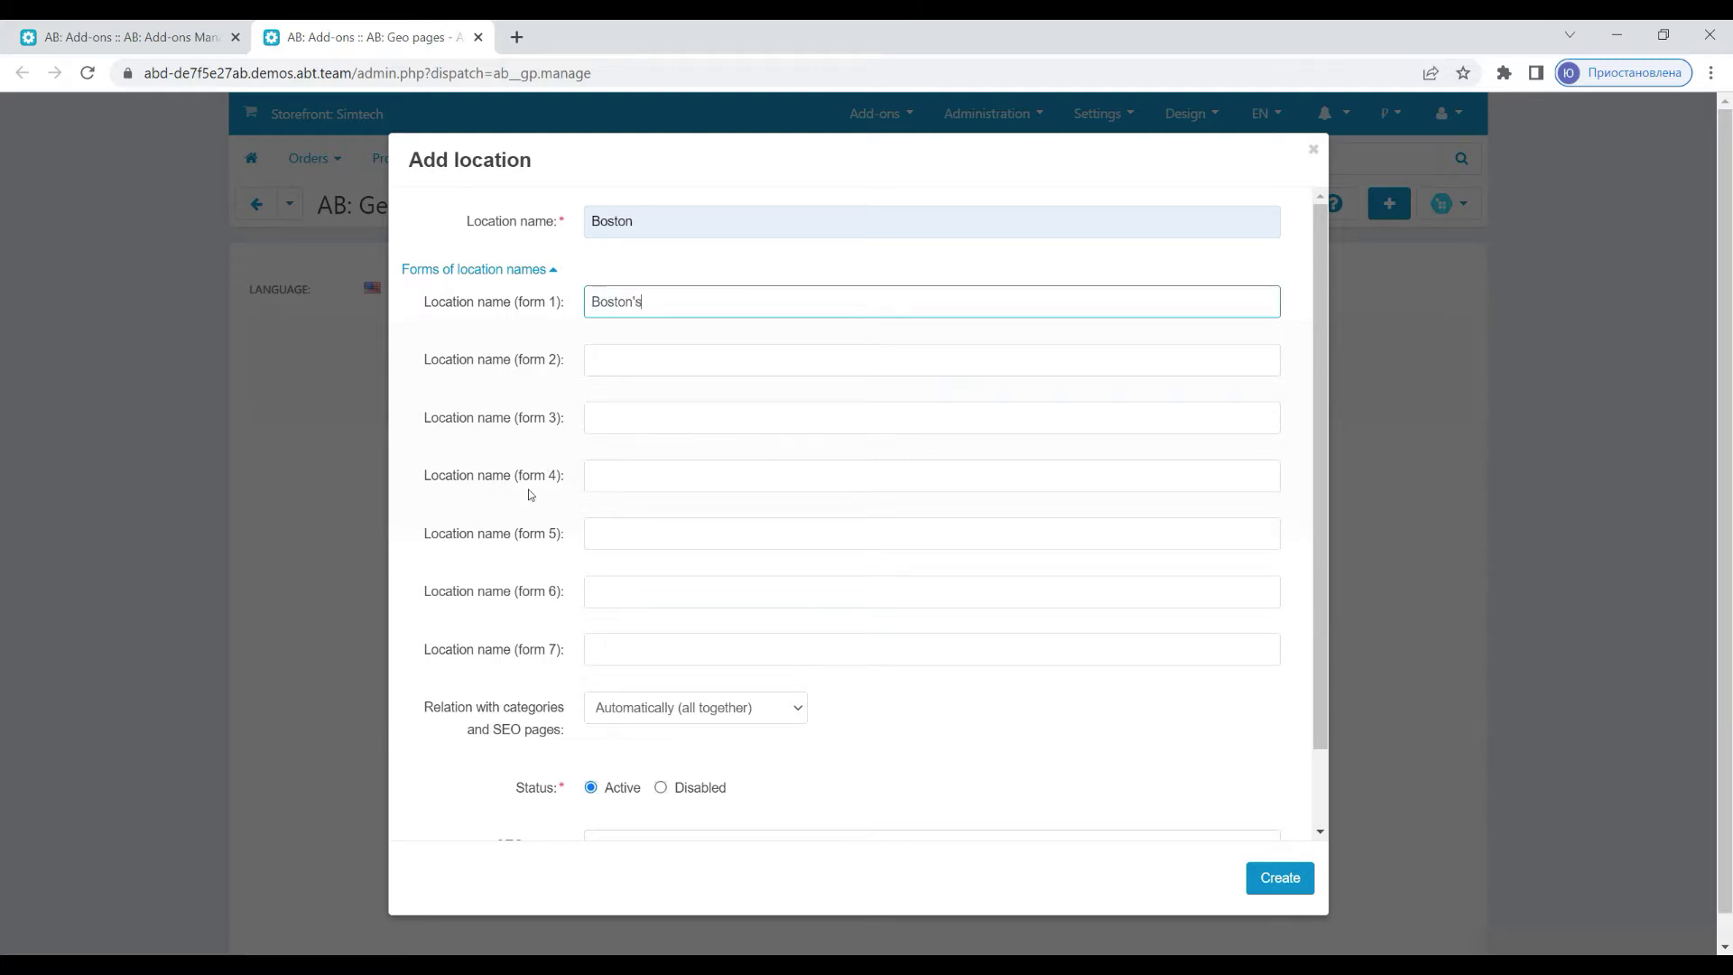
scroll(532, 496, "down", 2)
left_click(629, 754)
left_click(713, 801)
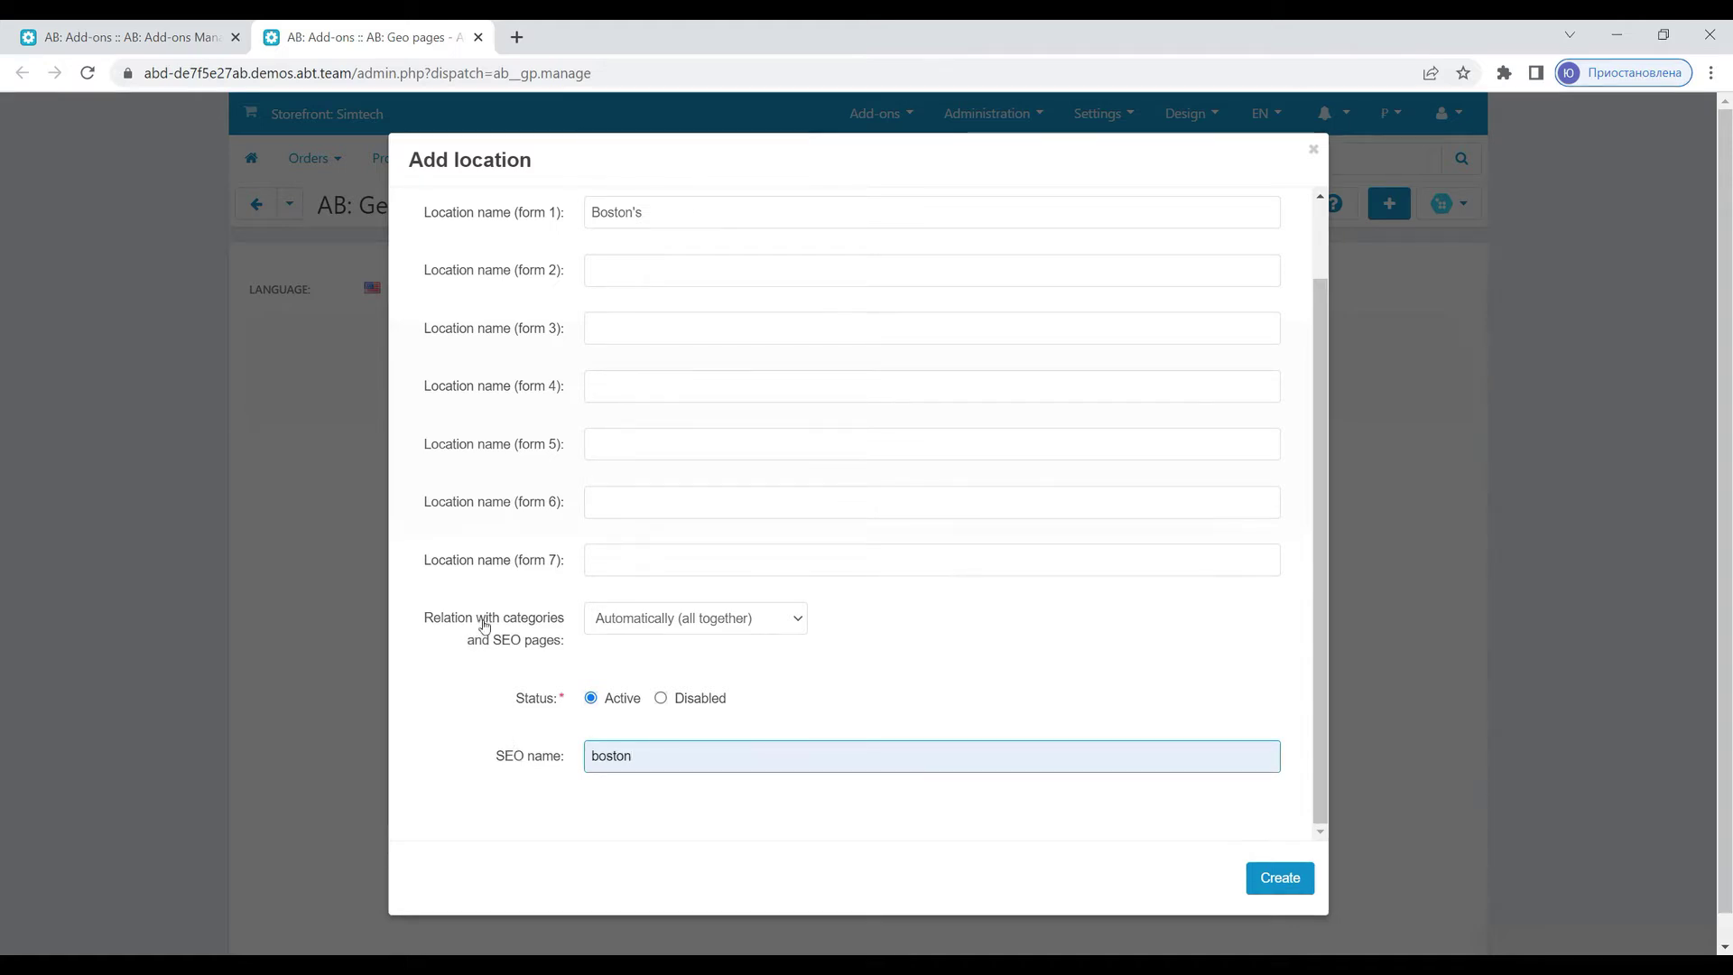
Set the Boston location's relation with categories and SEO pages to Manually and create the location.
left_click(778, 611)
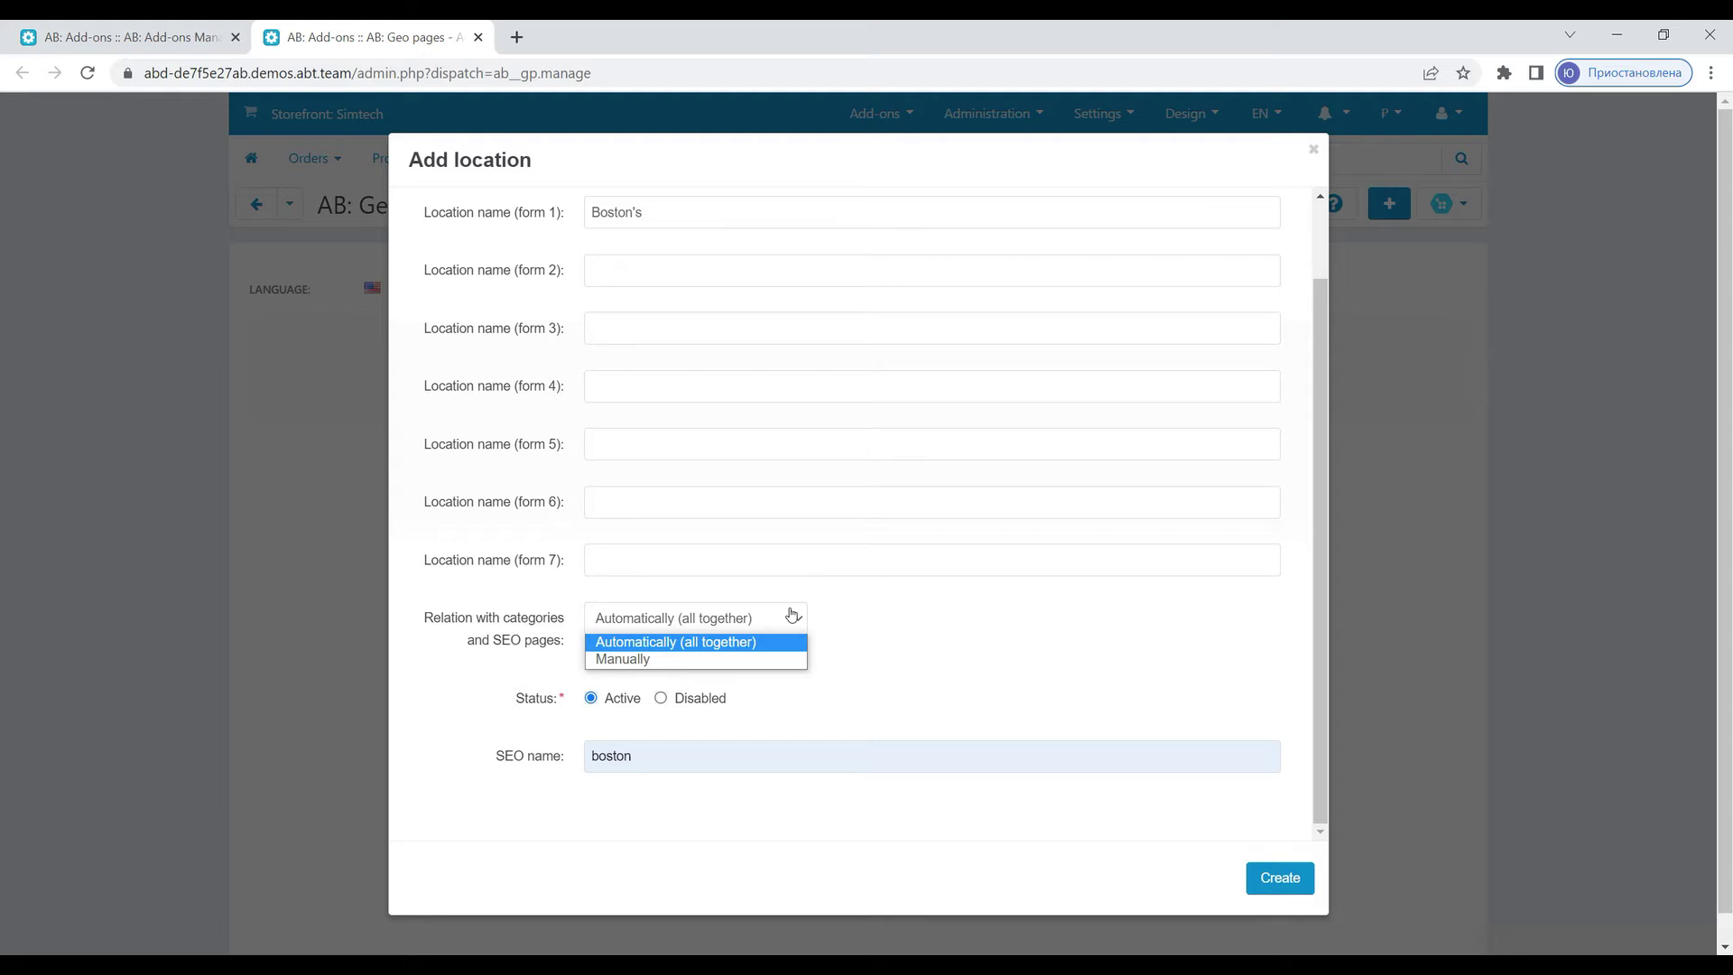
left_click(617, 660)
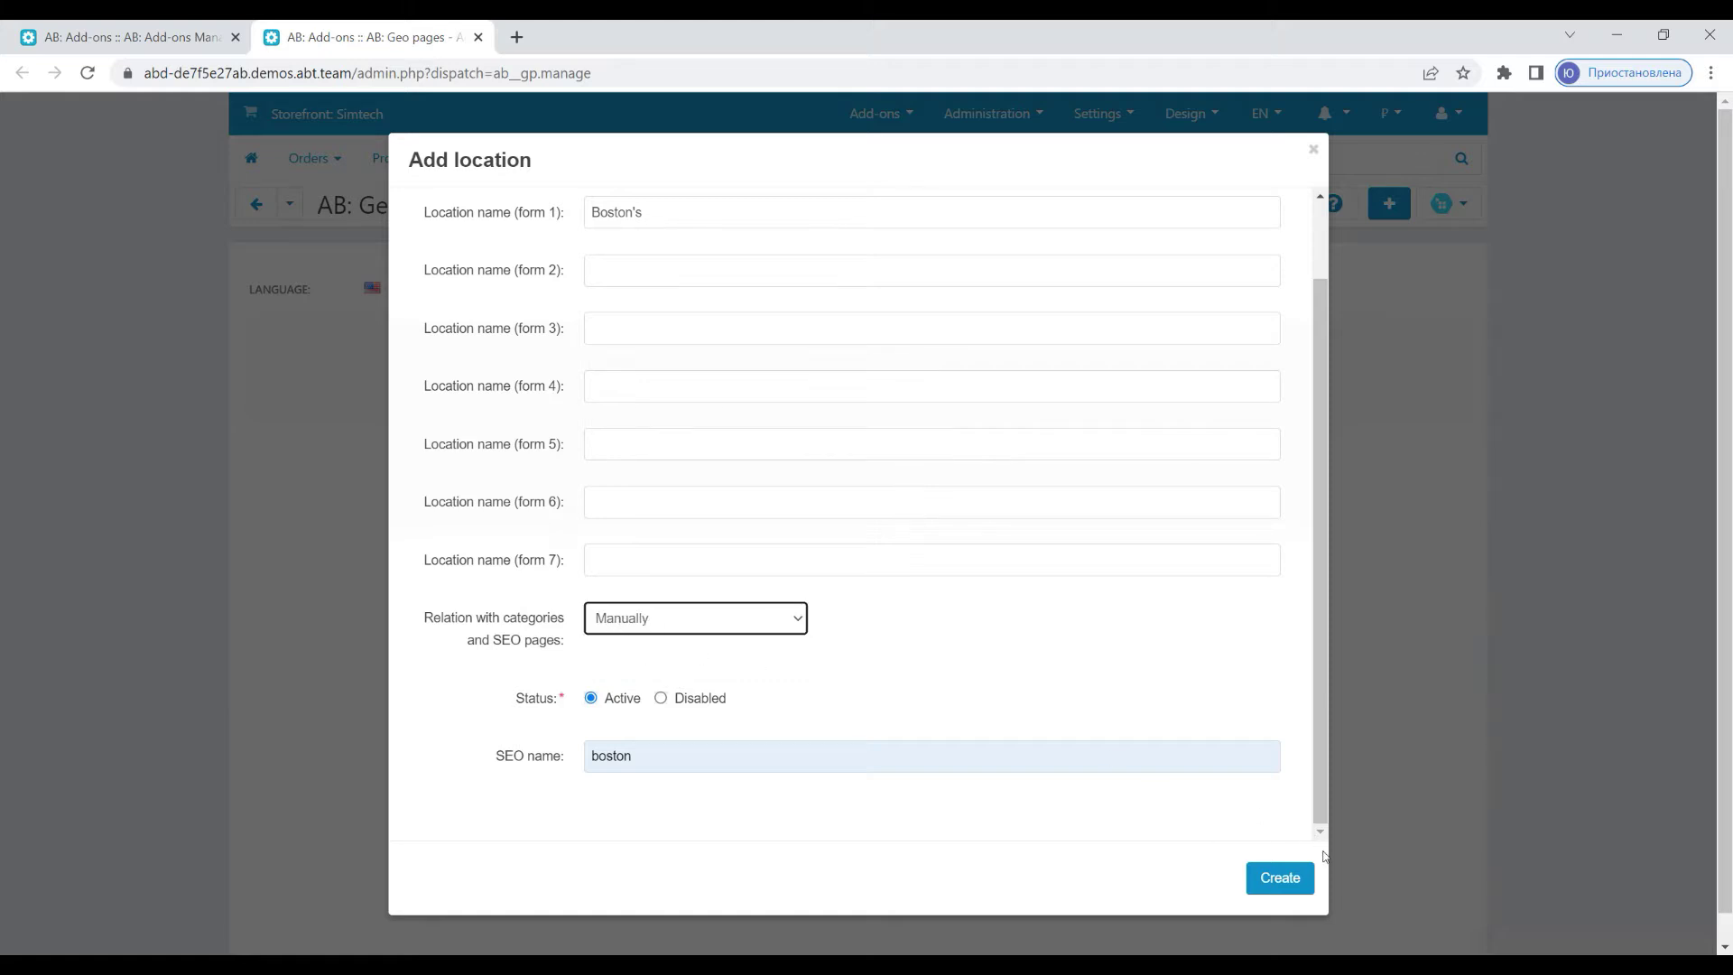
left_click(1280, 877)
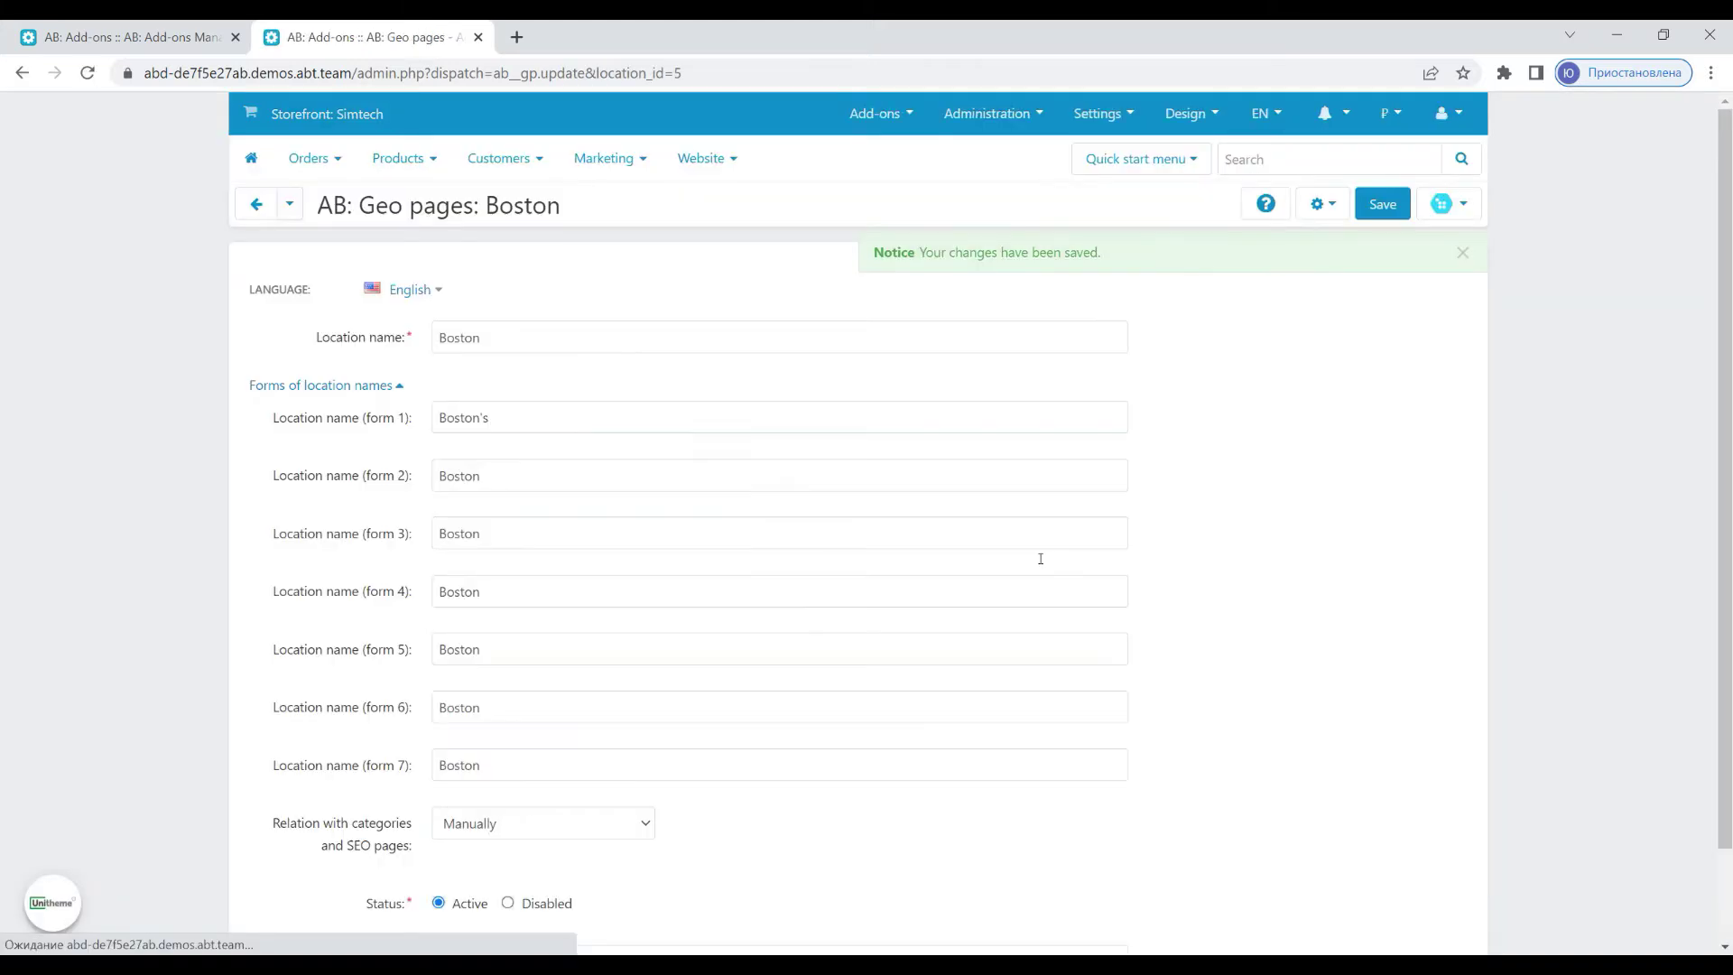
scroll(580, 407, "down", 2)
scroll(579, 406, "up", 2)
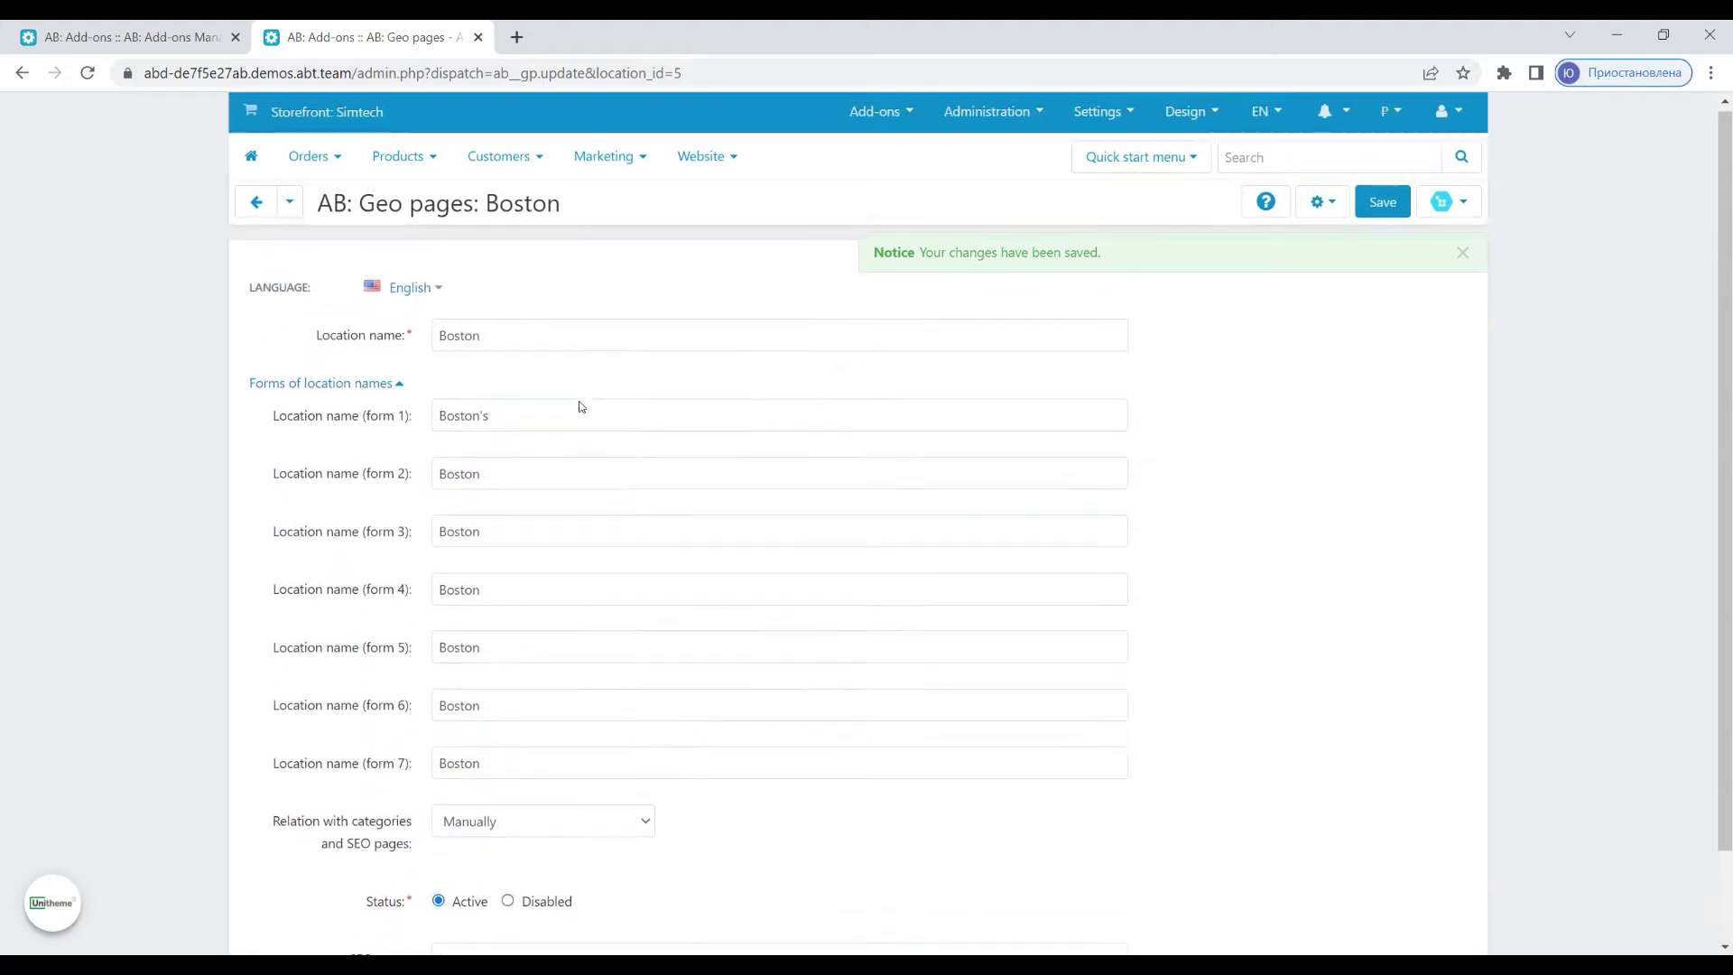
left_click(1463, 253)
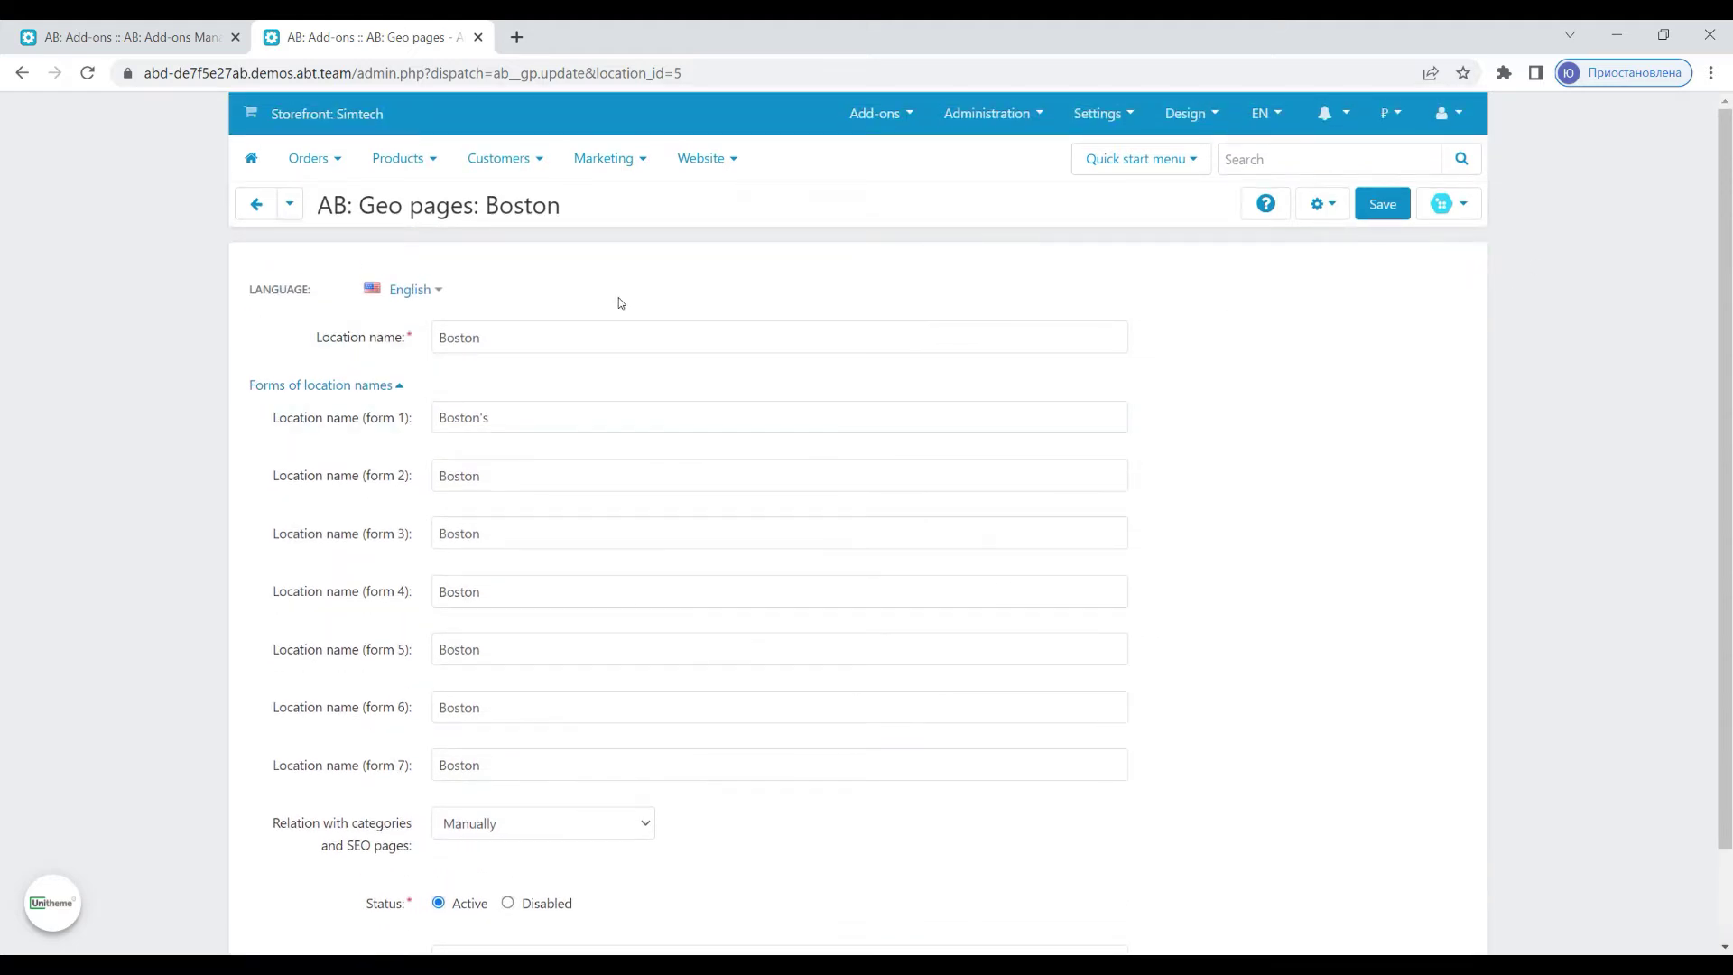
scroll(622, 302, "down", 2)
scroll(621, 298, "up", 2)
Start a new geo page template named "My template" with the title template "[original_value] in [location]".
left_click(1445, 206)
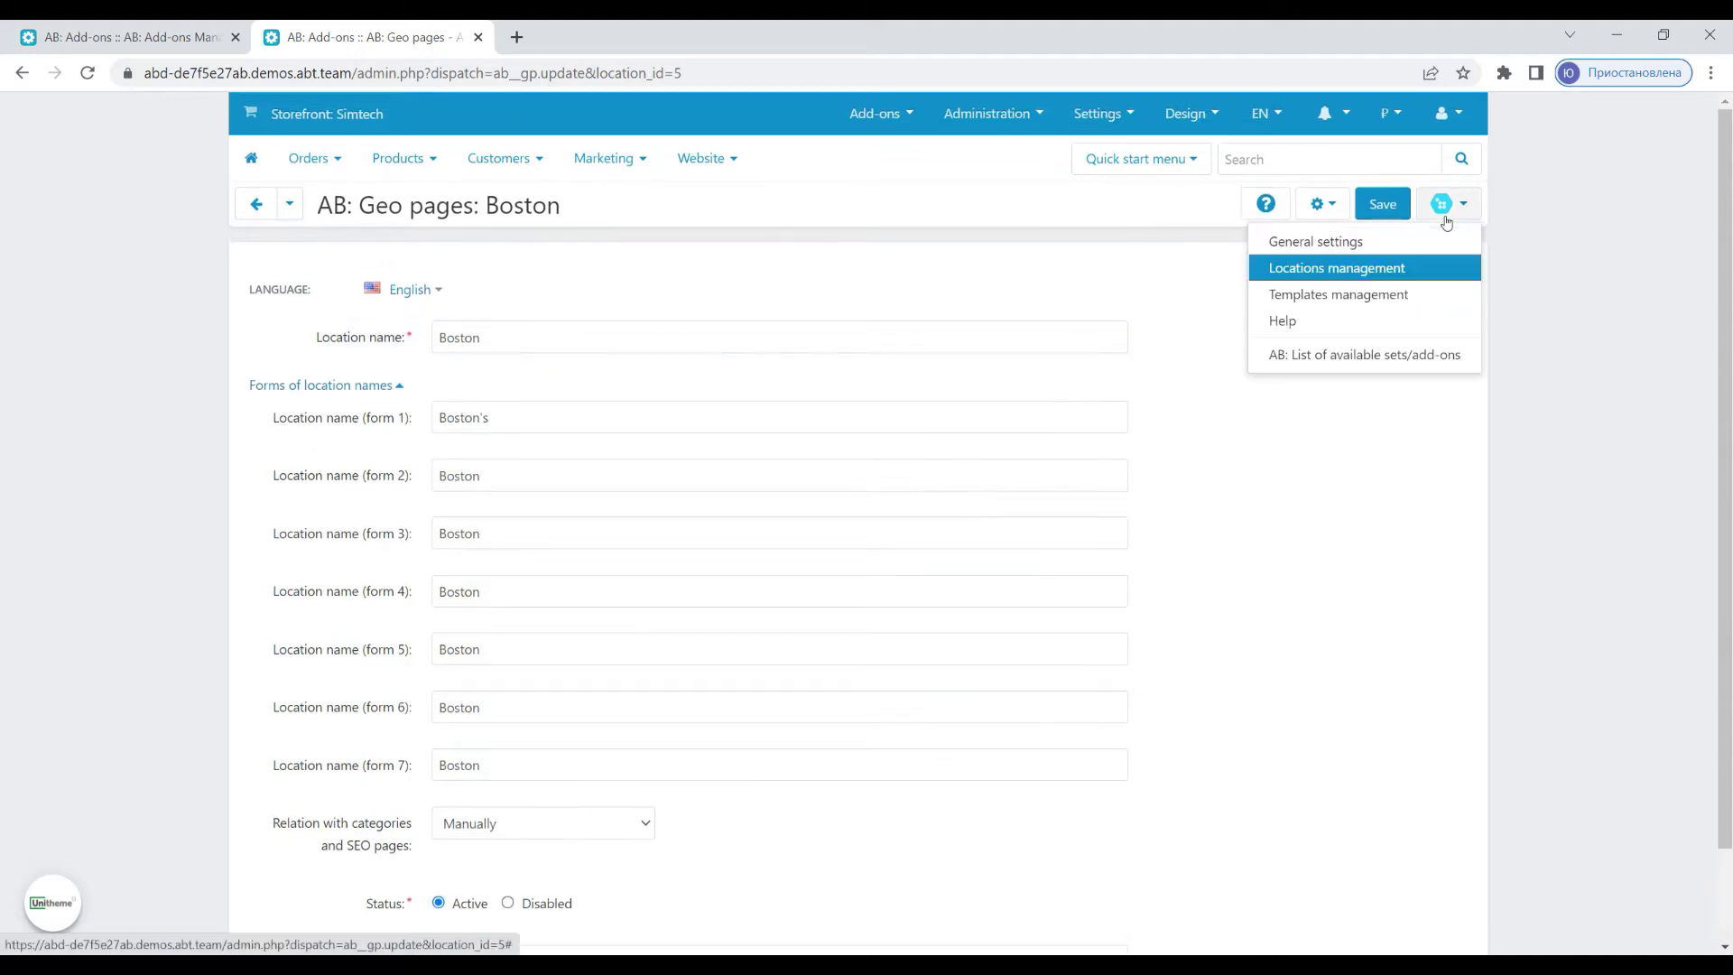
left_click(1372, 302)
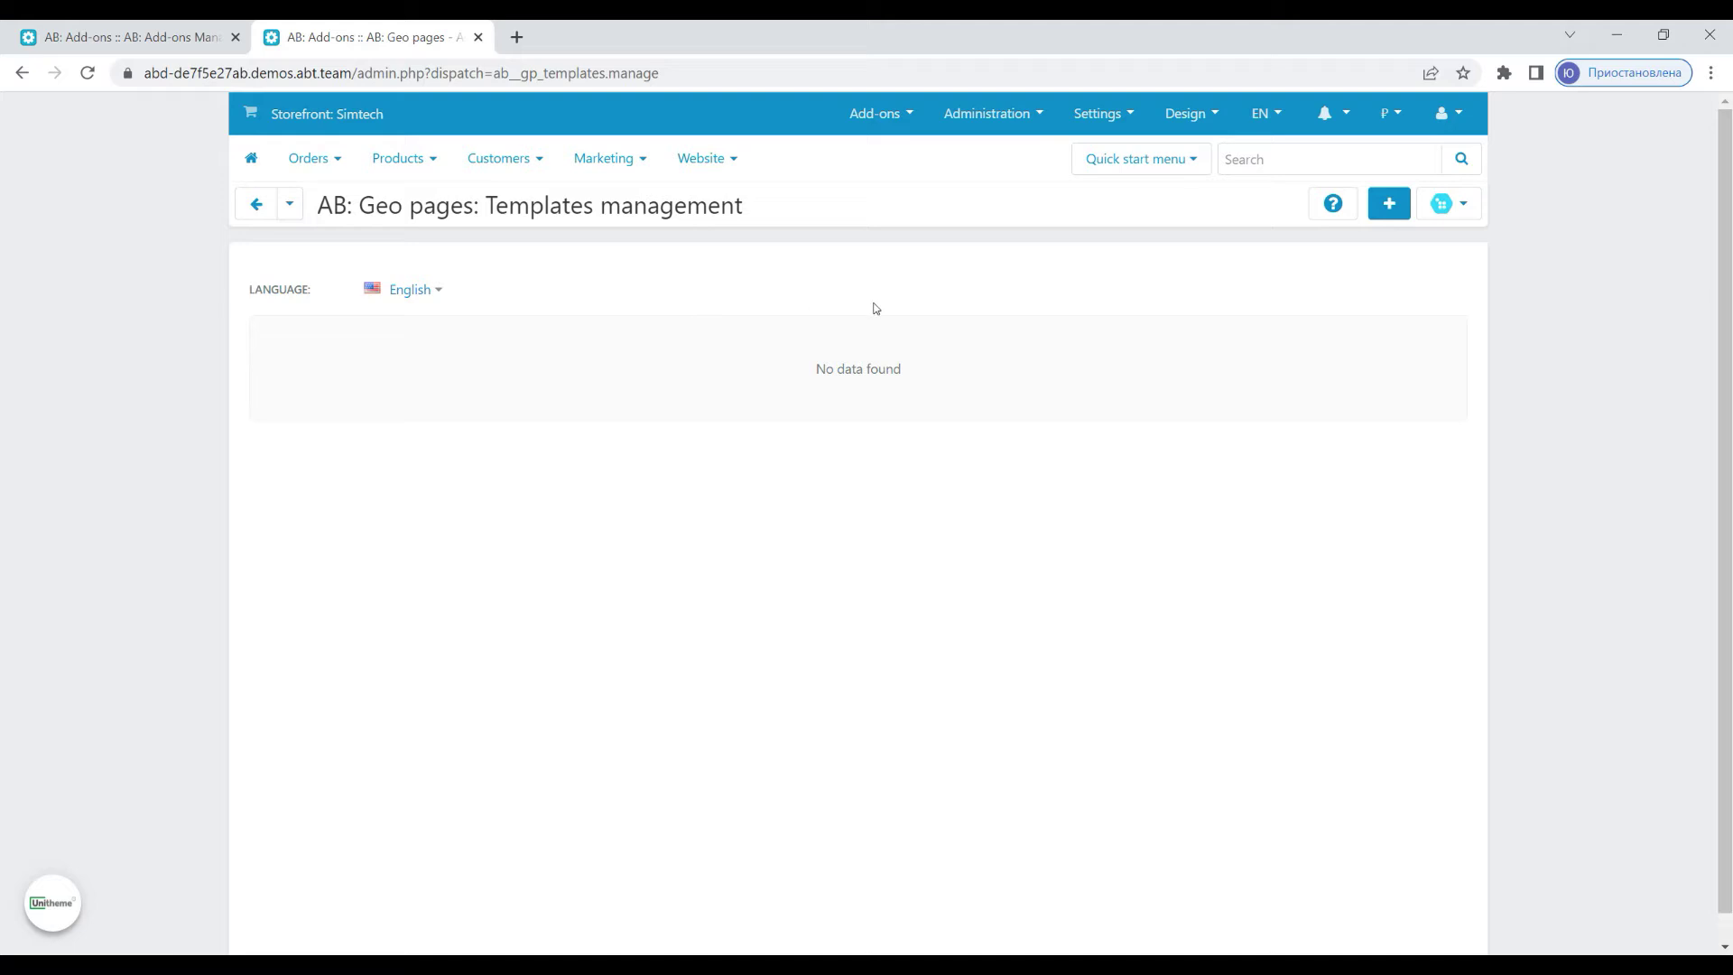
left_click(1387, 206)
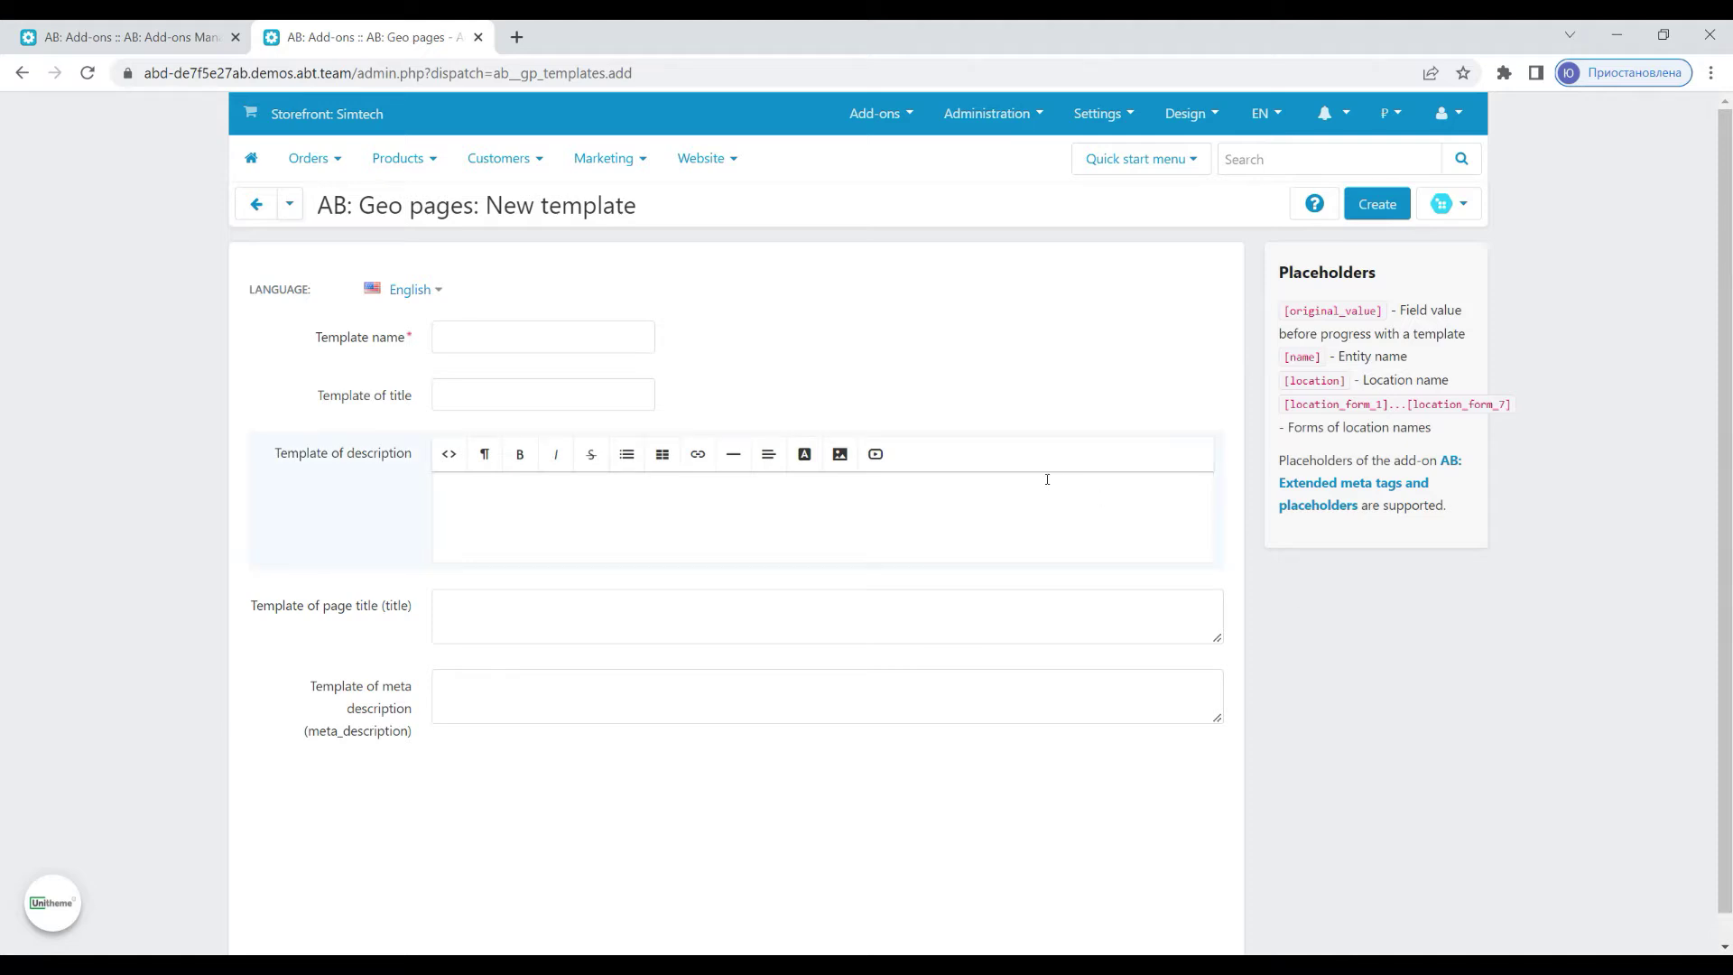
left_click(545, 327)
left_click(548, 386)
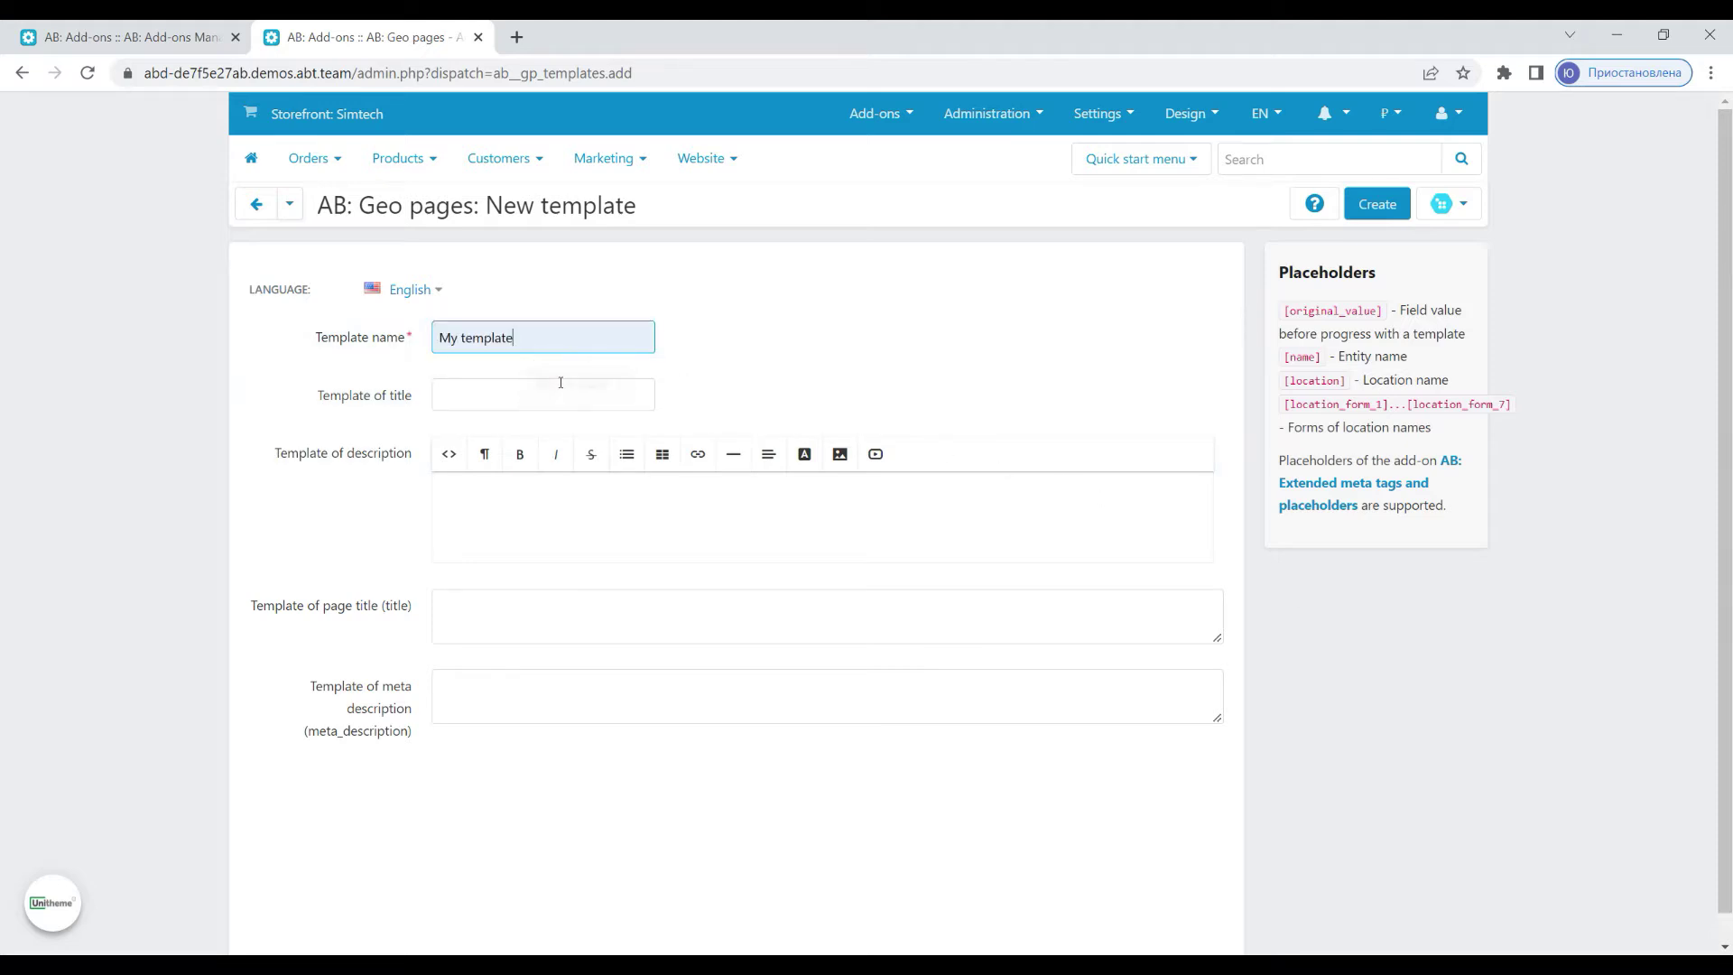
left_click(548, 387)
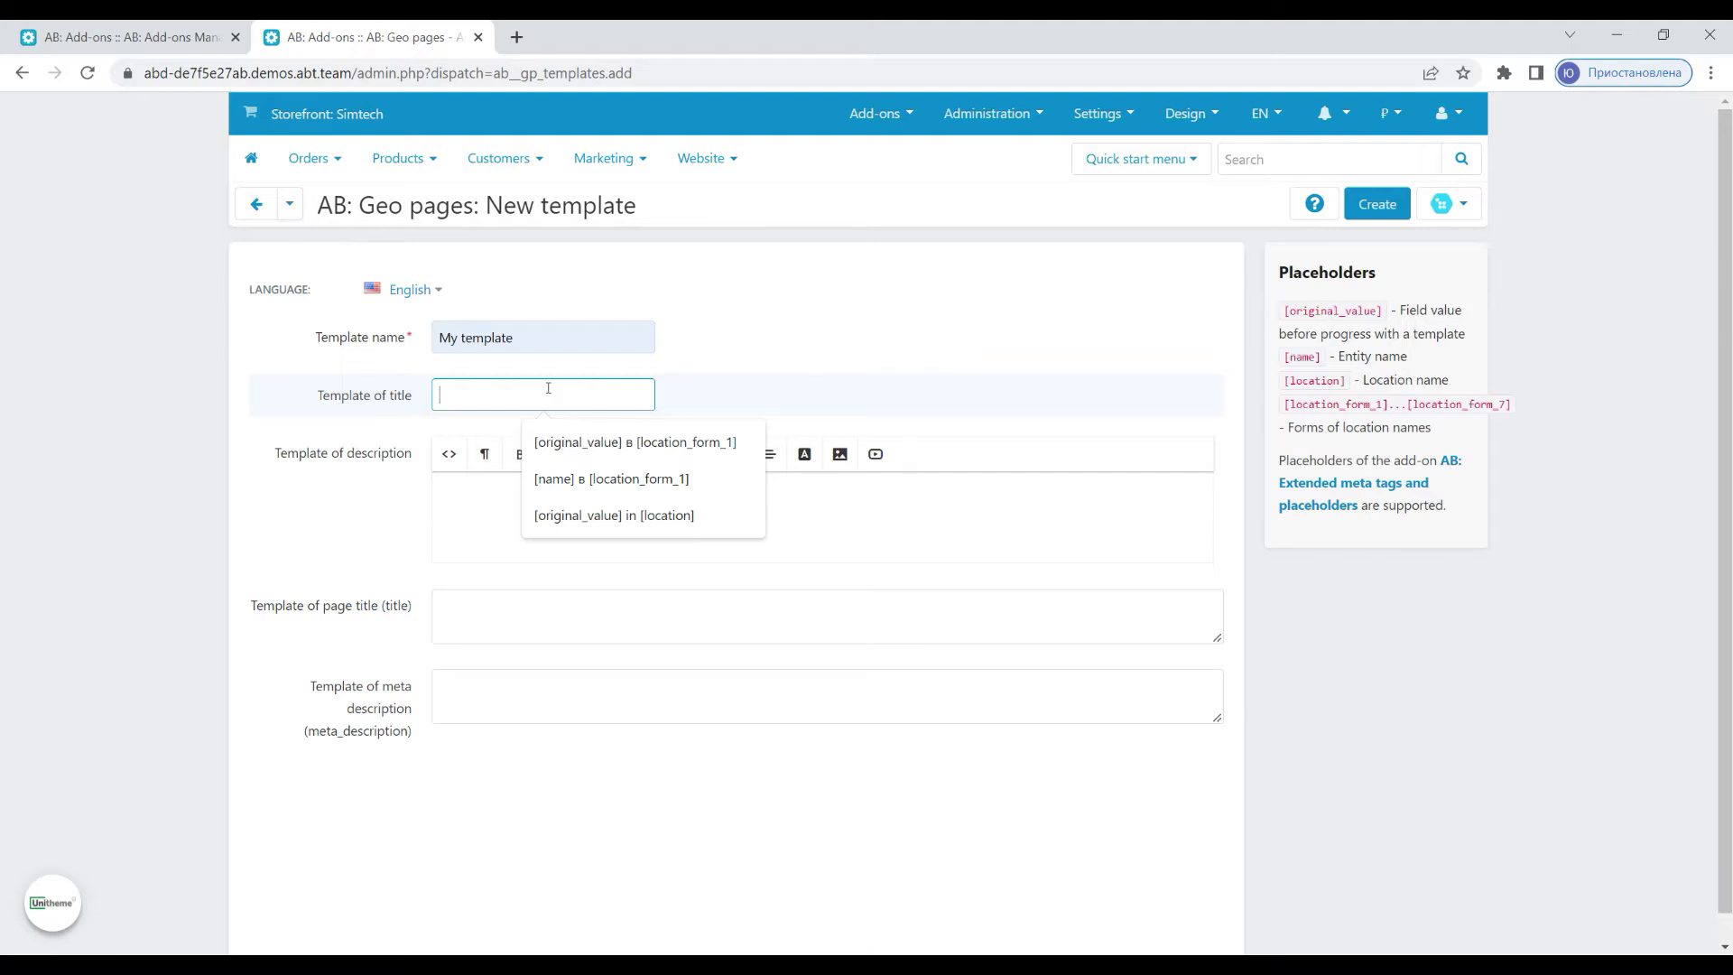
left_click(596, 515)
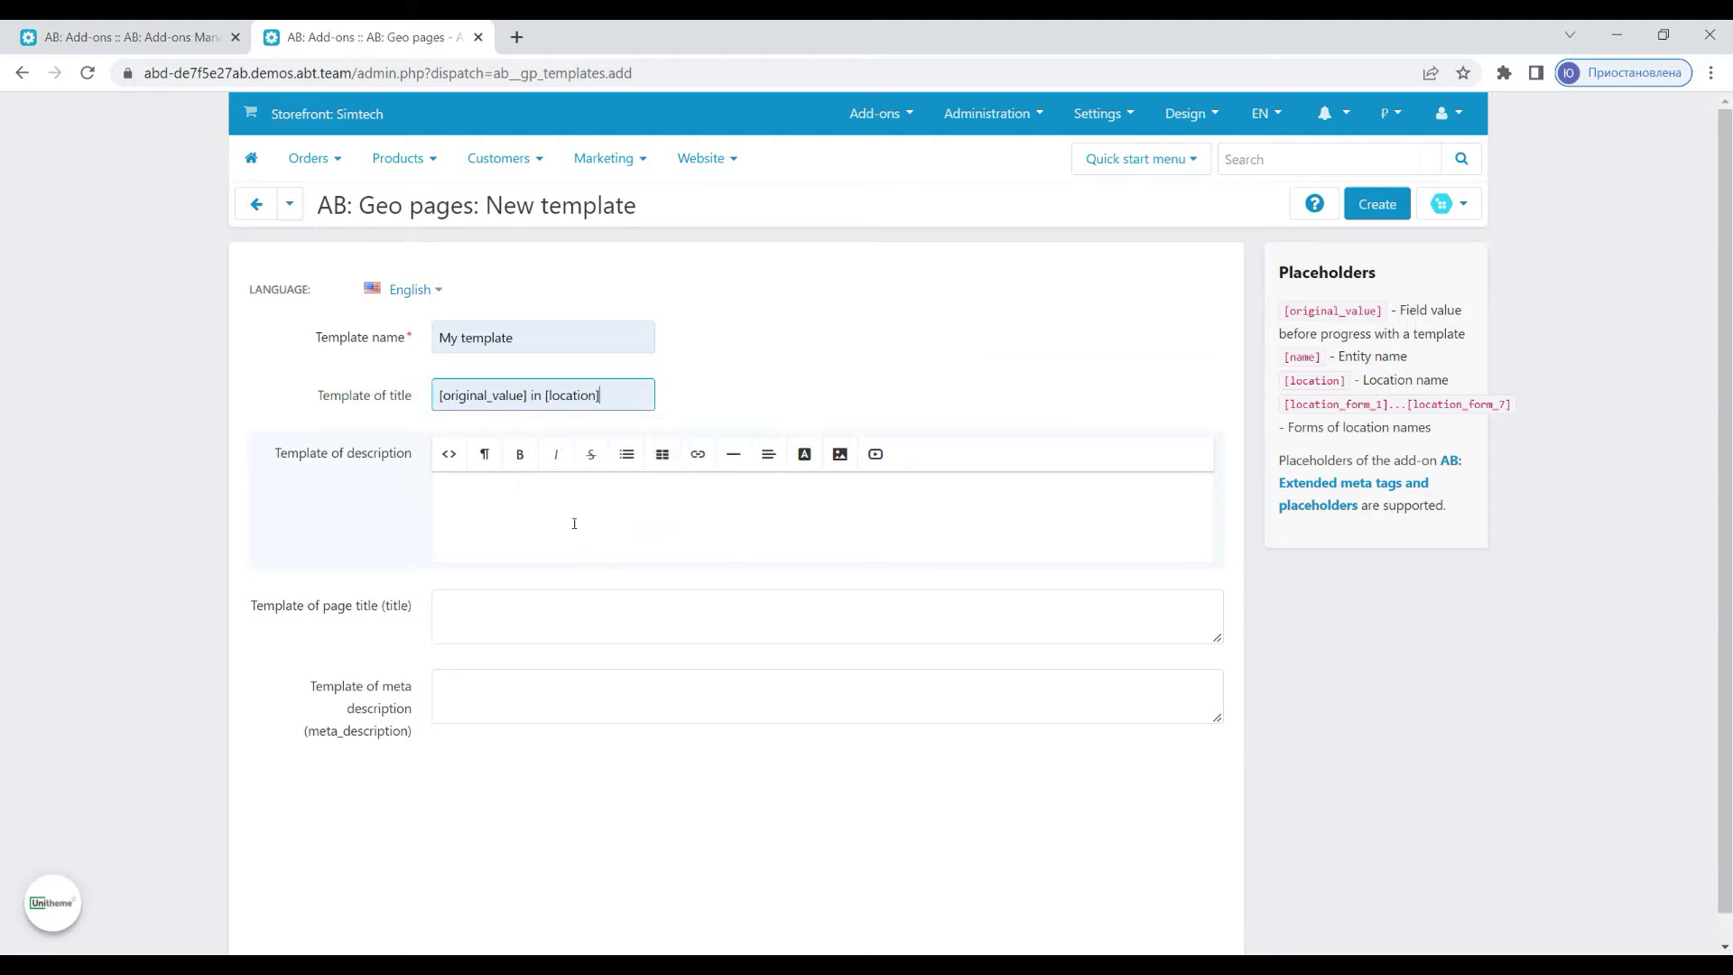
Fill the description template with "[original_value]" and, on a new line, "Buy best [name] in [location]!", and create the template.
left_click(531, 529)
type("[original_value]")
left_click_drag(1284, 358, 1323, 361)
key("ctrl+c")
left_click(730, 585)
key("Return")
key("ctrl+v")
key("Home")
type("Buy best")
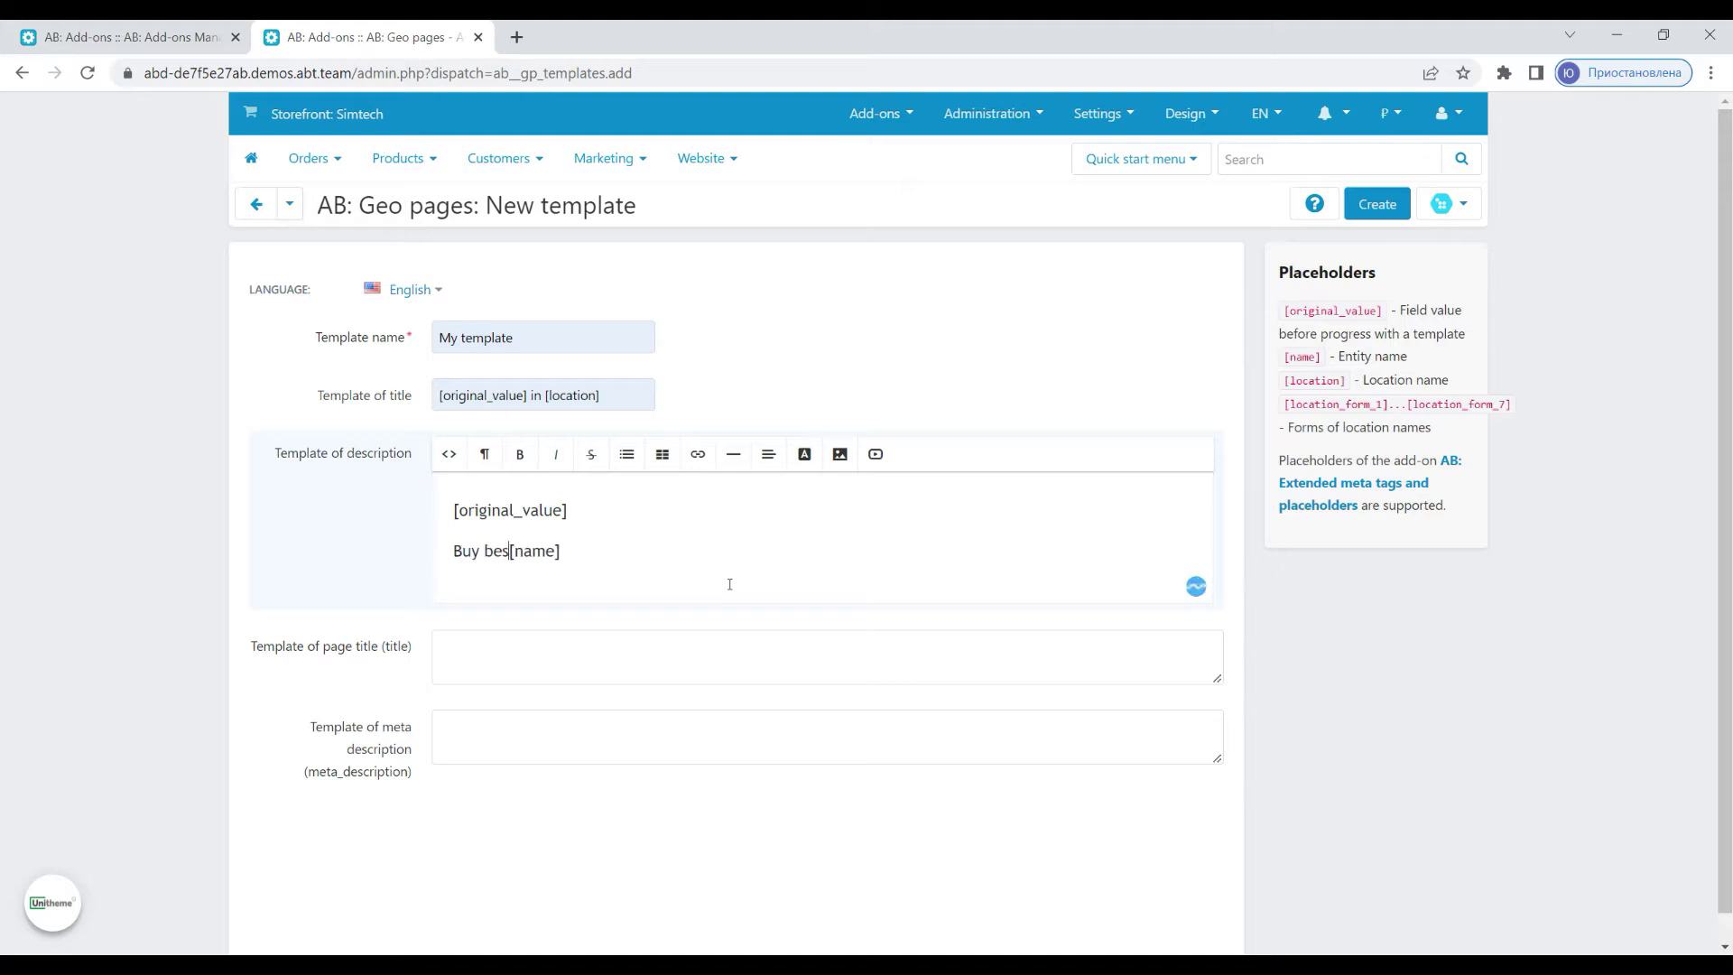
key("End")
type("in [location]!")
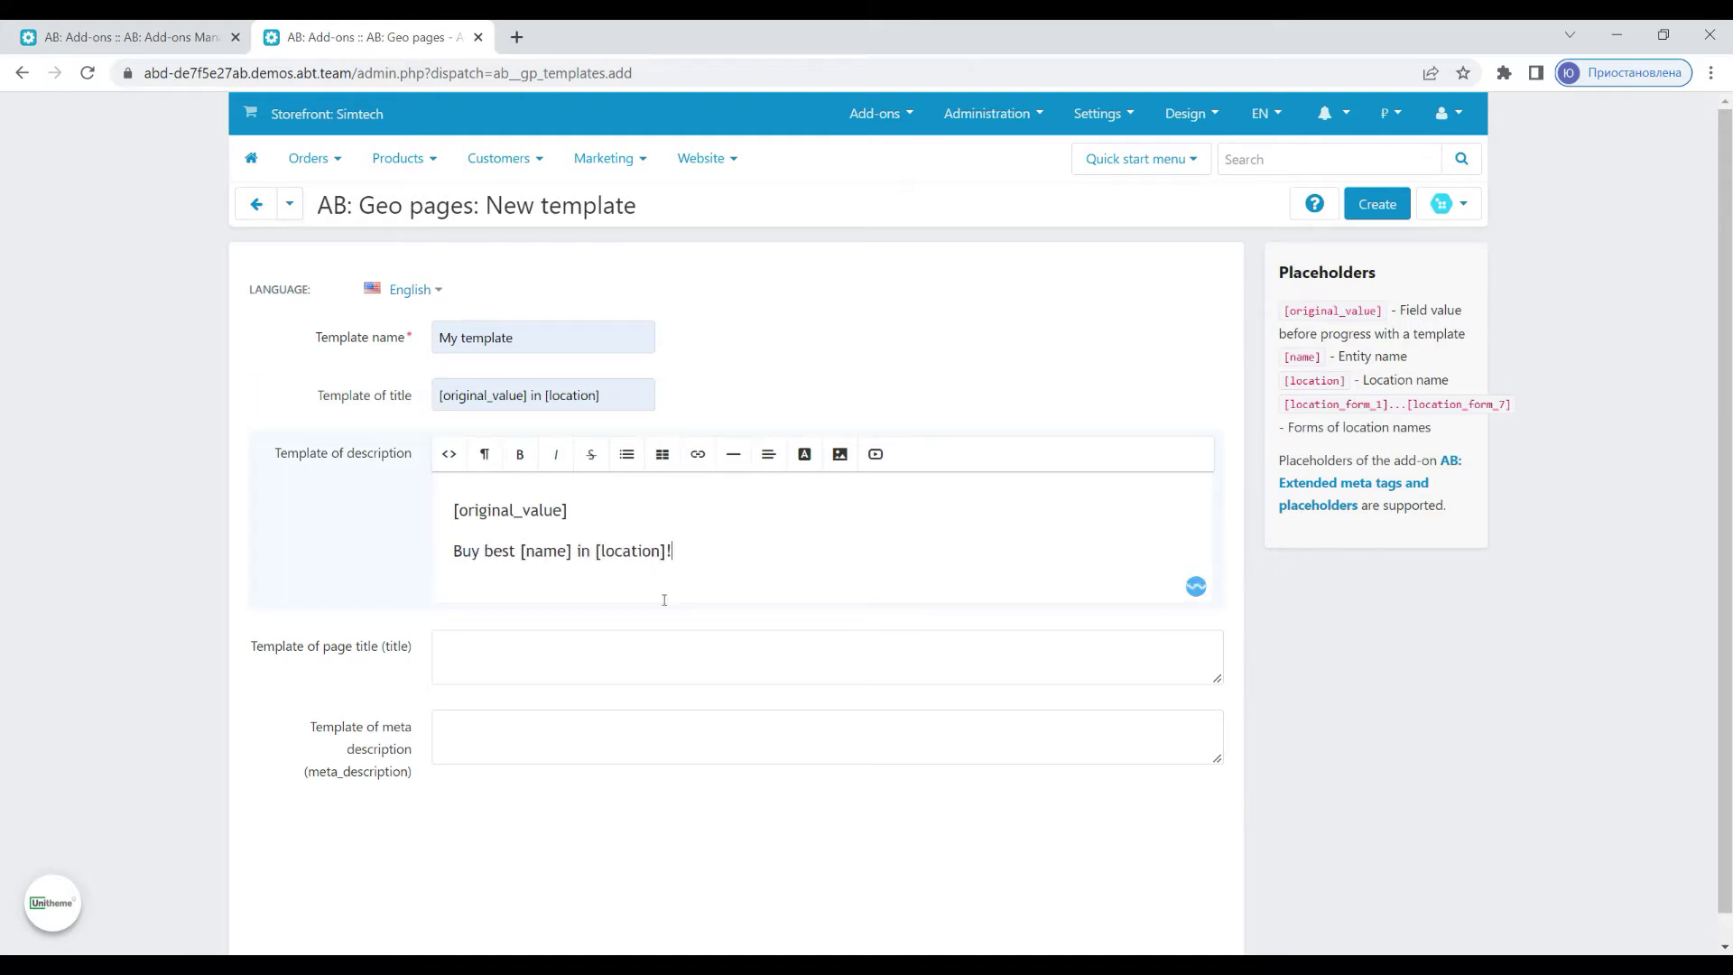
left_click(1378, 204)
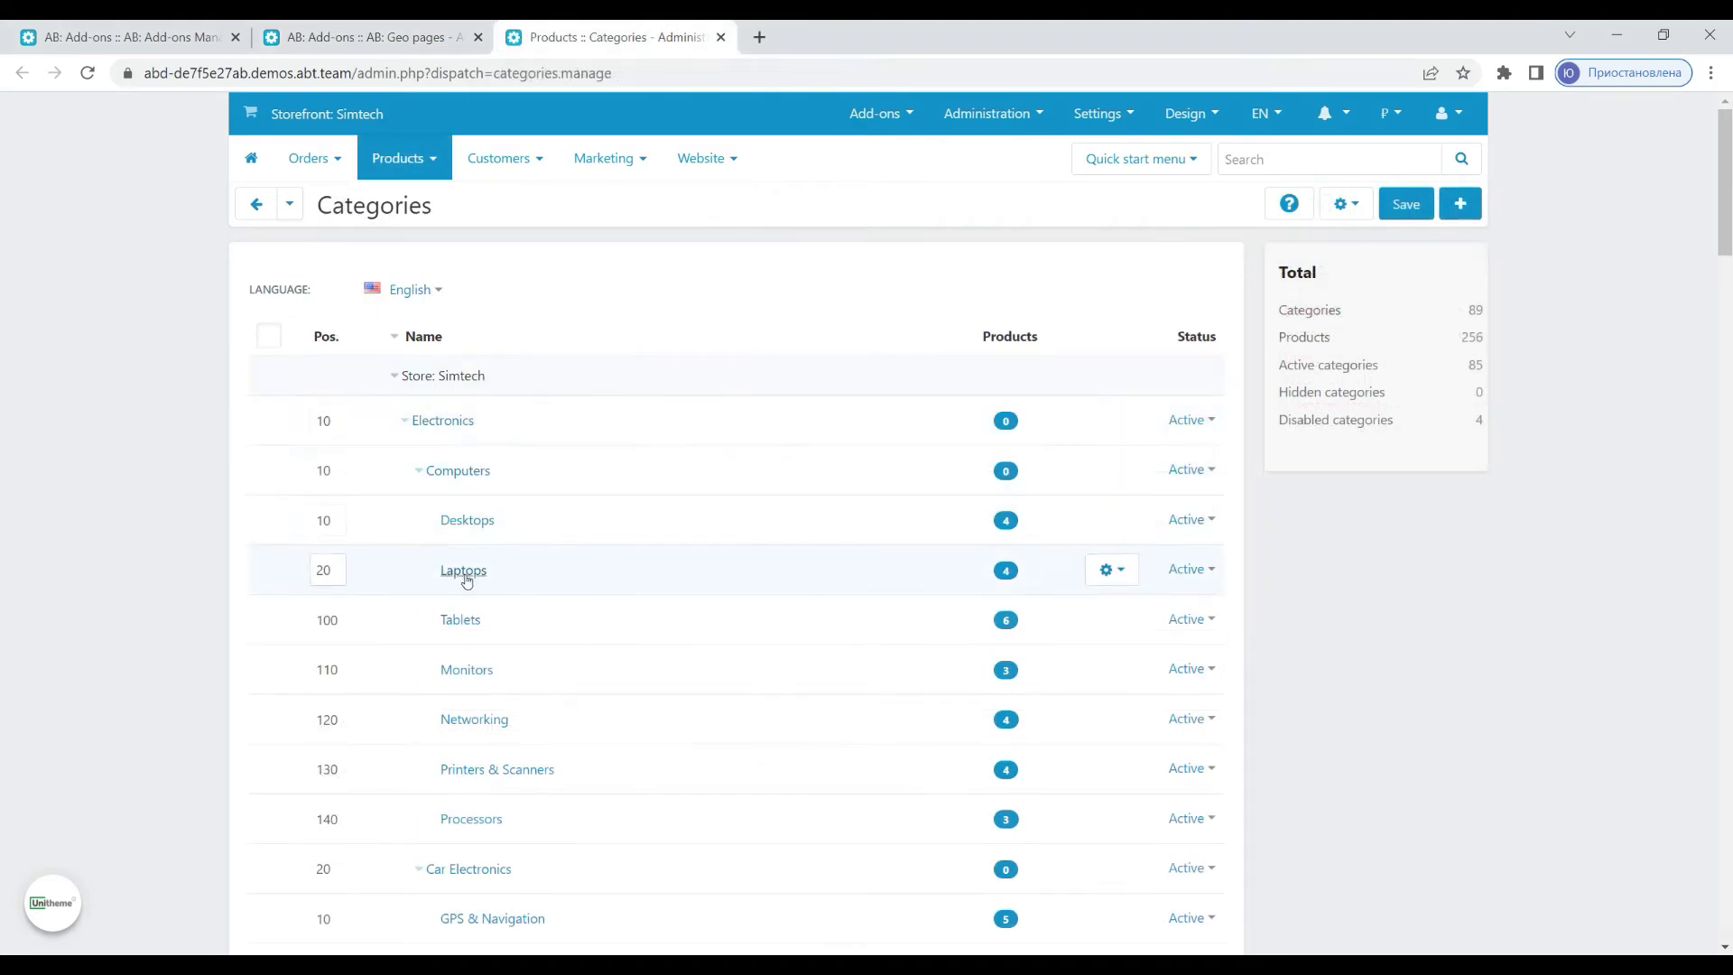
Enable the Boston geo page for the Laptops category with the template "My template" and save the category.
left_click(465, 575)
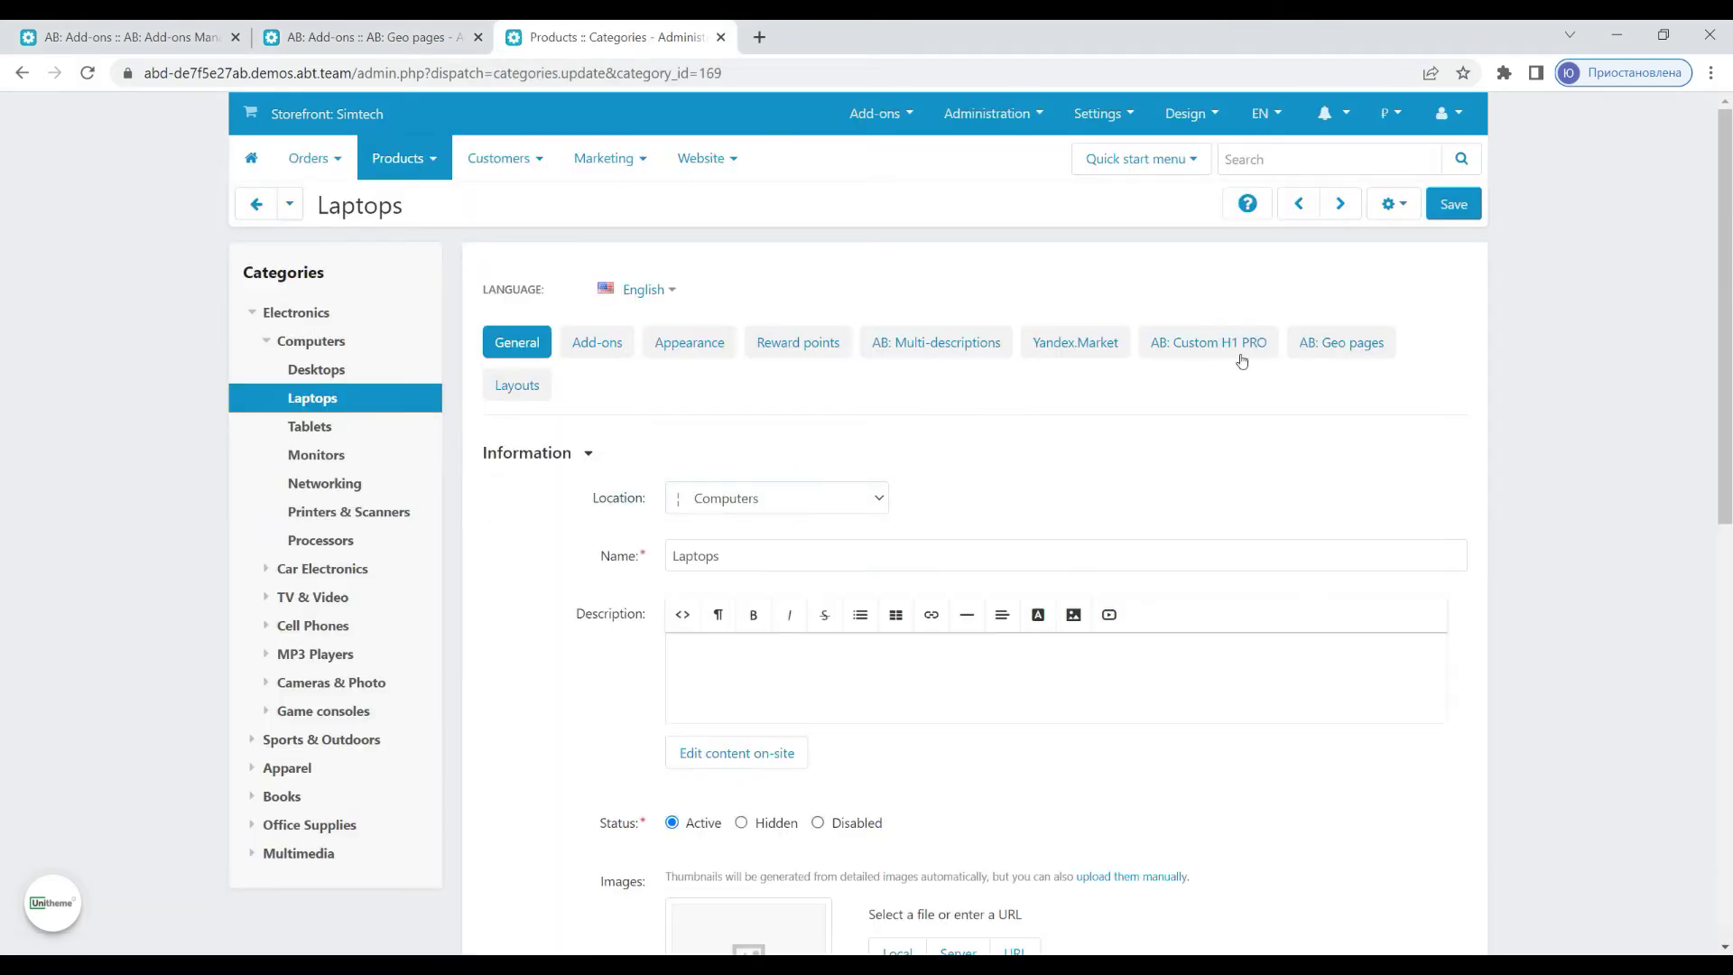
left_click(1332, 343)
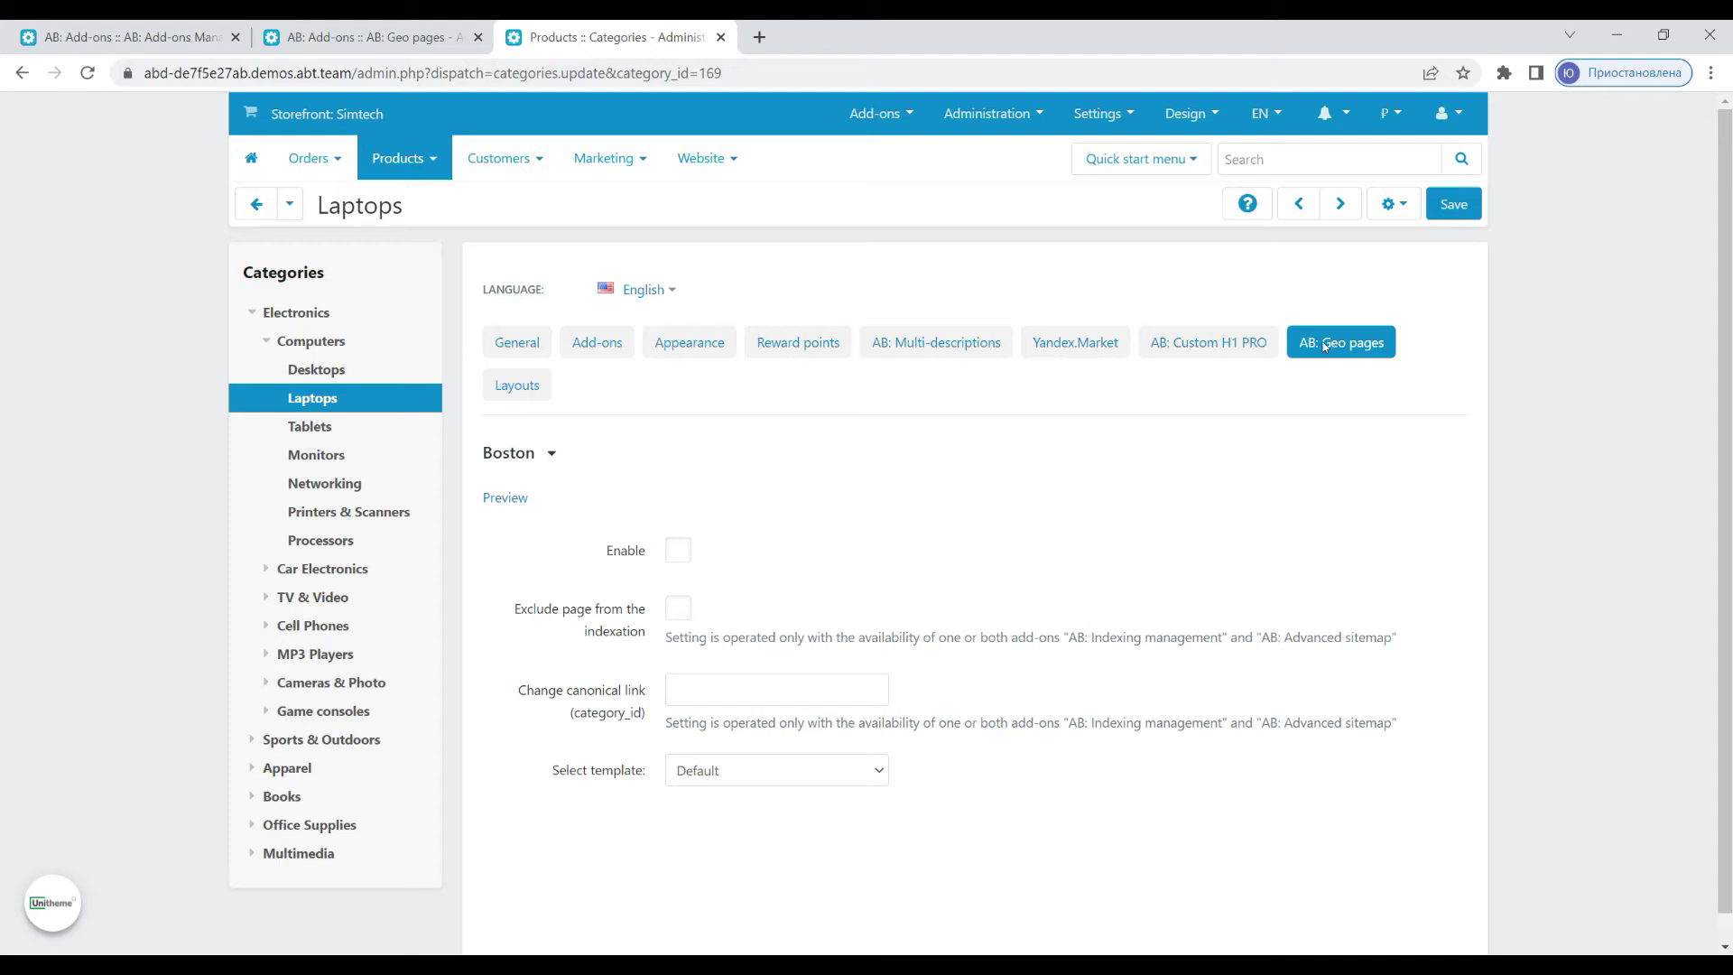
left_click(678, 551)
left_click(729, 773)
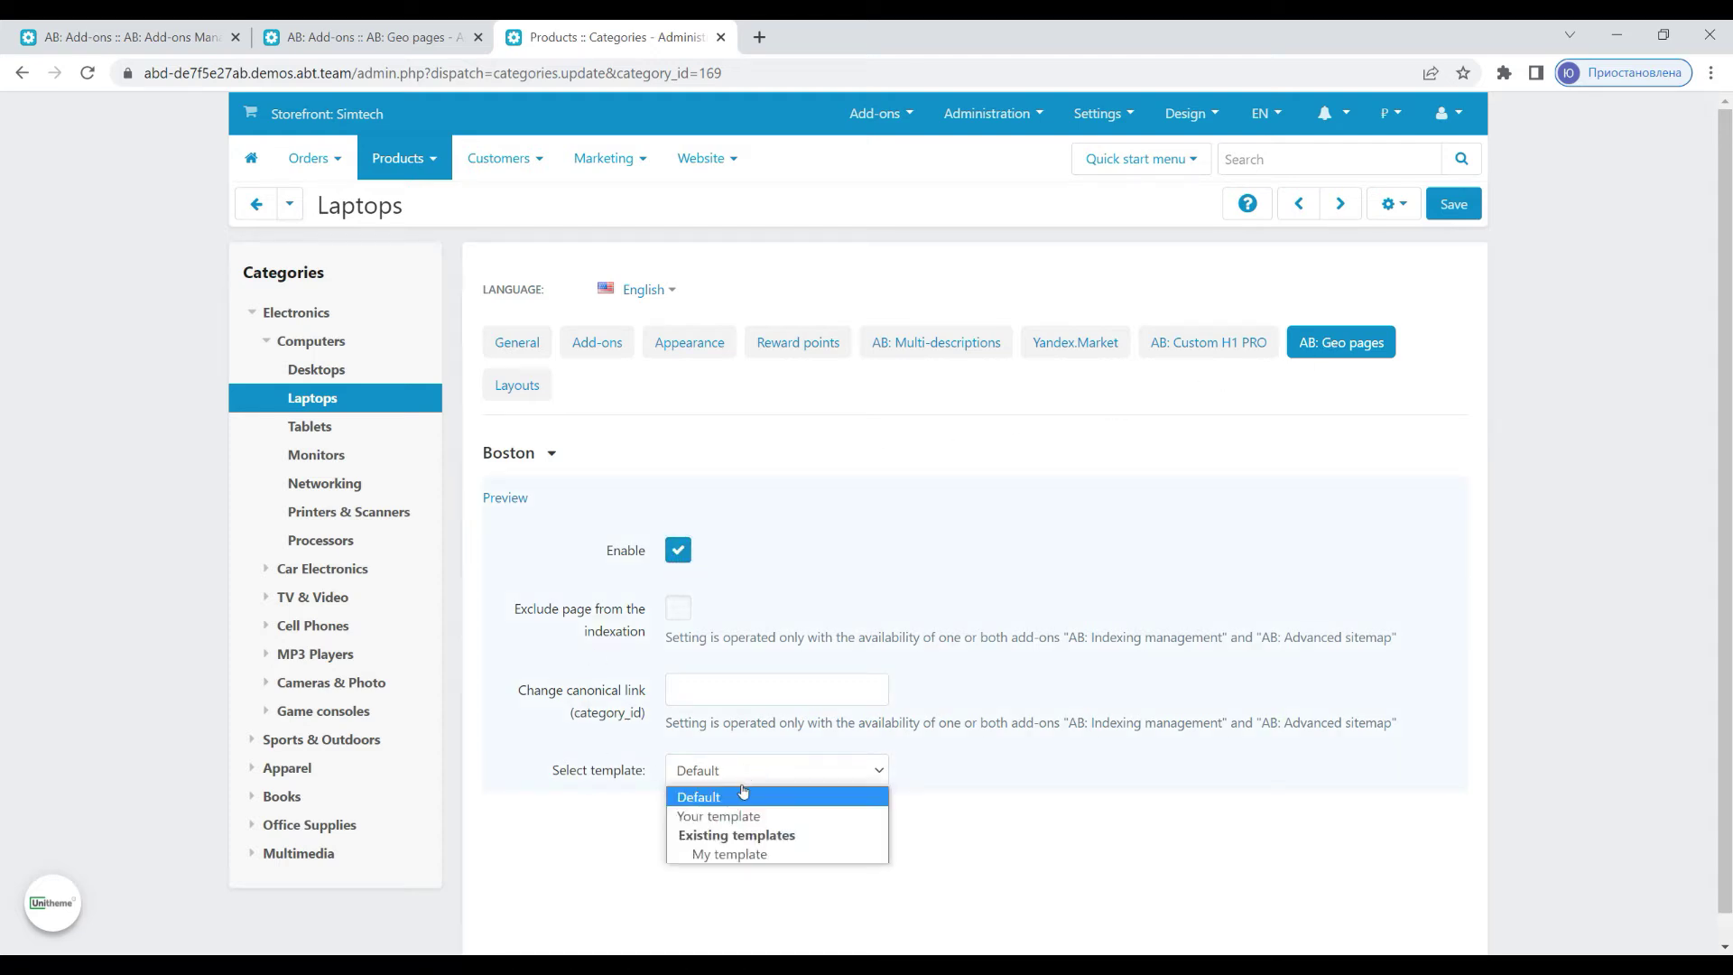
left_click(731, 854)
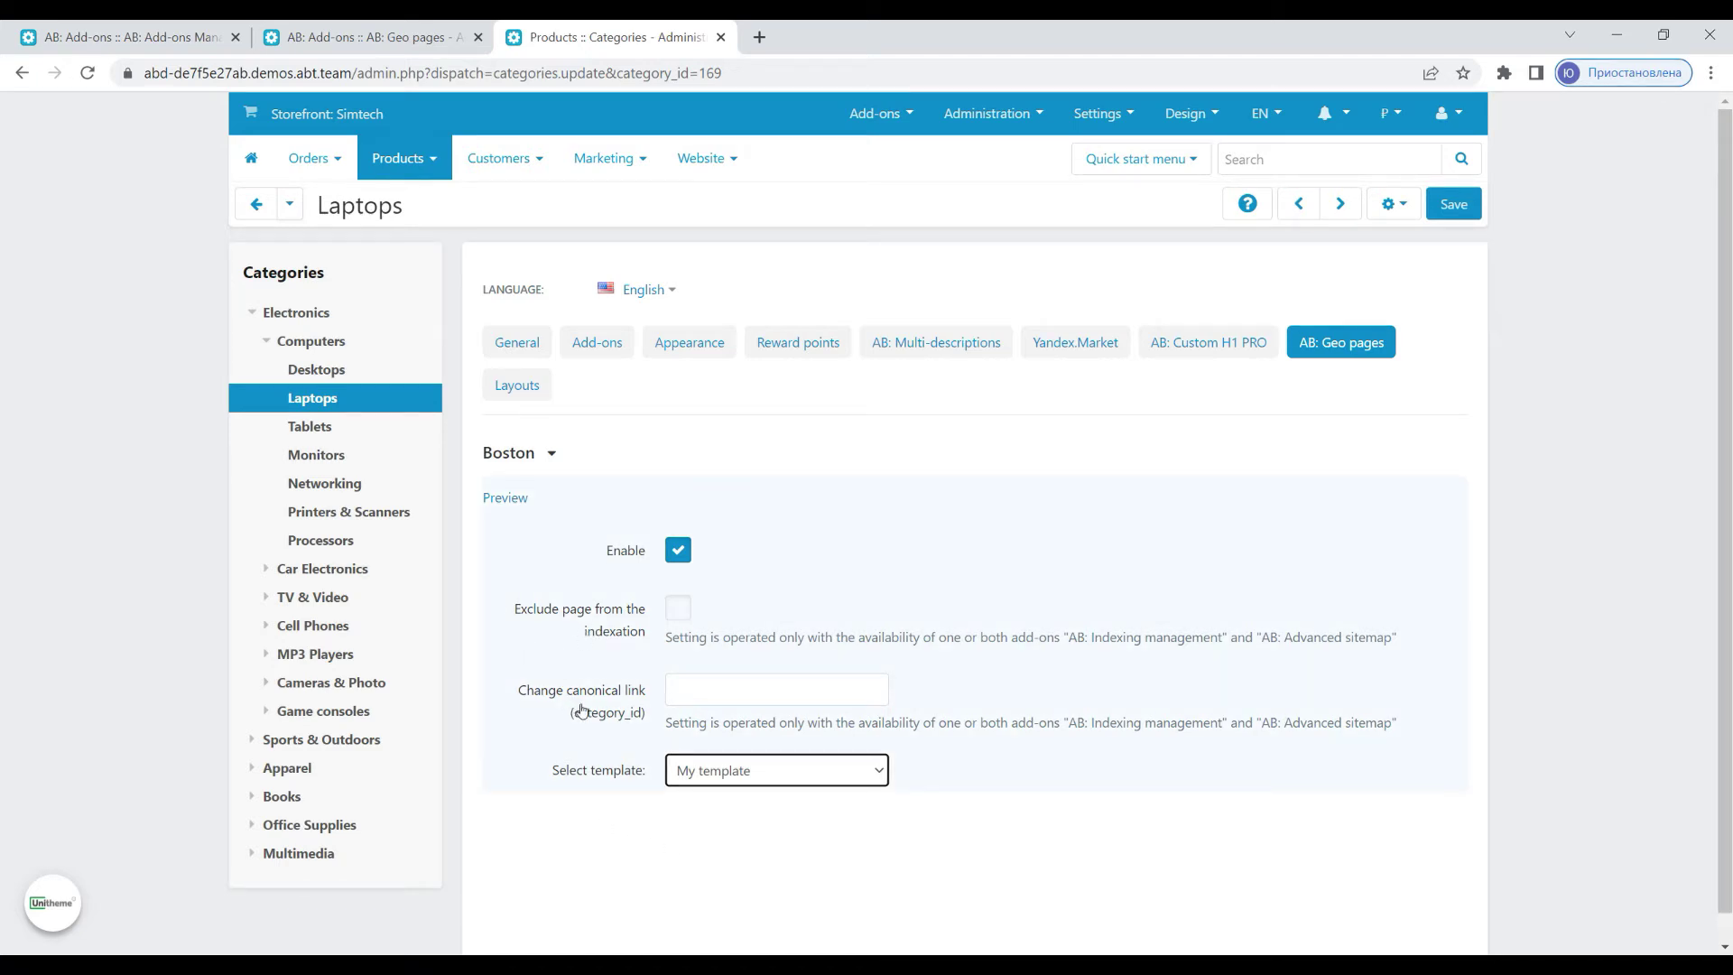
left_click(1454, 204)
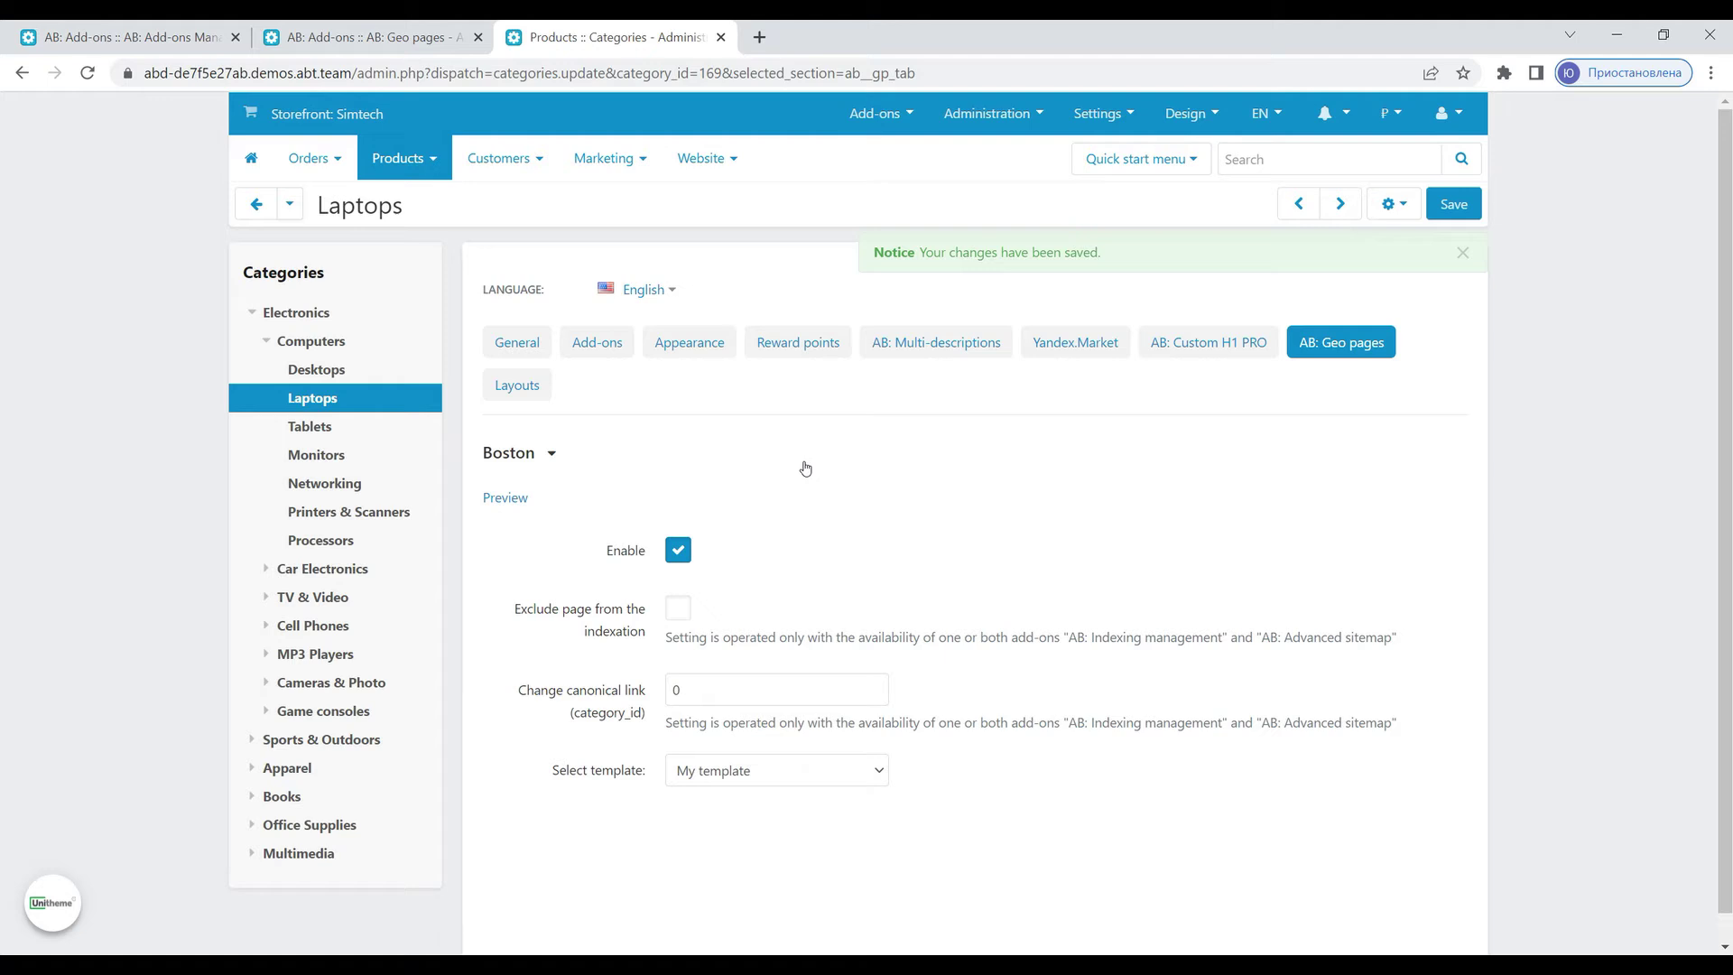
Preview the Laptops category's Boston geo page on the storefront and examine its title and description.
left_click(514, 502)
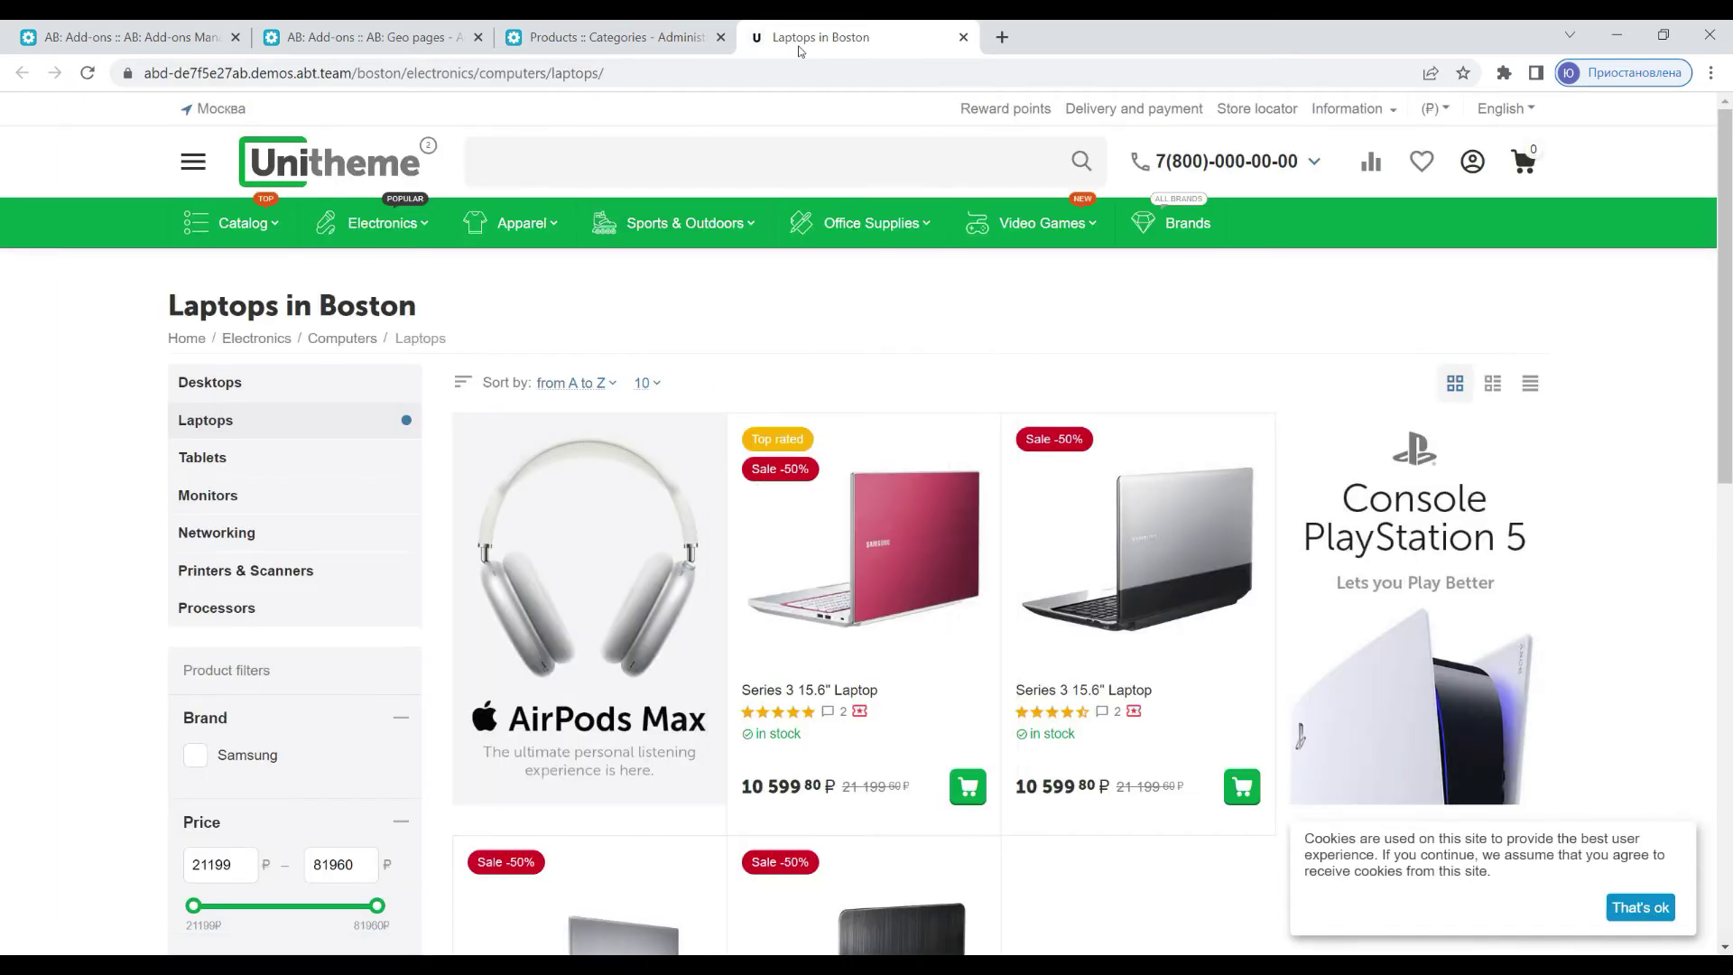
scroll(121, 454, "down", 8)
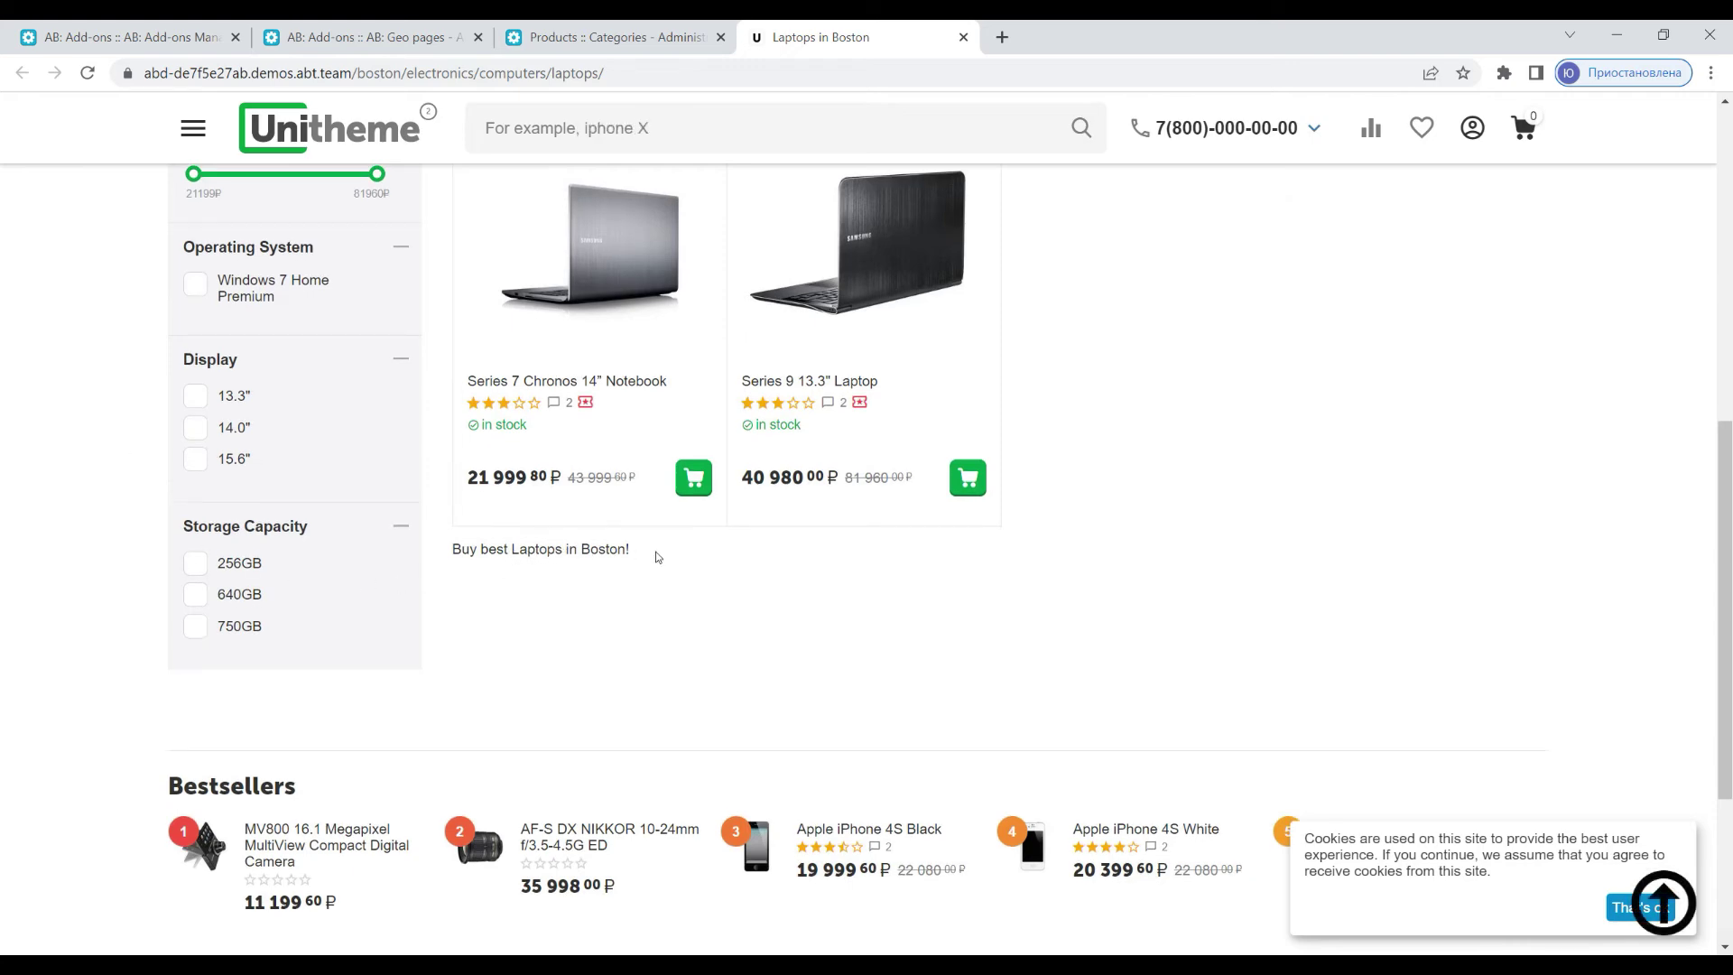
scroll(1171, 592, "up", 8)
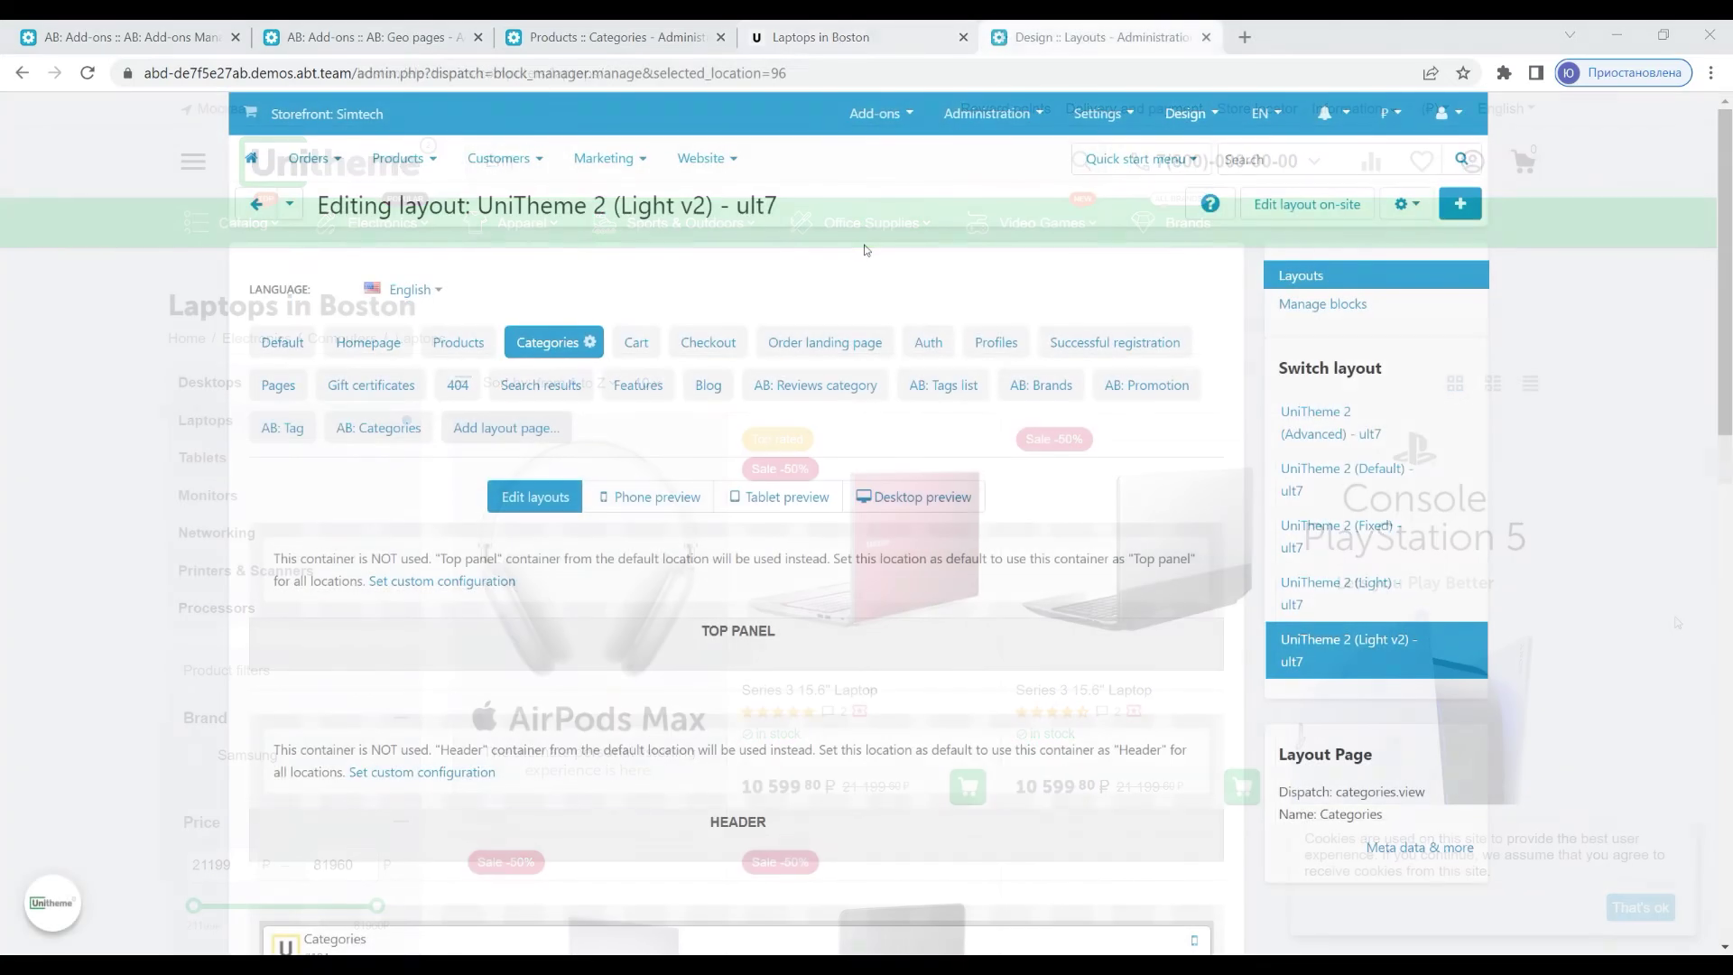
Start a new AB: Geo pages block in the Grid 7 area holding Subcategories and Product filters on the Categories layout.
scroll(1093, 335, "down", 10)
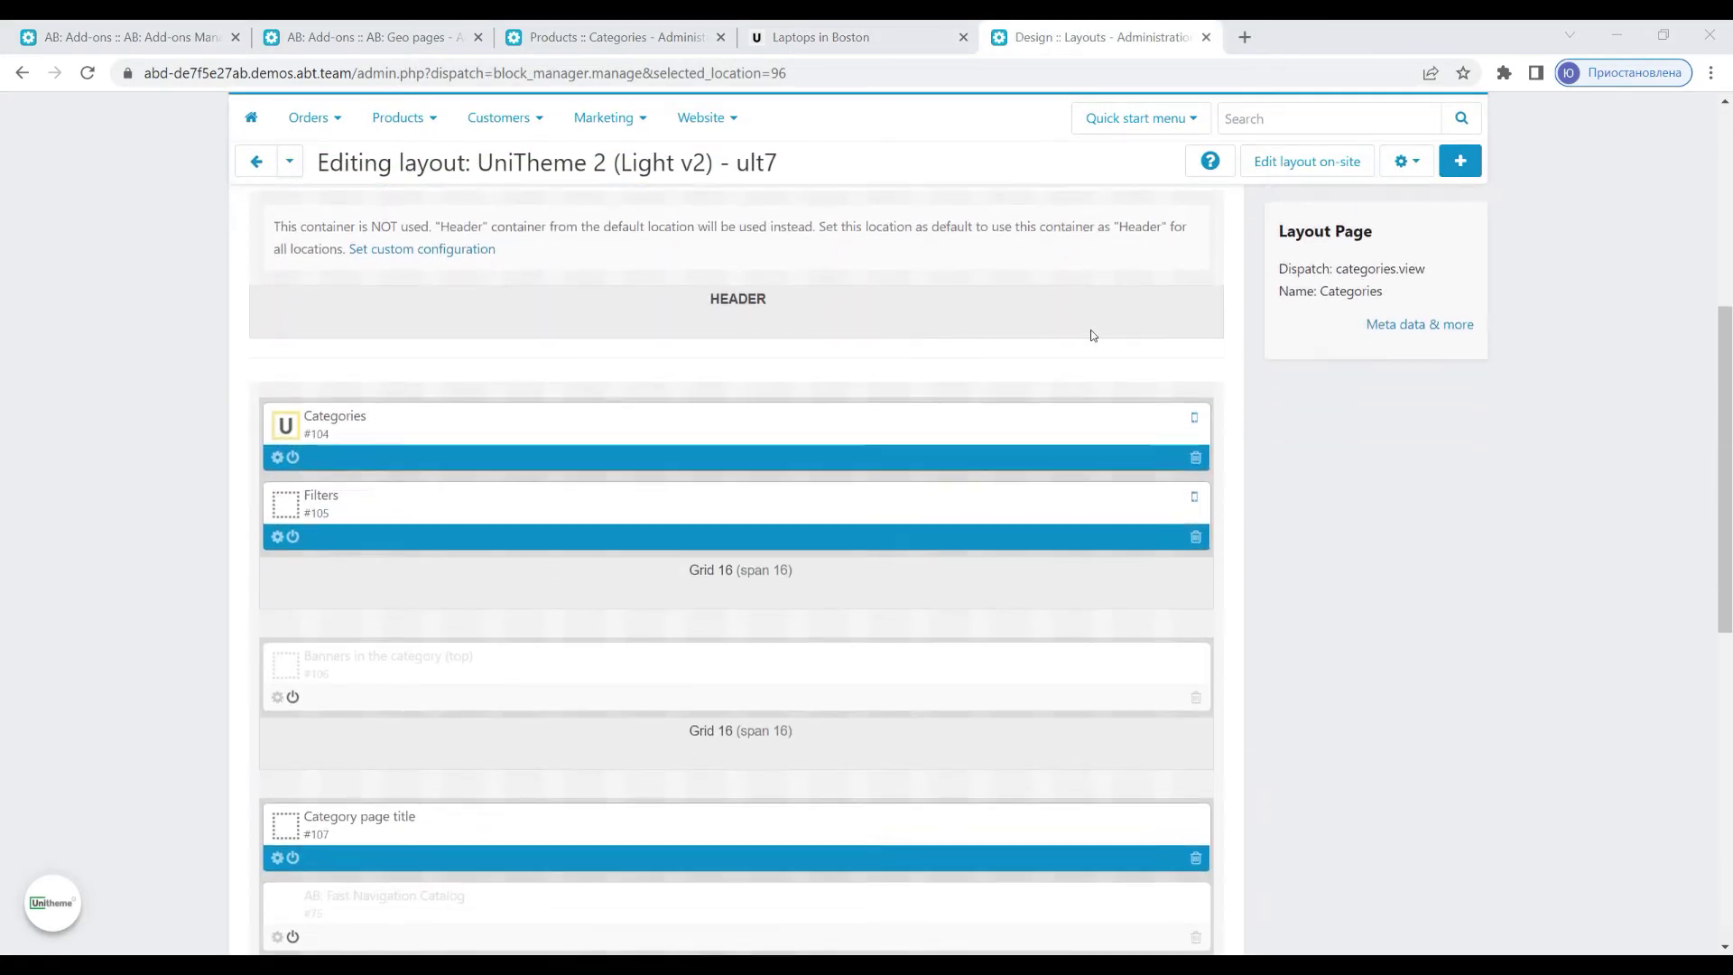
scroll(1092, 335, "down", 4)
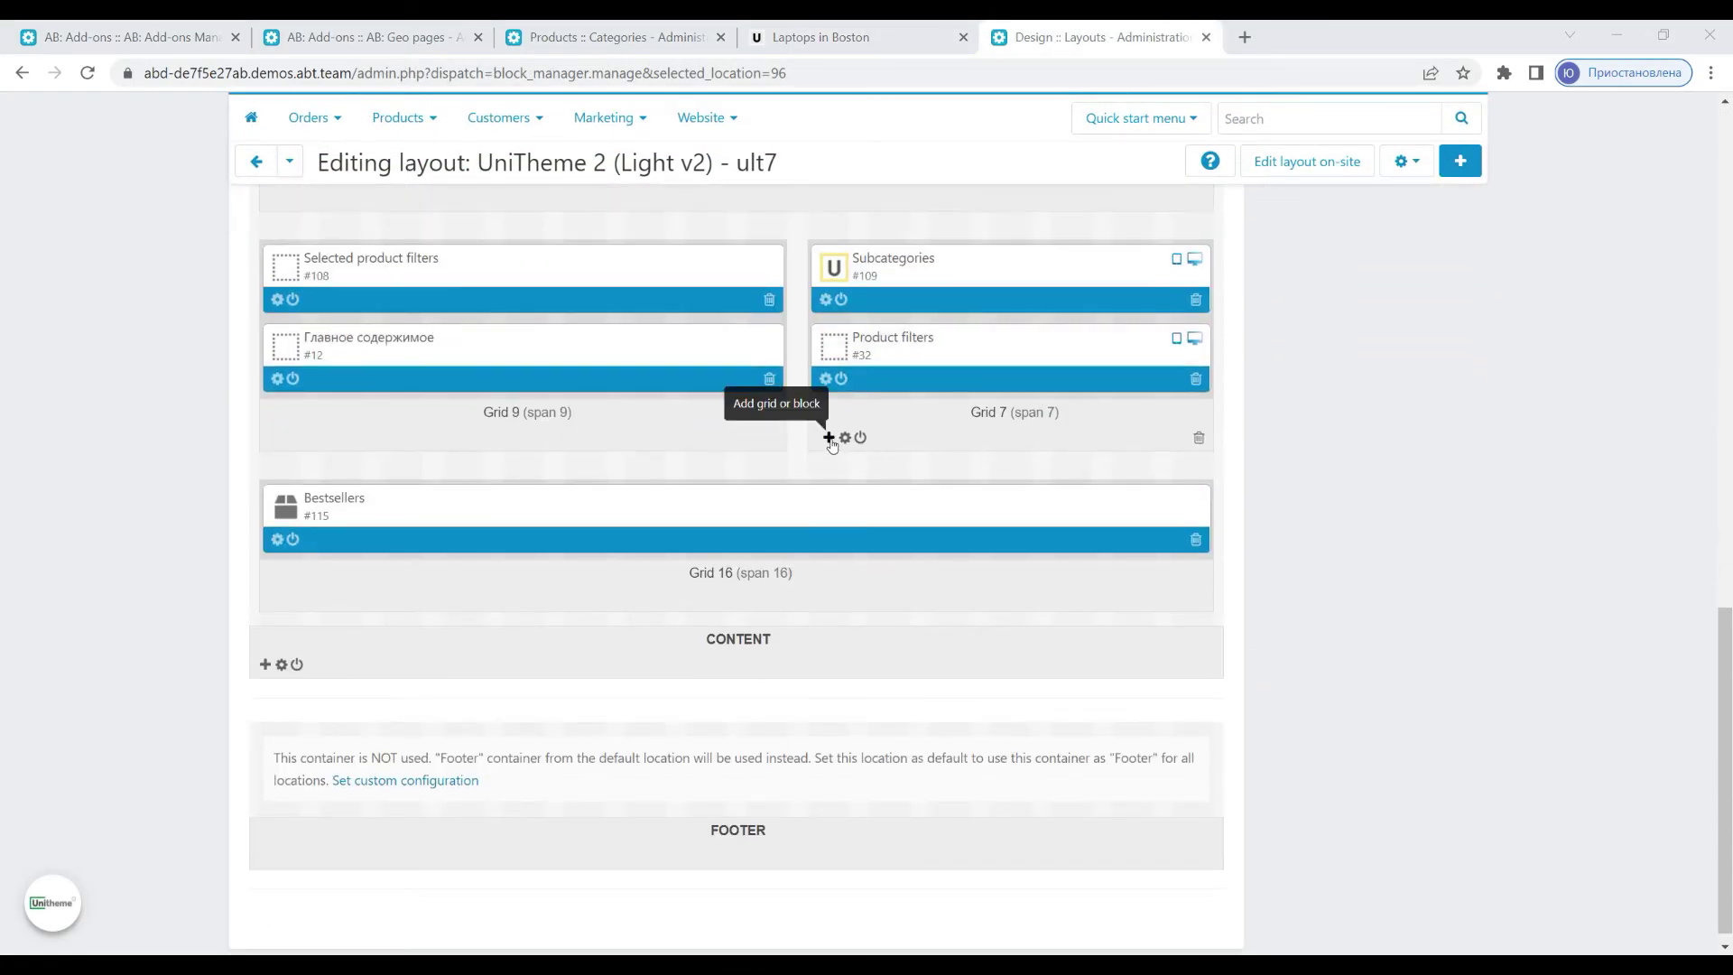
left_click(829, 437)
left_click(860, 483)
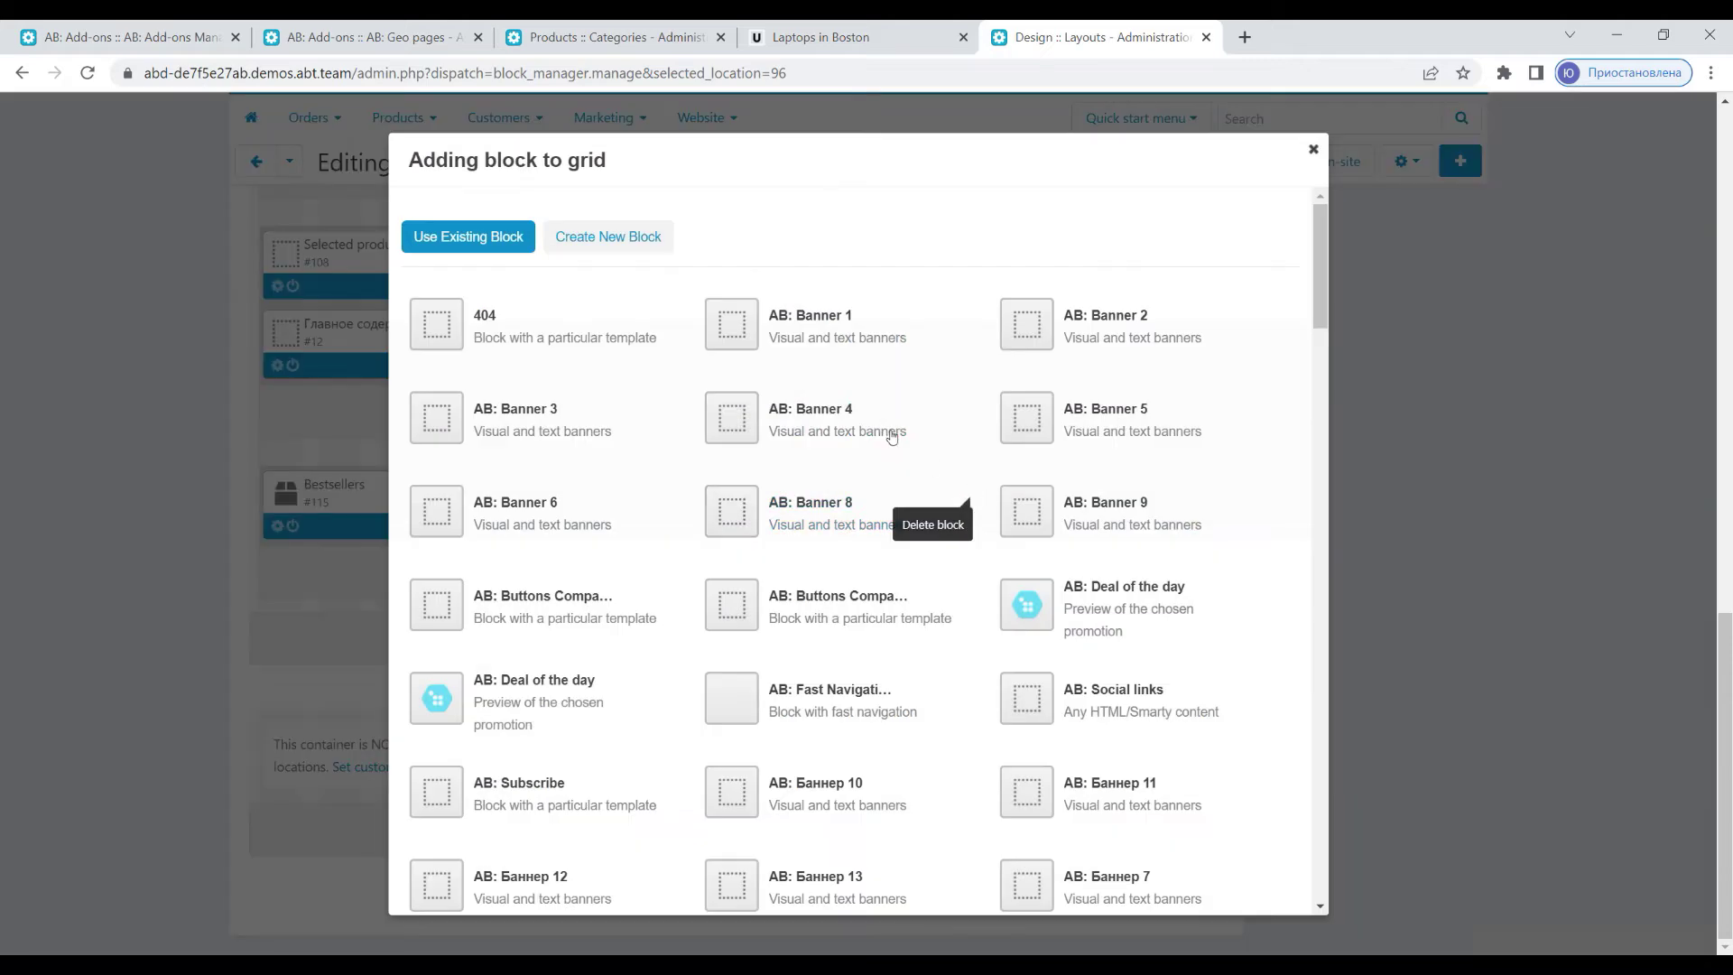
left_click(638, 234)
left_click(758, 410)
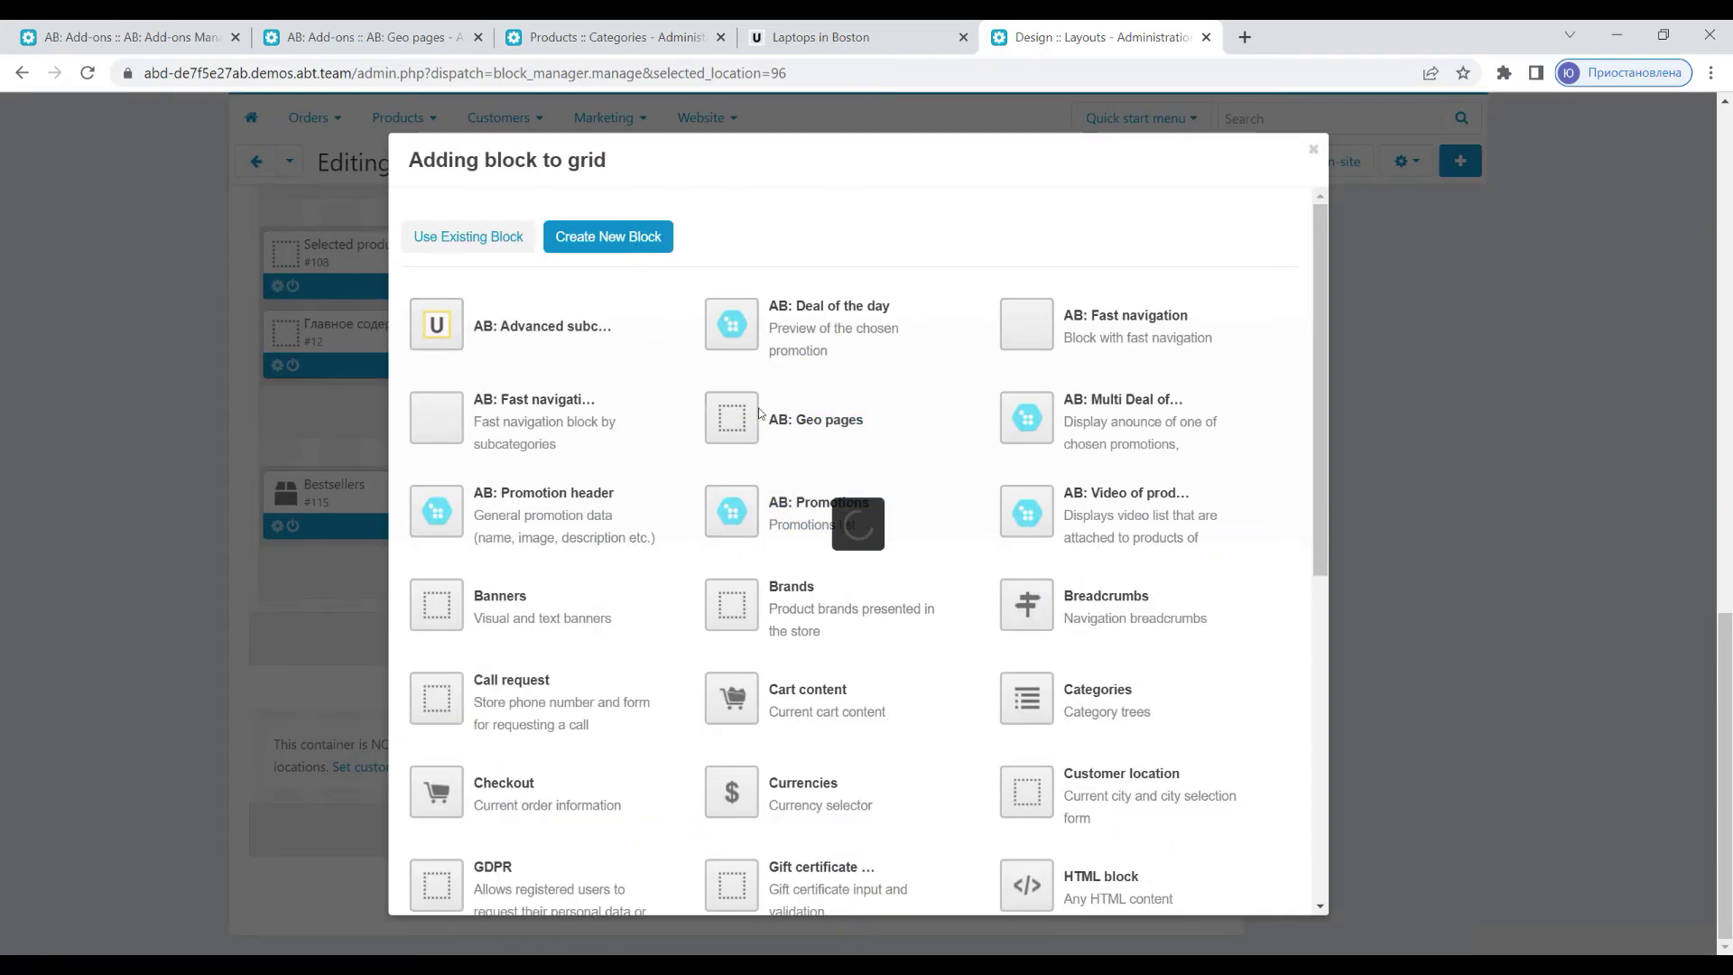
Name the geo pages block "in other cities", choose the In column template, and create it.
type("in other cities")
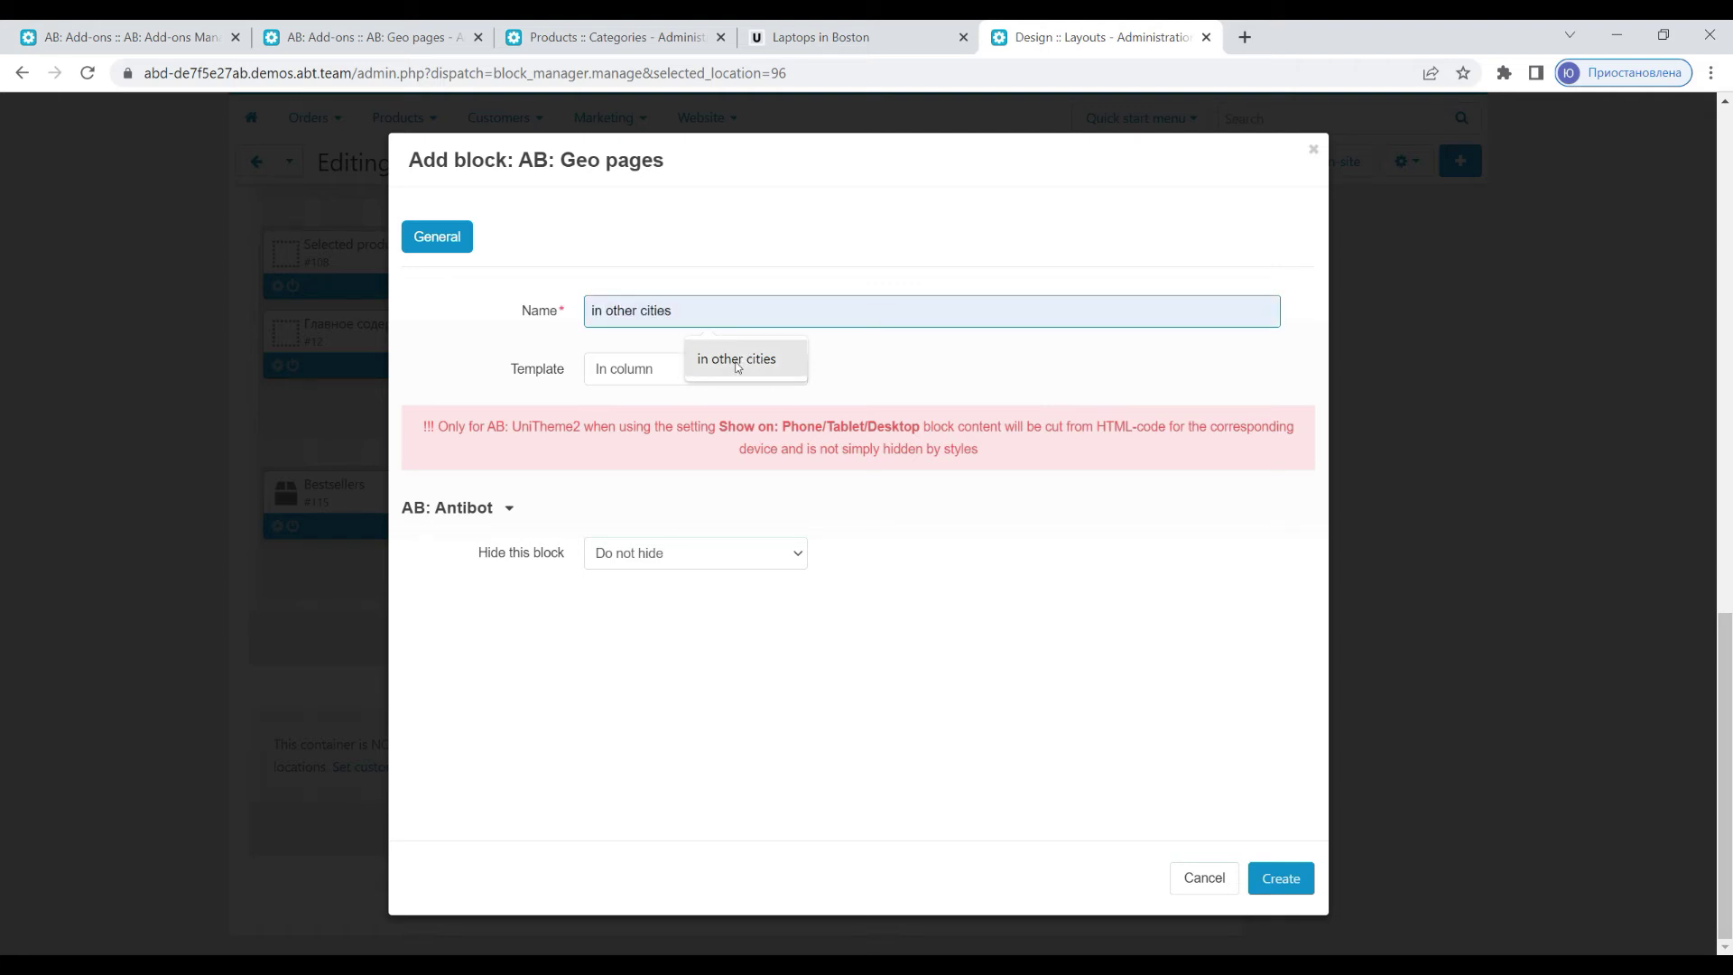
left_click(736, 359)
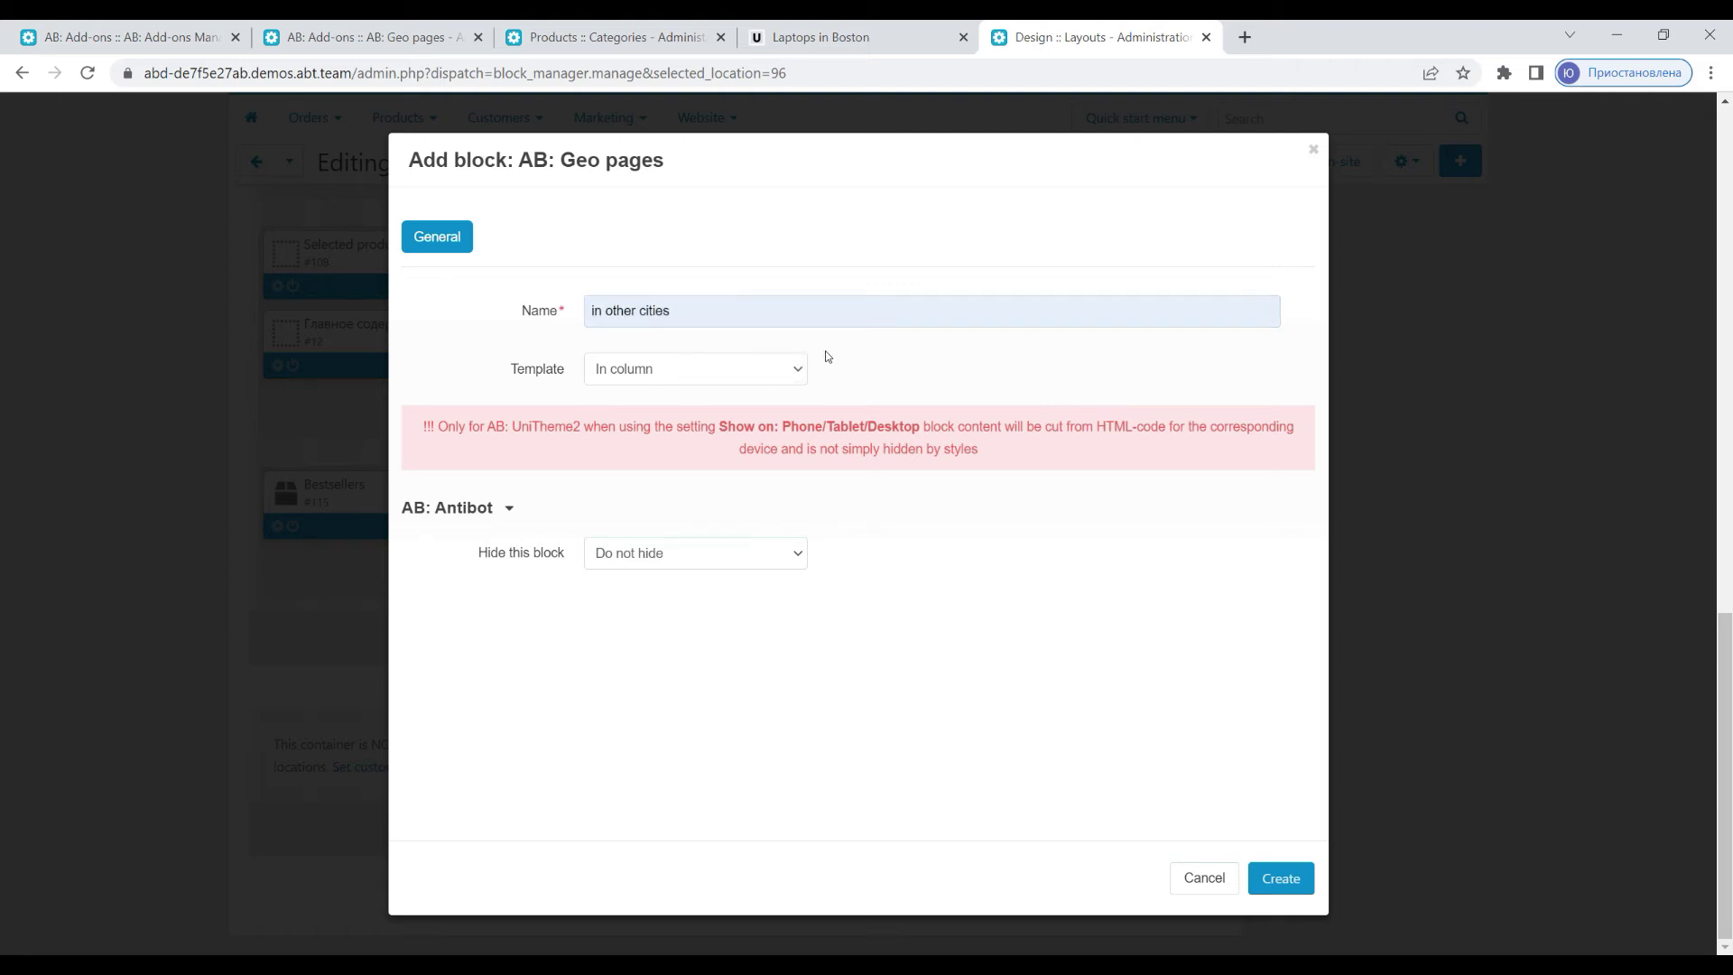
left_click(637, 374)
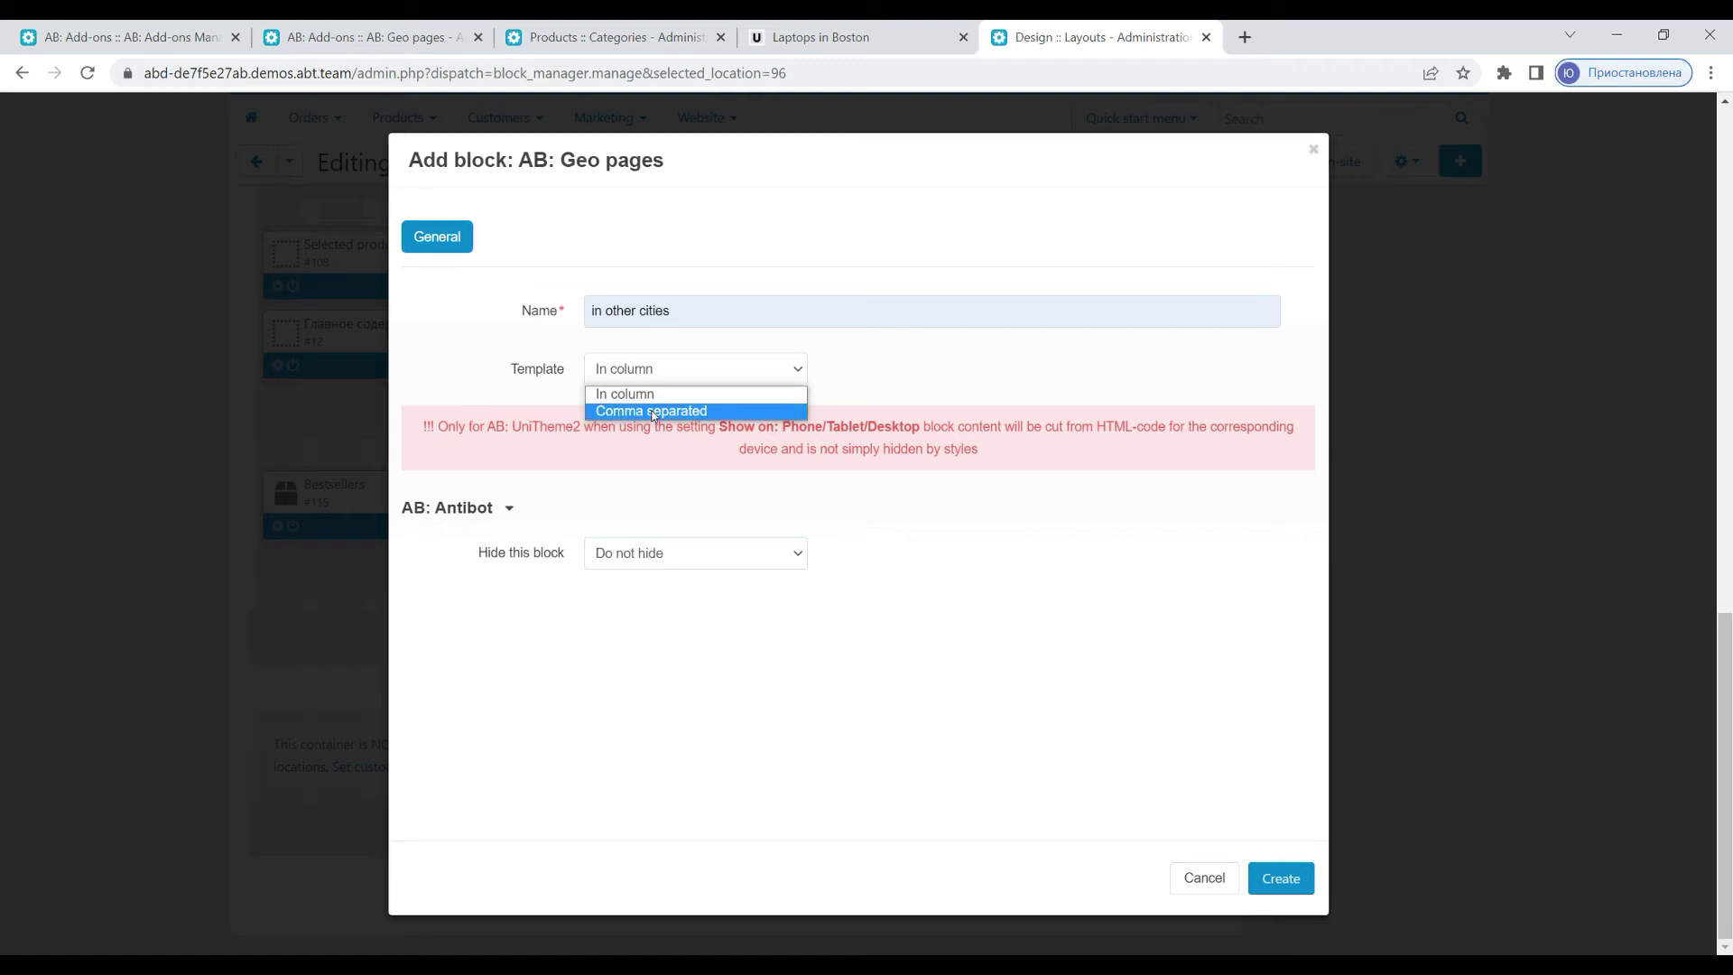
left_click(648, 395)
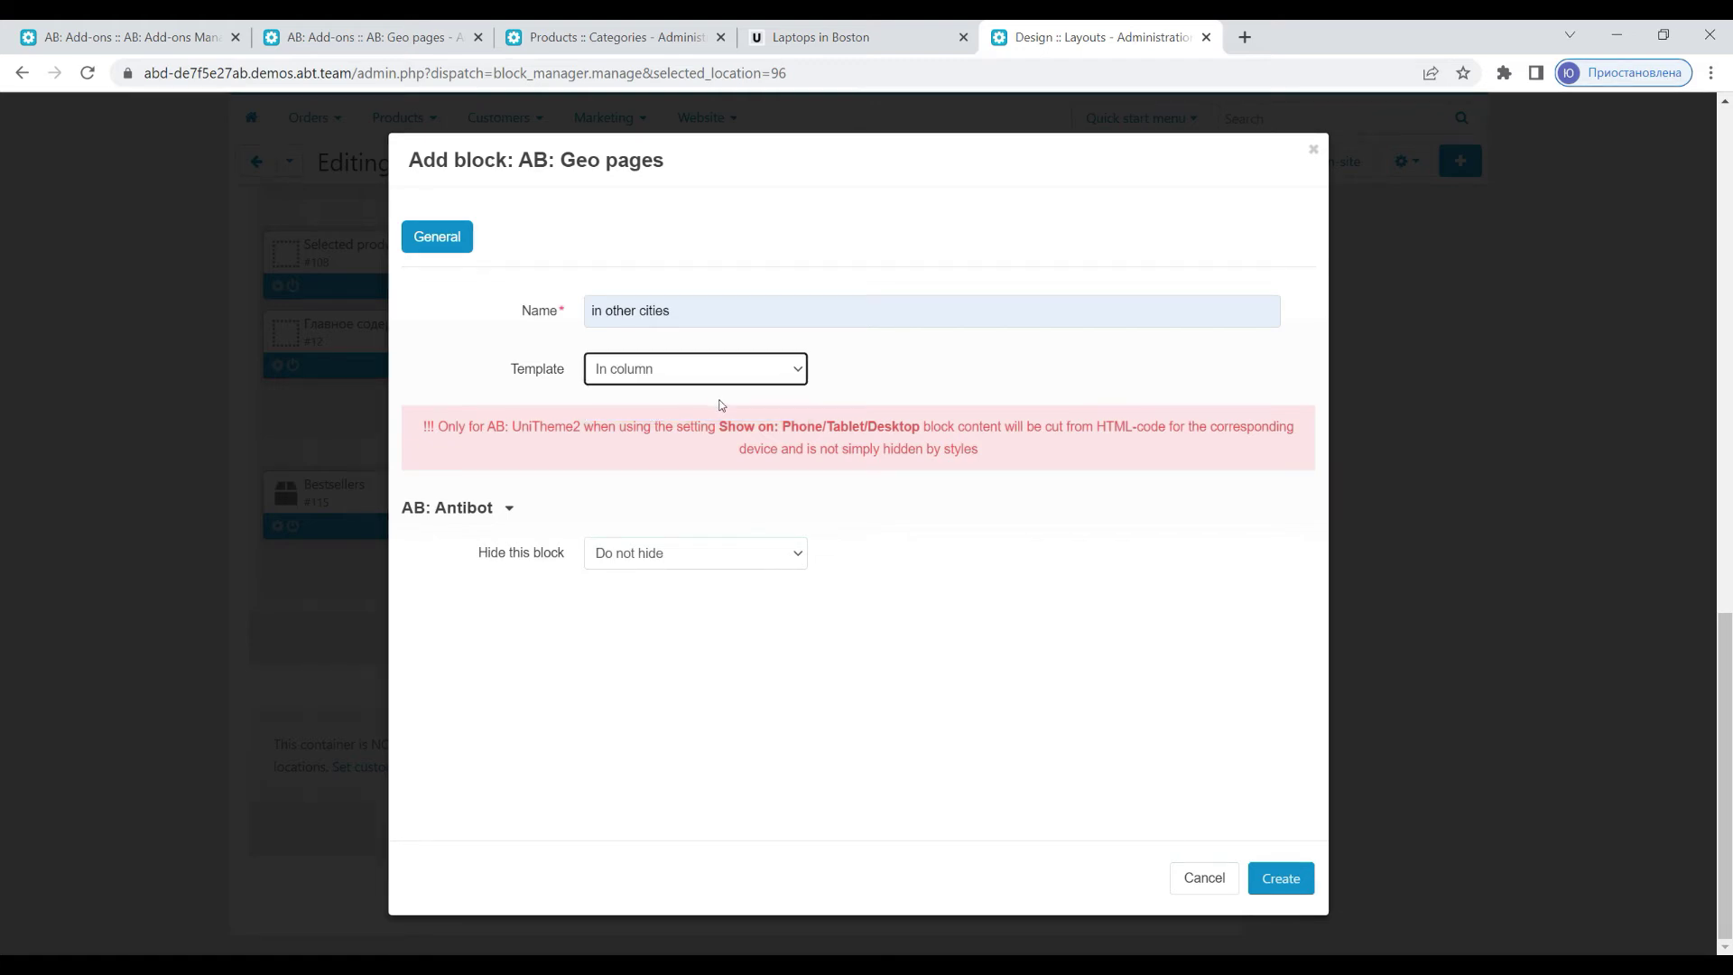
left_click(1287, 889)
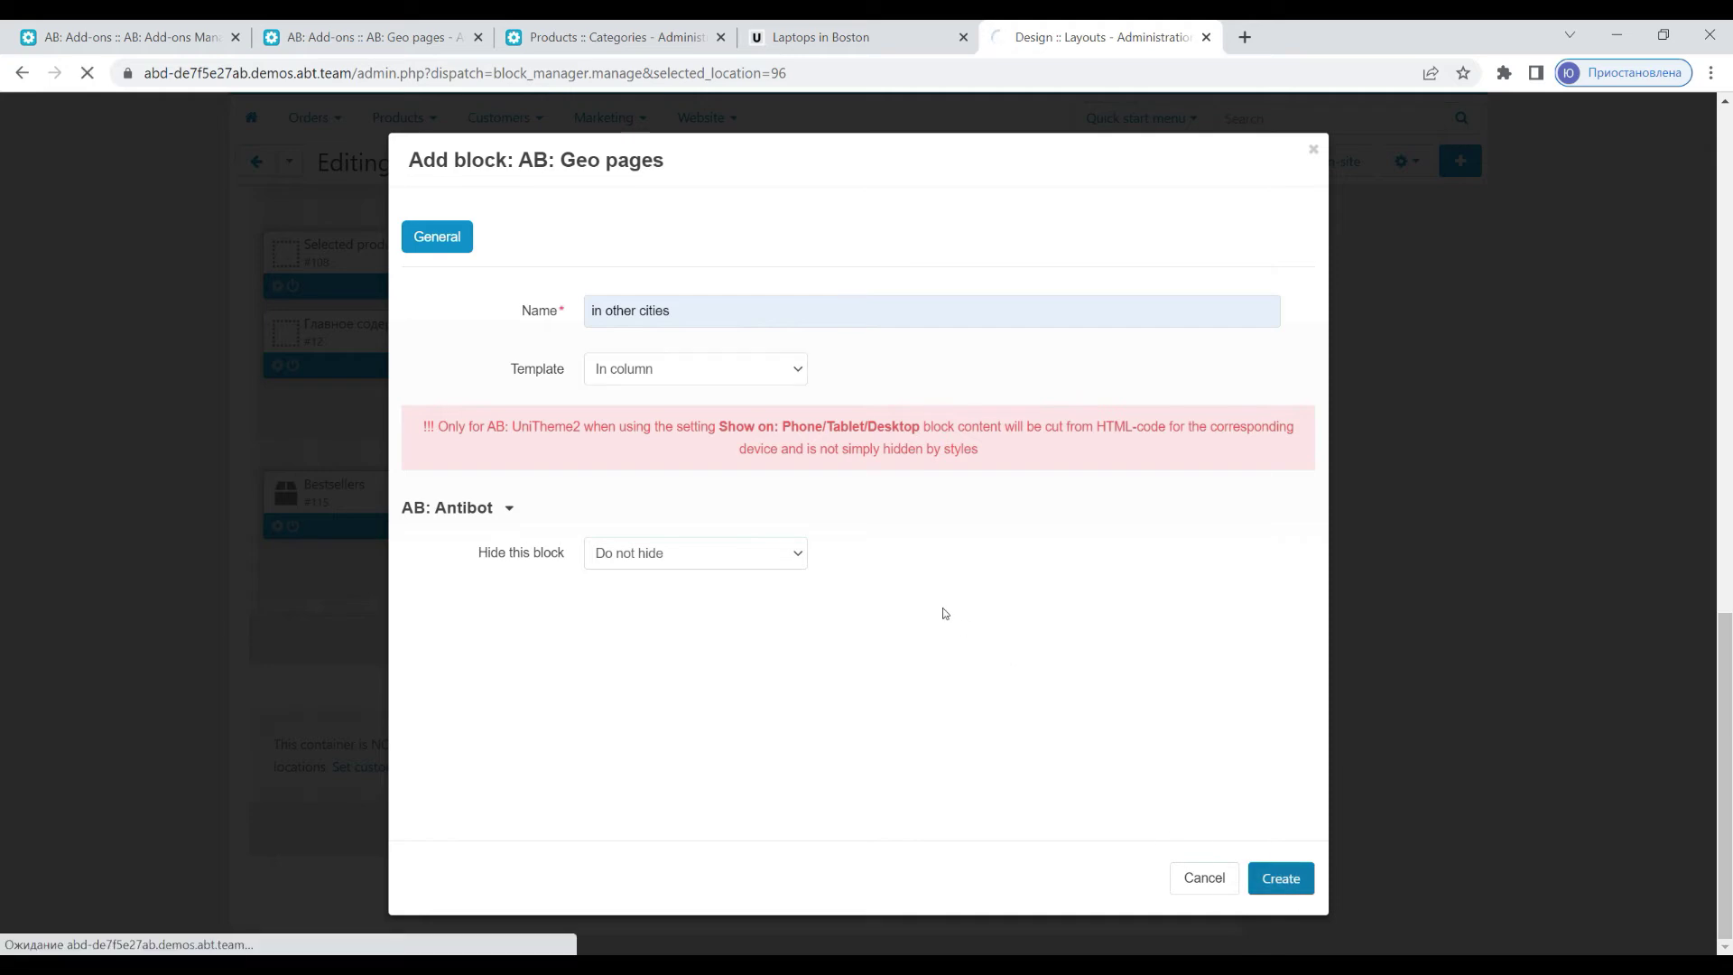
scroll(1023, 550, "down", 8)
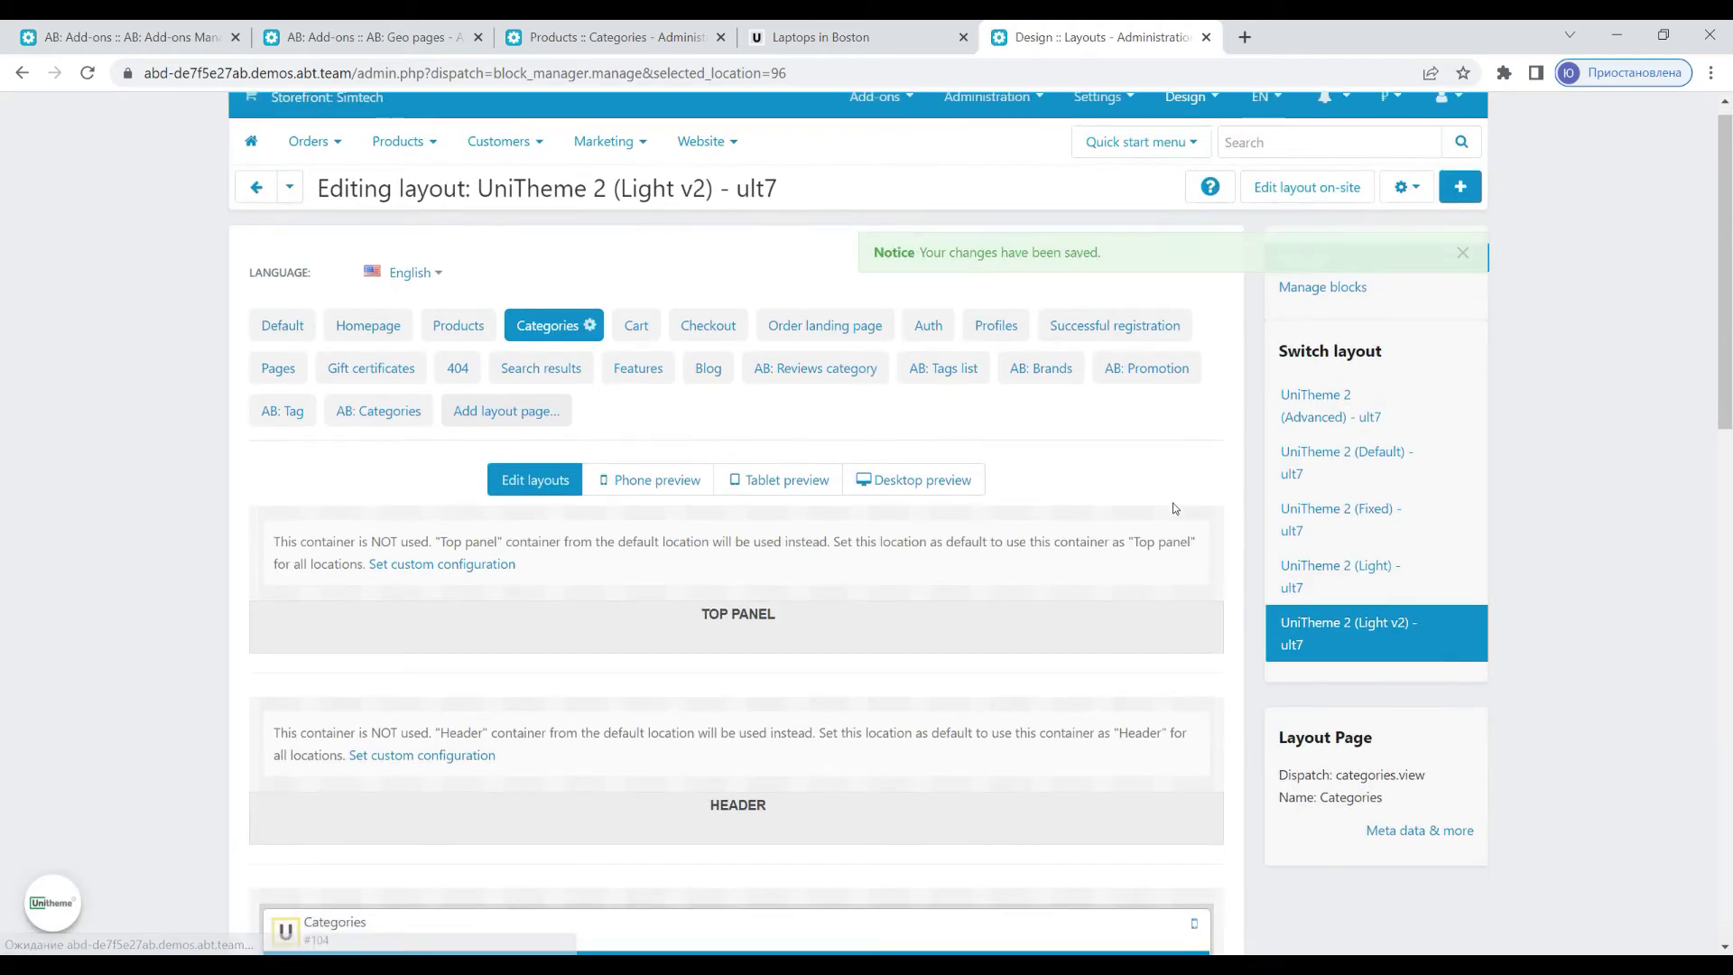
Place the "in other cities" block below Product filters in Grid 7, set its wrapper to "AB: Secondary framed block", and save it.
scroll(1023, 551, "down", 4)
left_click_drag(913, 354, 913, 442)
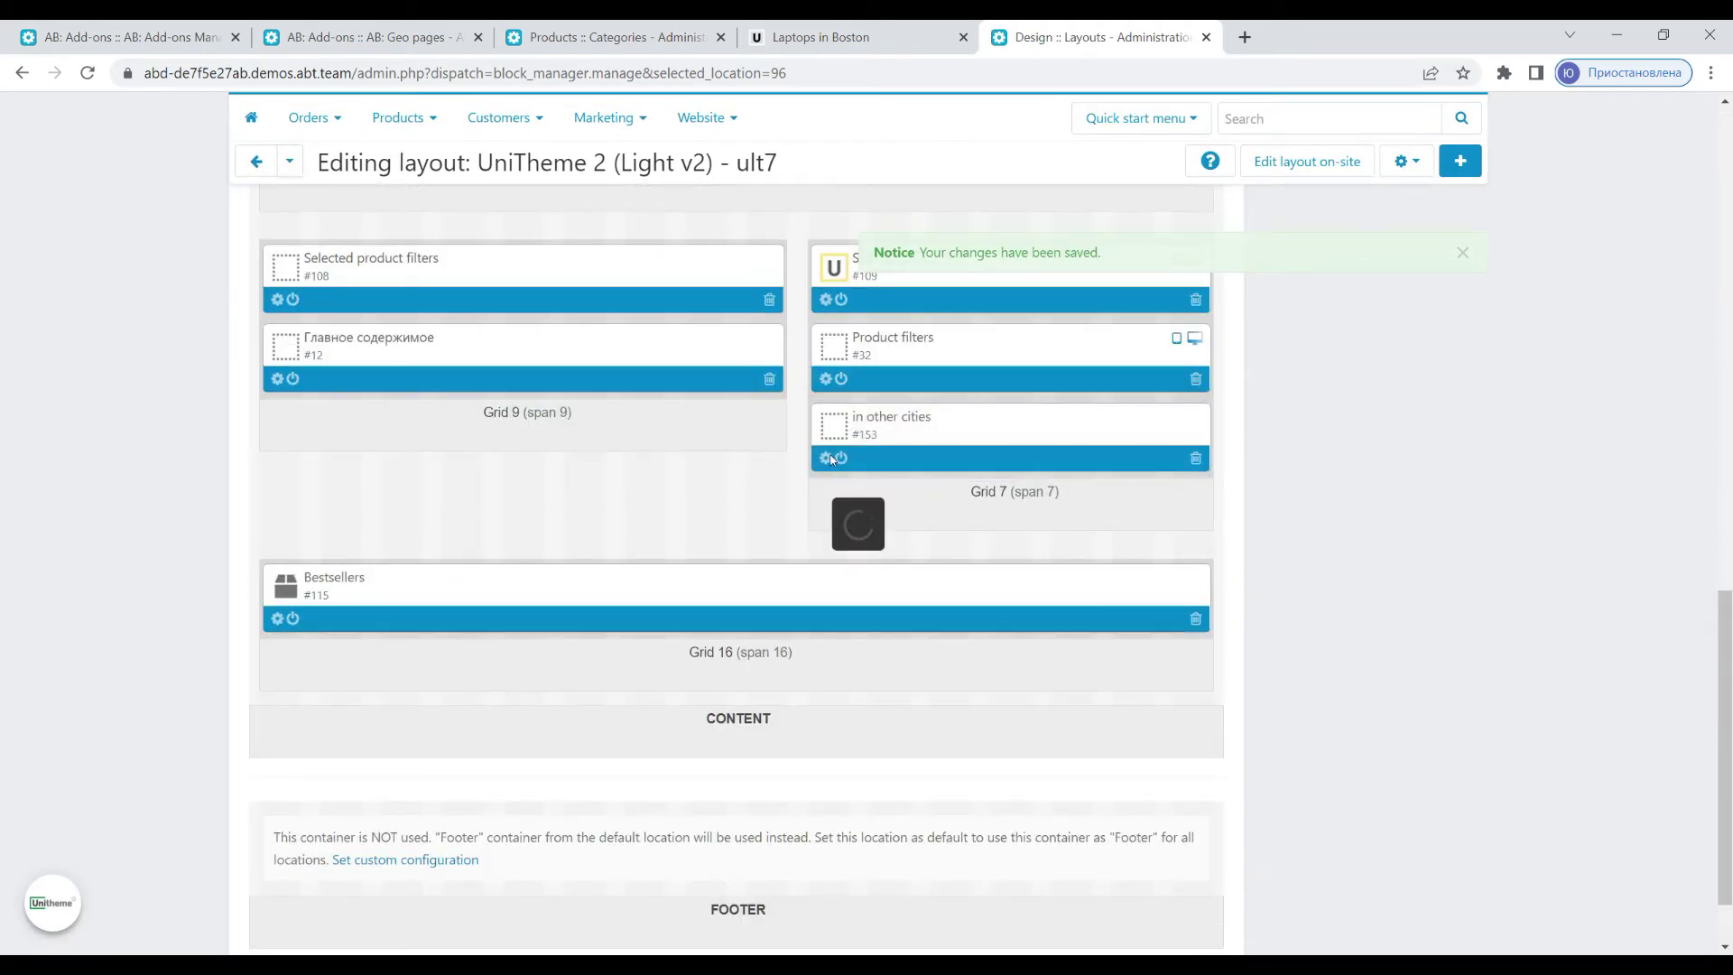
left_click(823, 459)
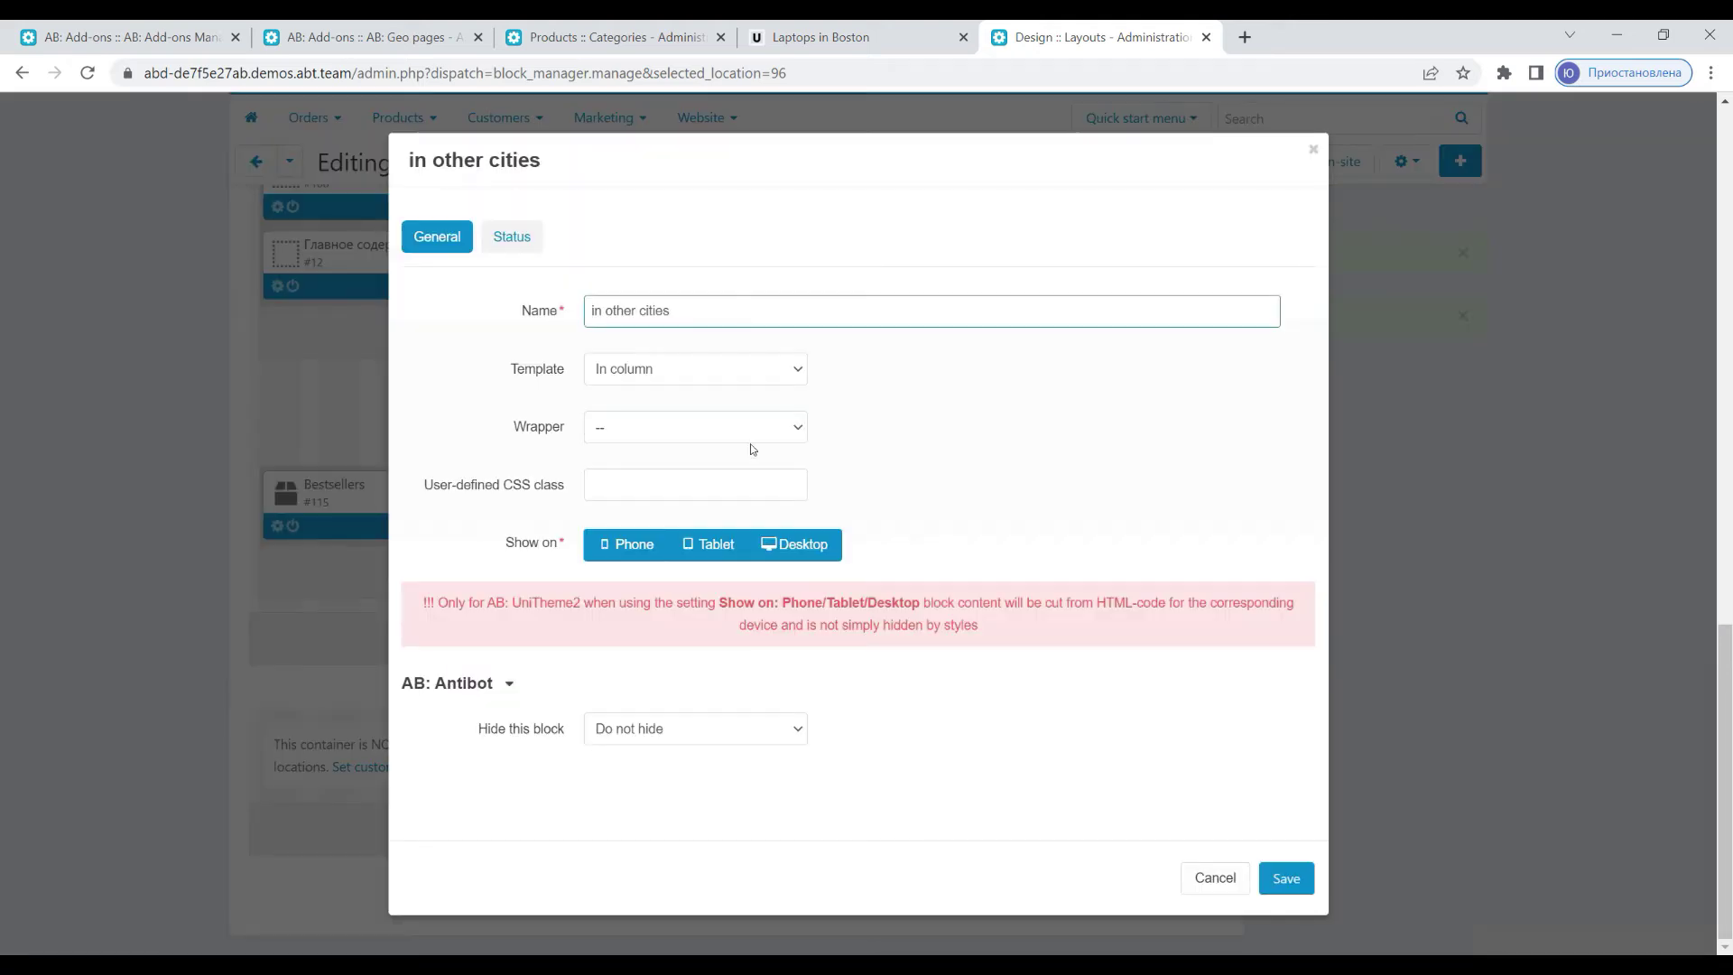
left_click(626, 425)
key("Down")
key("Down")
key("Down")
key("Down")
key("Down")
key("Down")
key("Down")
key("Down")
key("Down")
key("Down")
key("Down")
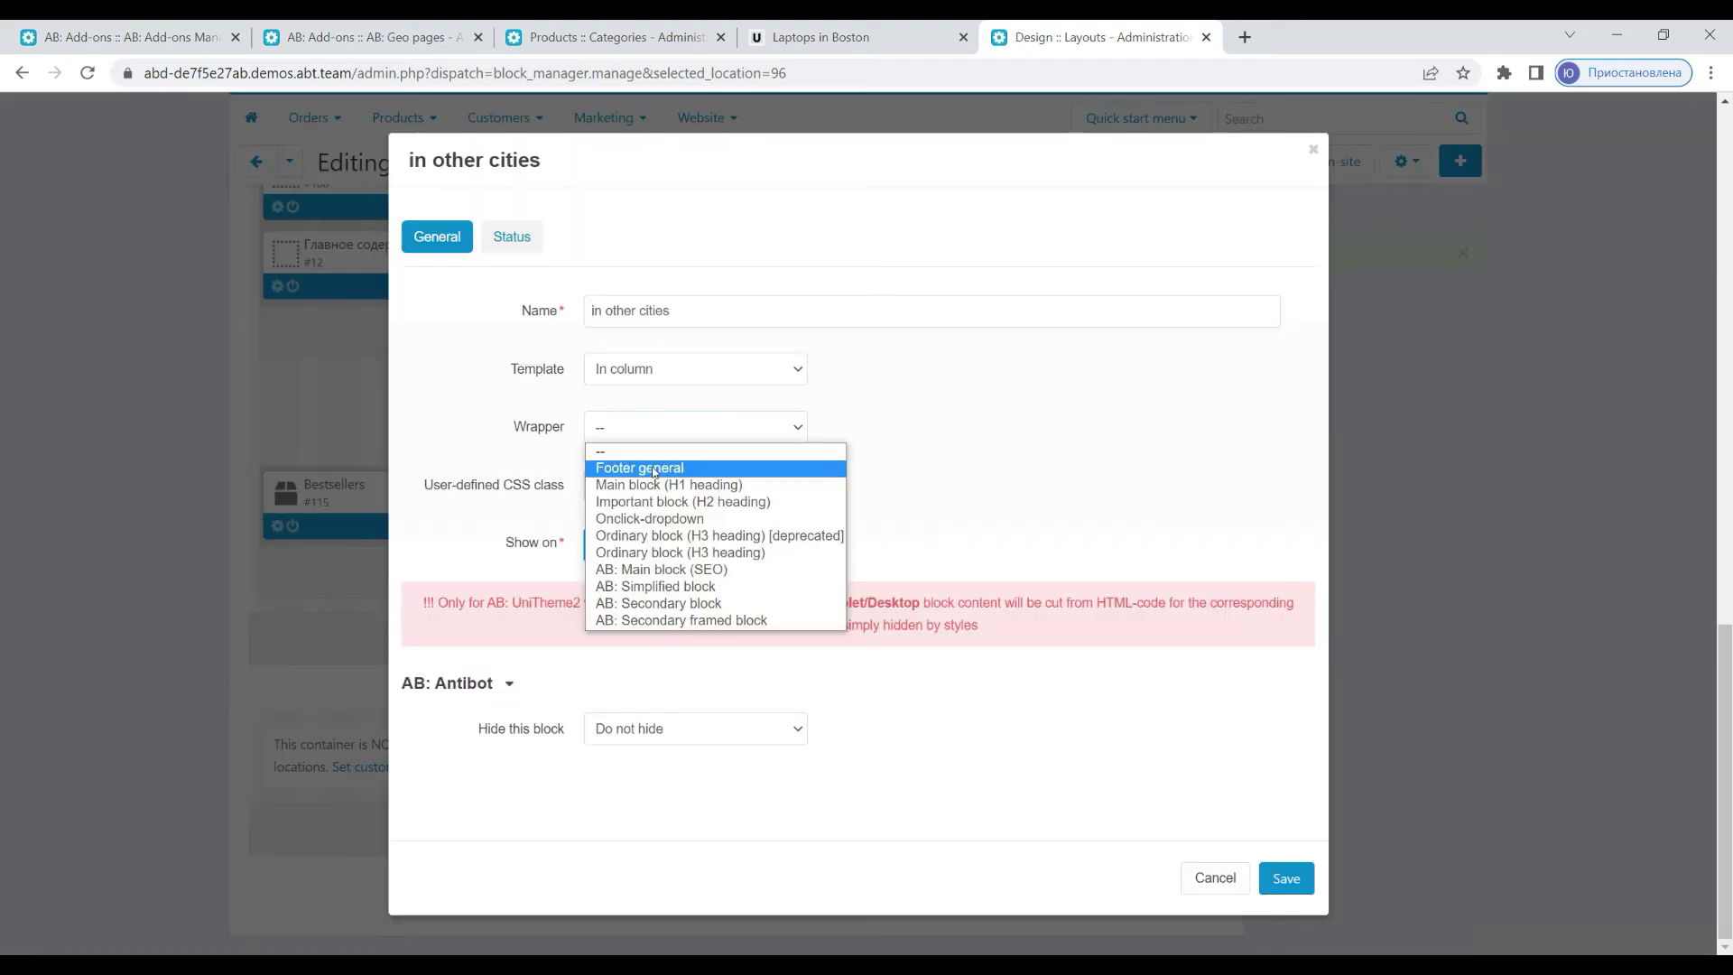
key("Return")
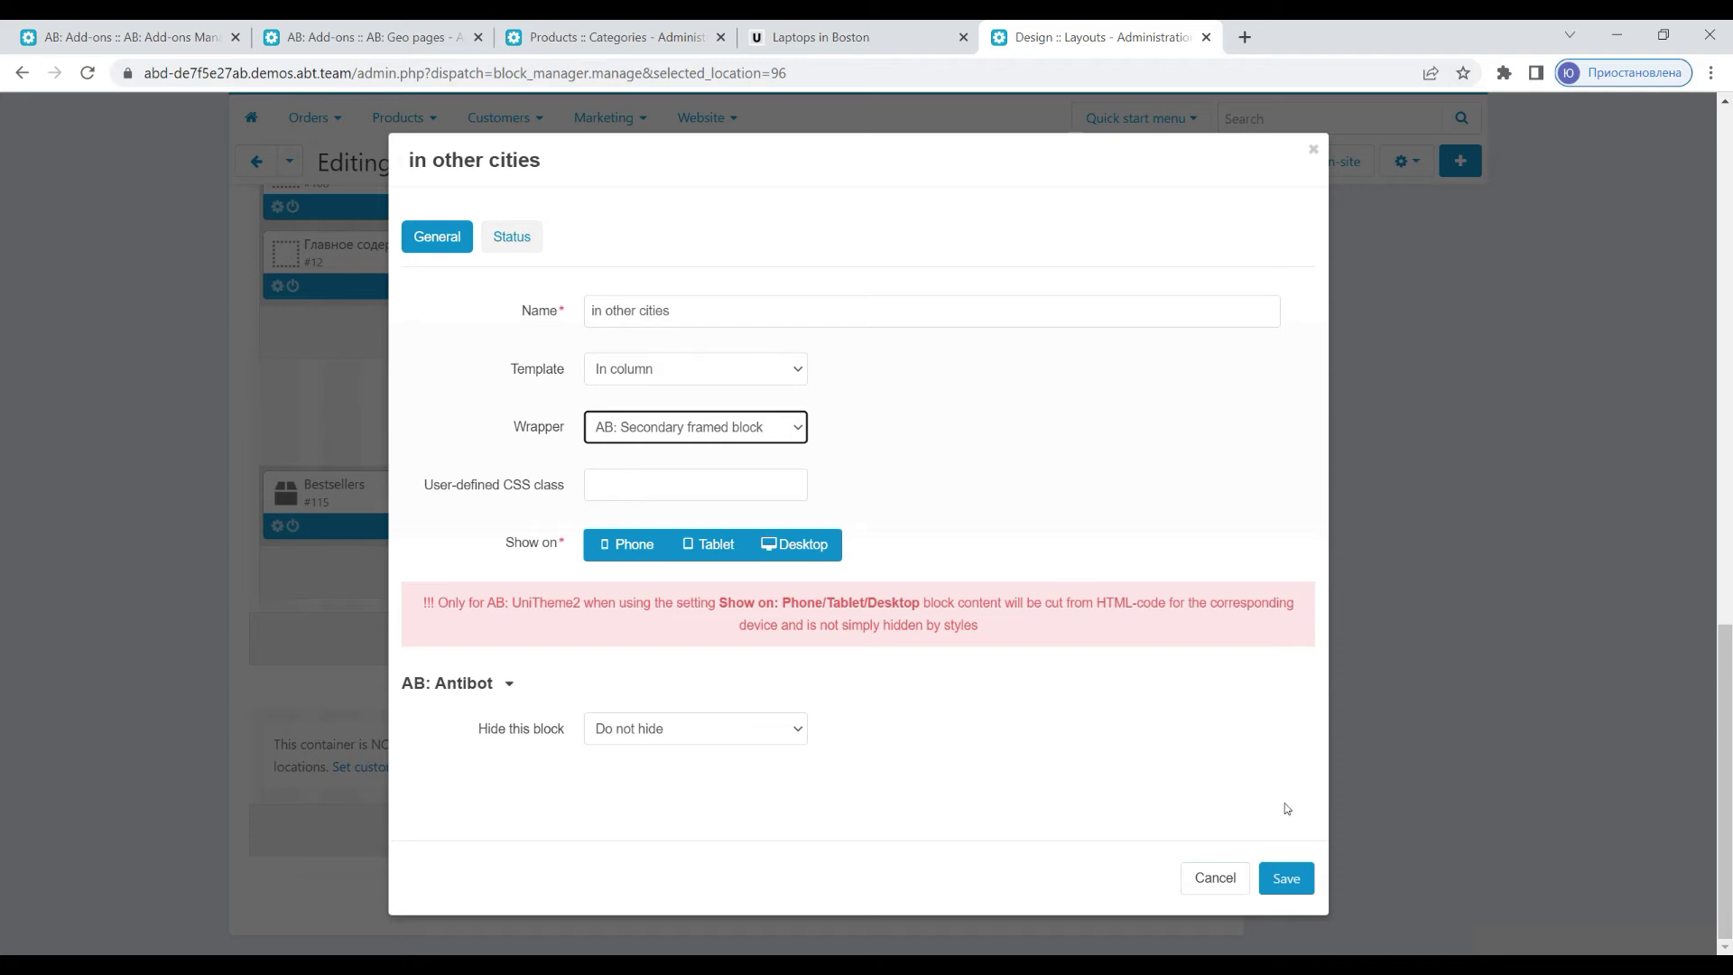
left_click(1287, 878)
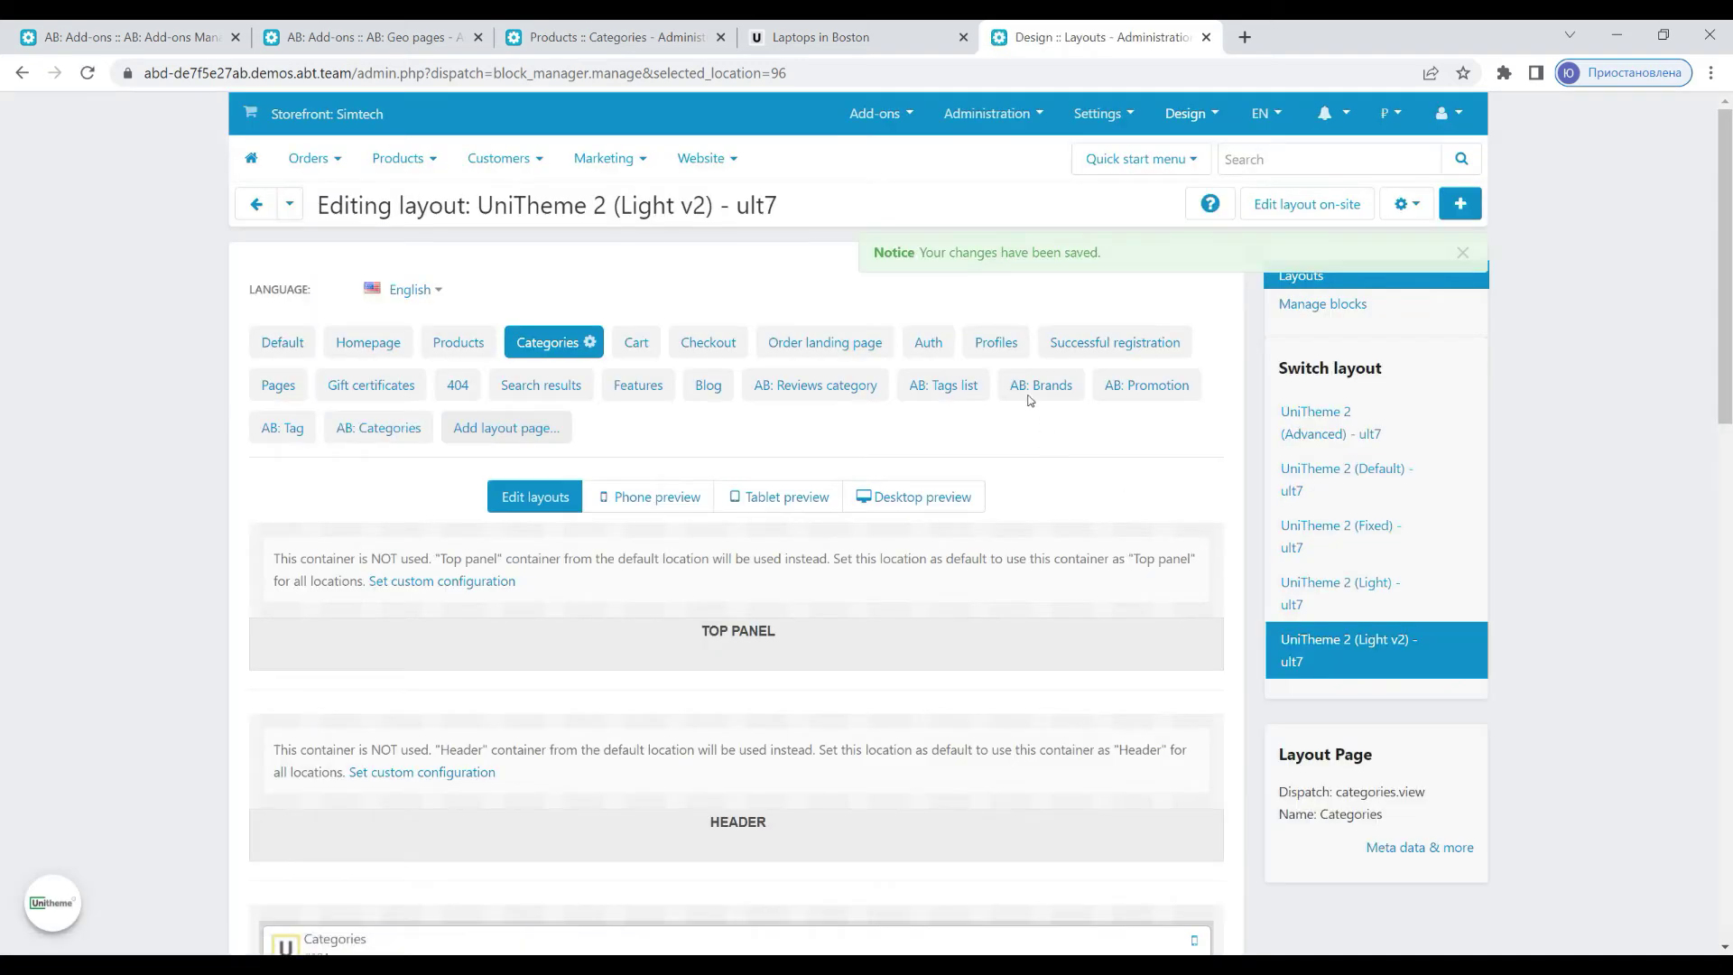
Reload the Boston Laptops page on the storefront and examine the other-cities block below the product filters.
left_click(867, 36)
scroll(2, 444, "down", 5)
scroll(3, 444, "down", 3)
key("F5")
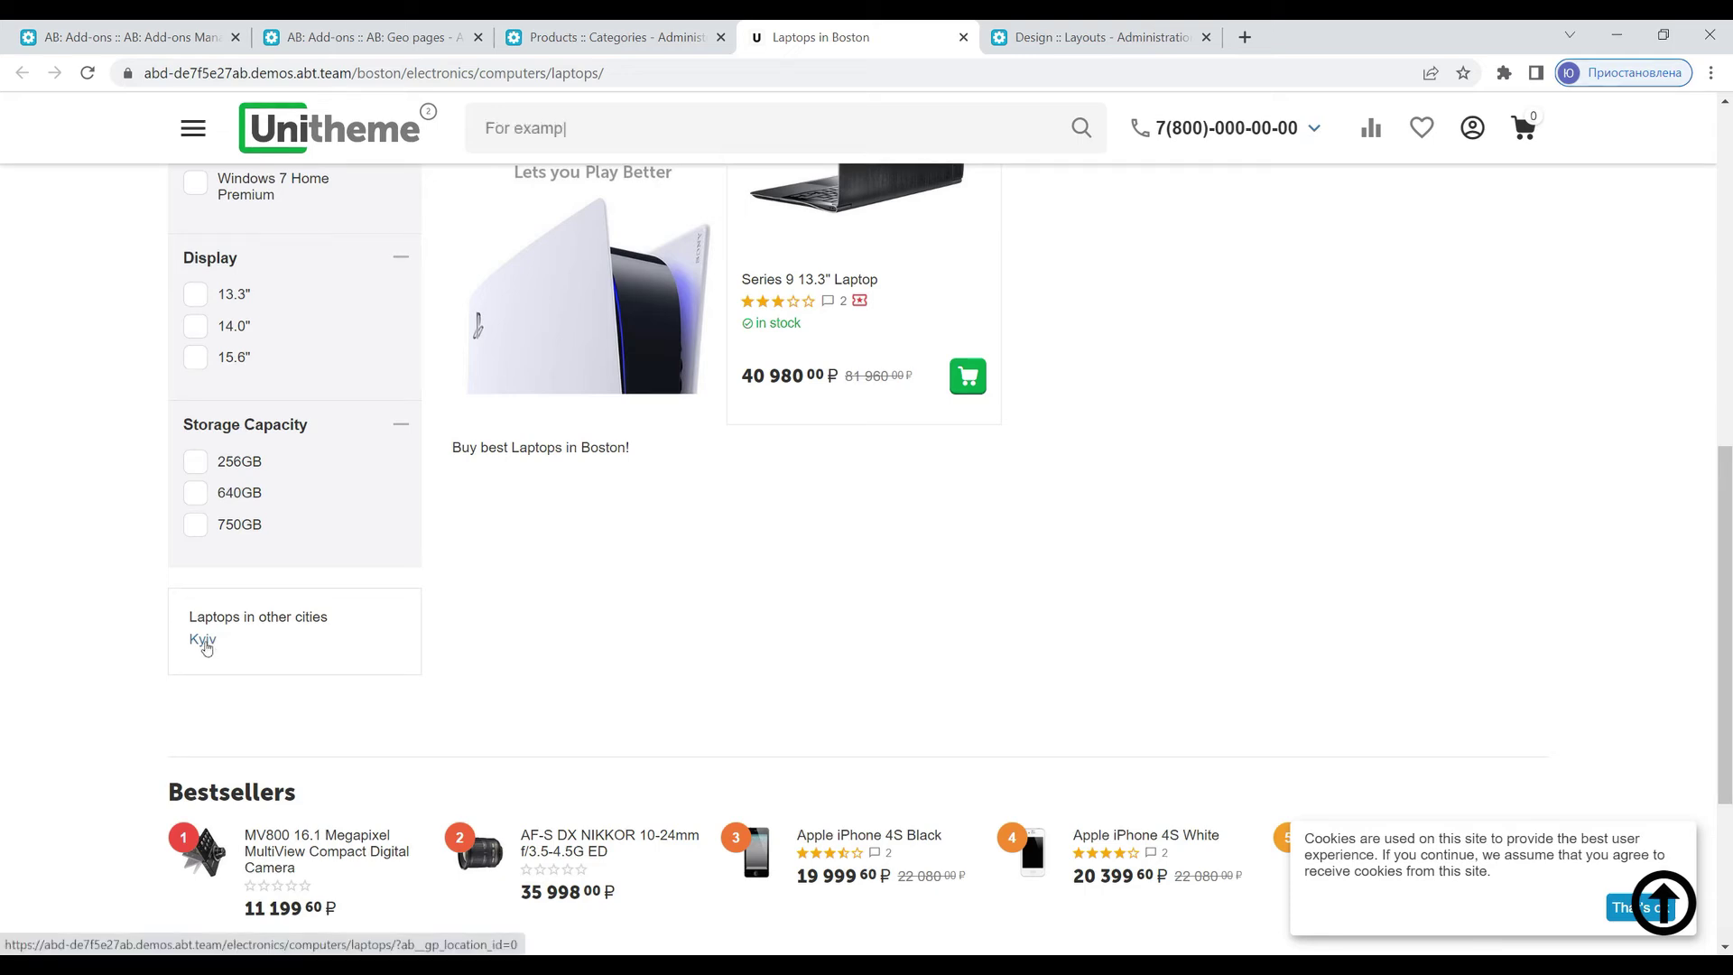
Follow the Kyiv link in the other-cities block and look through that city's Laptops page.
left_click(203, 641)
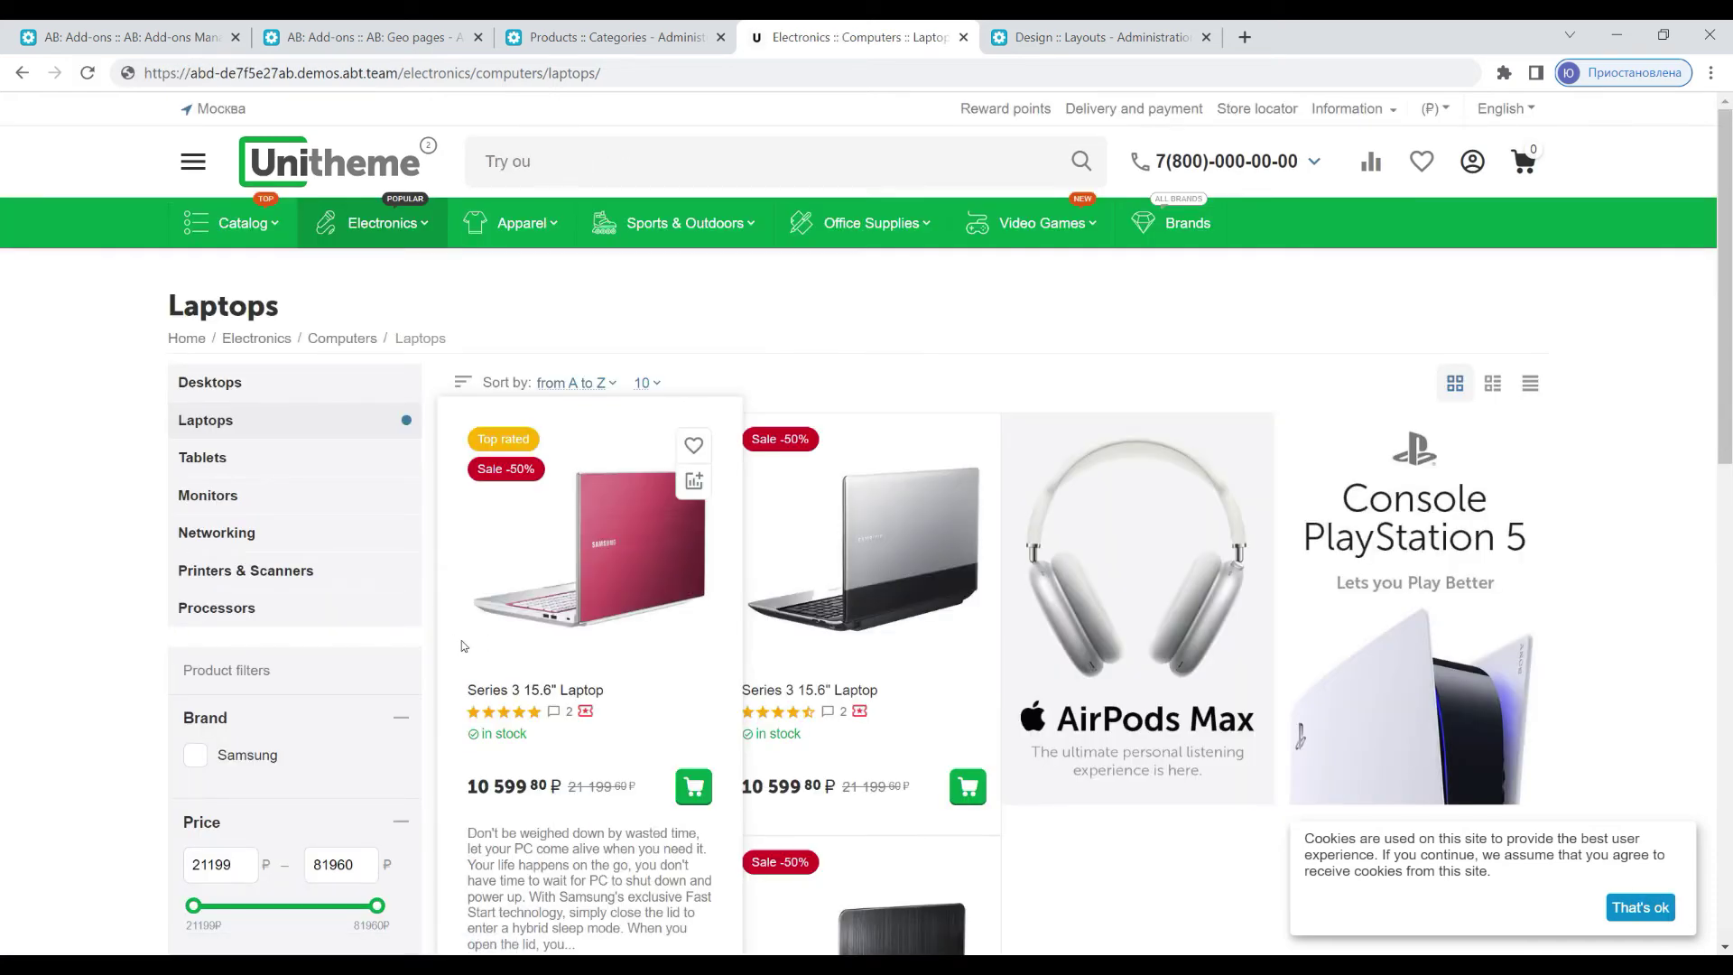
scroll(421, 634, "down", 7)
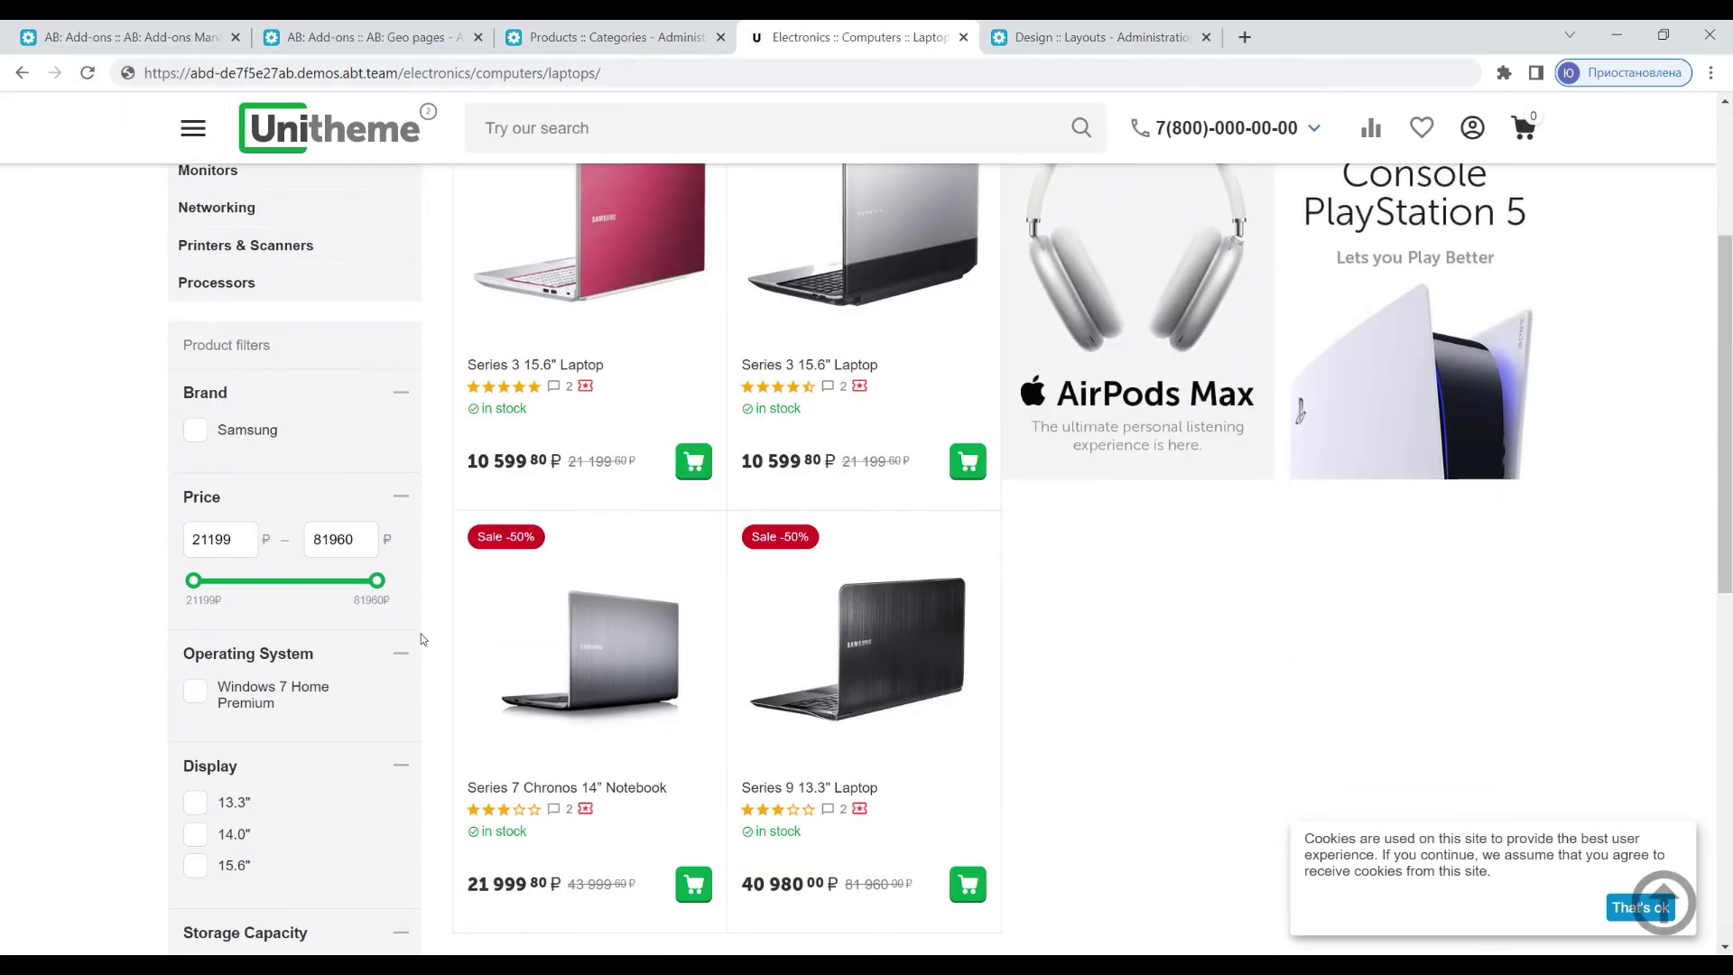
scroll(423, 640, "down", 3)
scroll(650, 661, "up", 10)
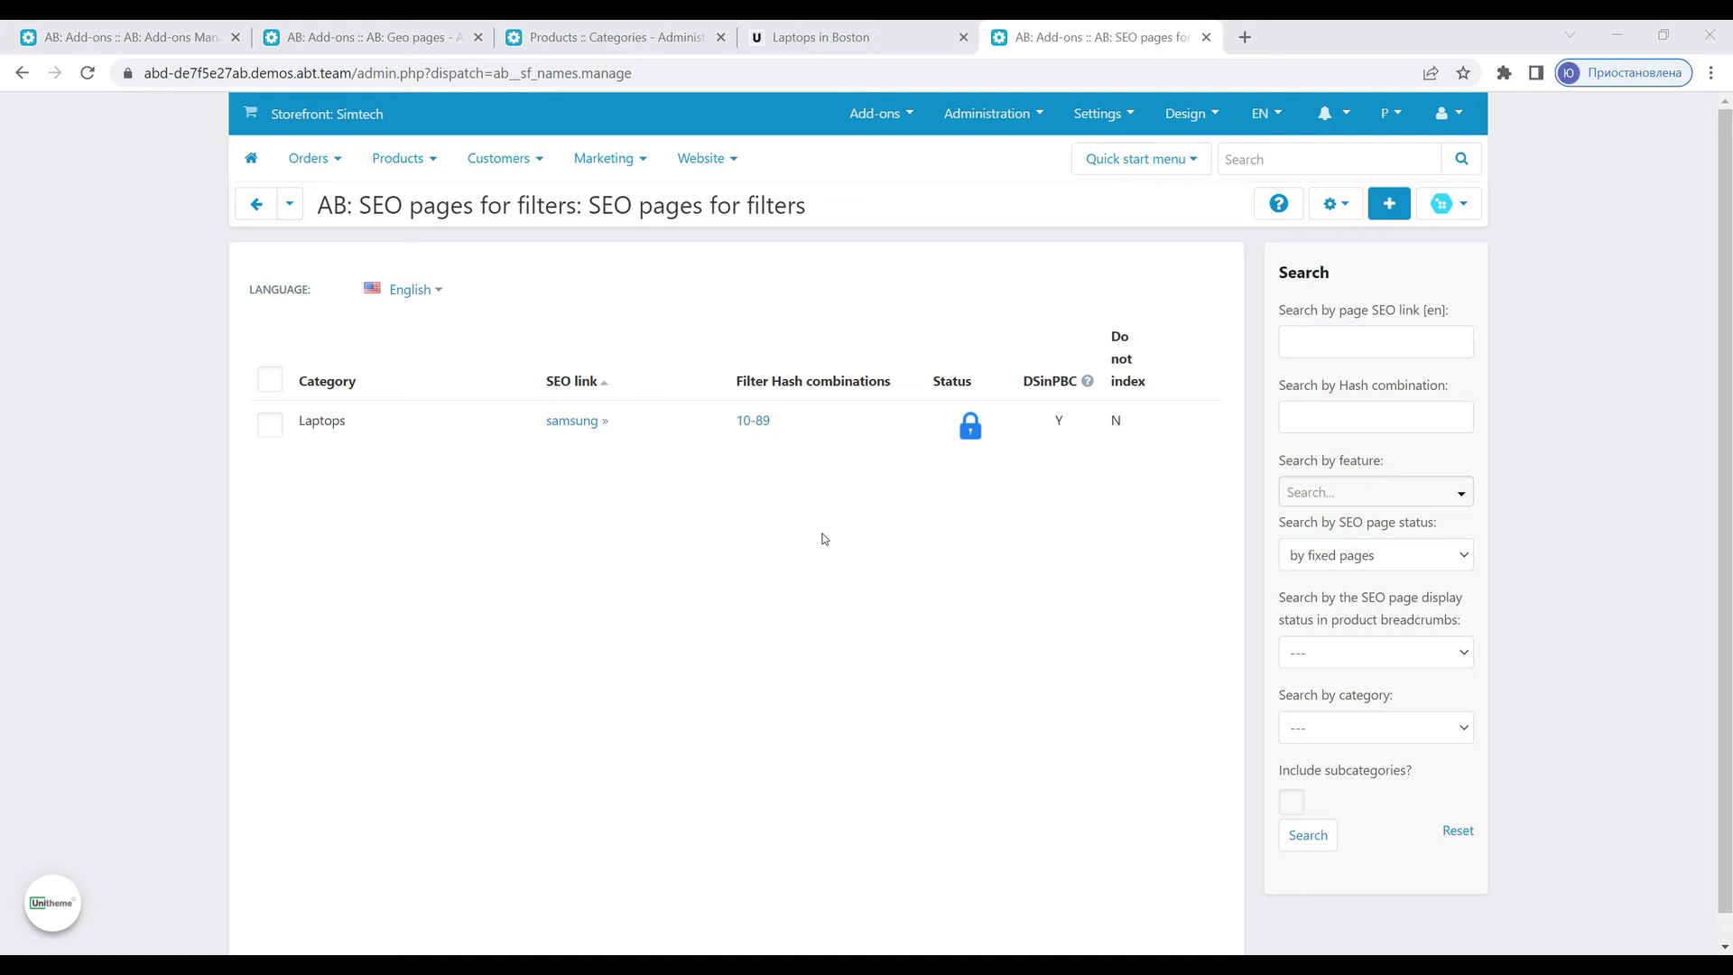
Enable the Boston geo page for the Laptops "samsung" SEO filter page with the template "My template" and save it.
left_click(756, 421)
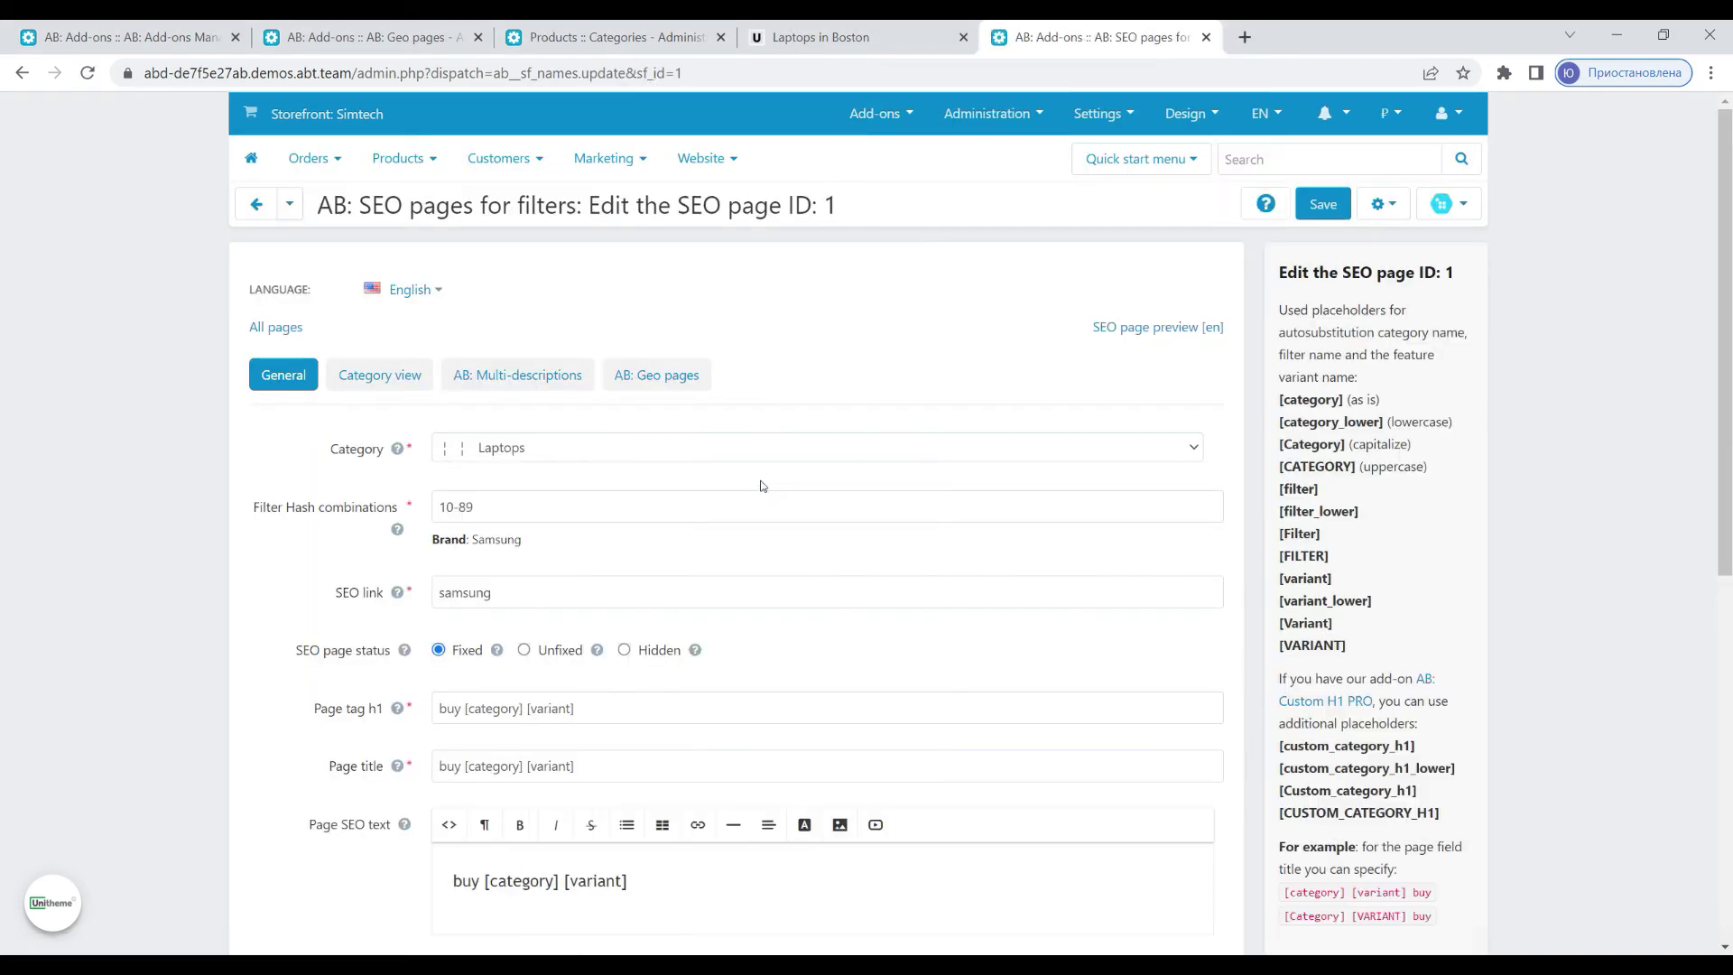
left_click(699, 386)
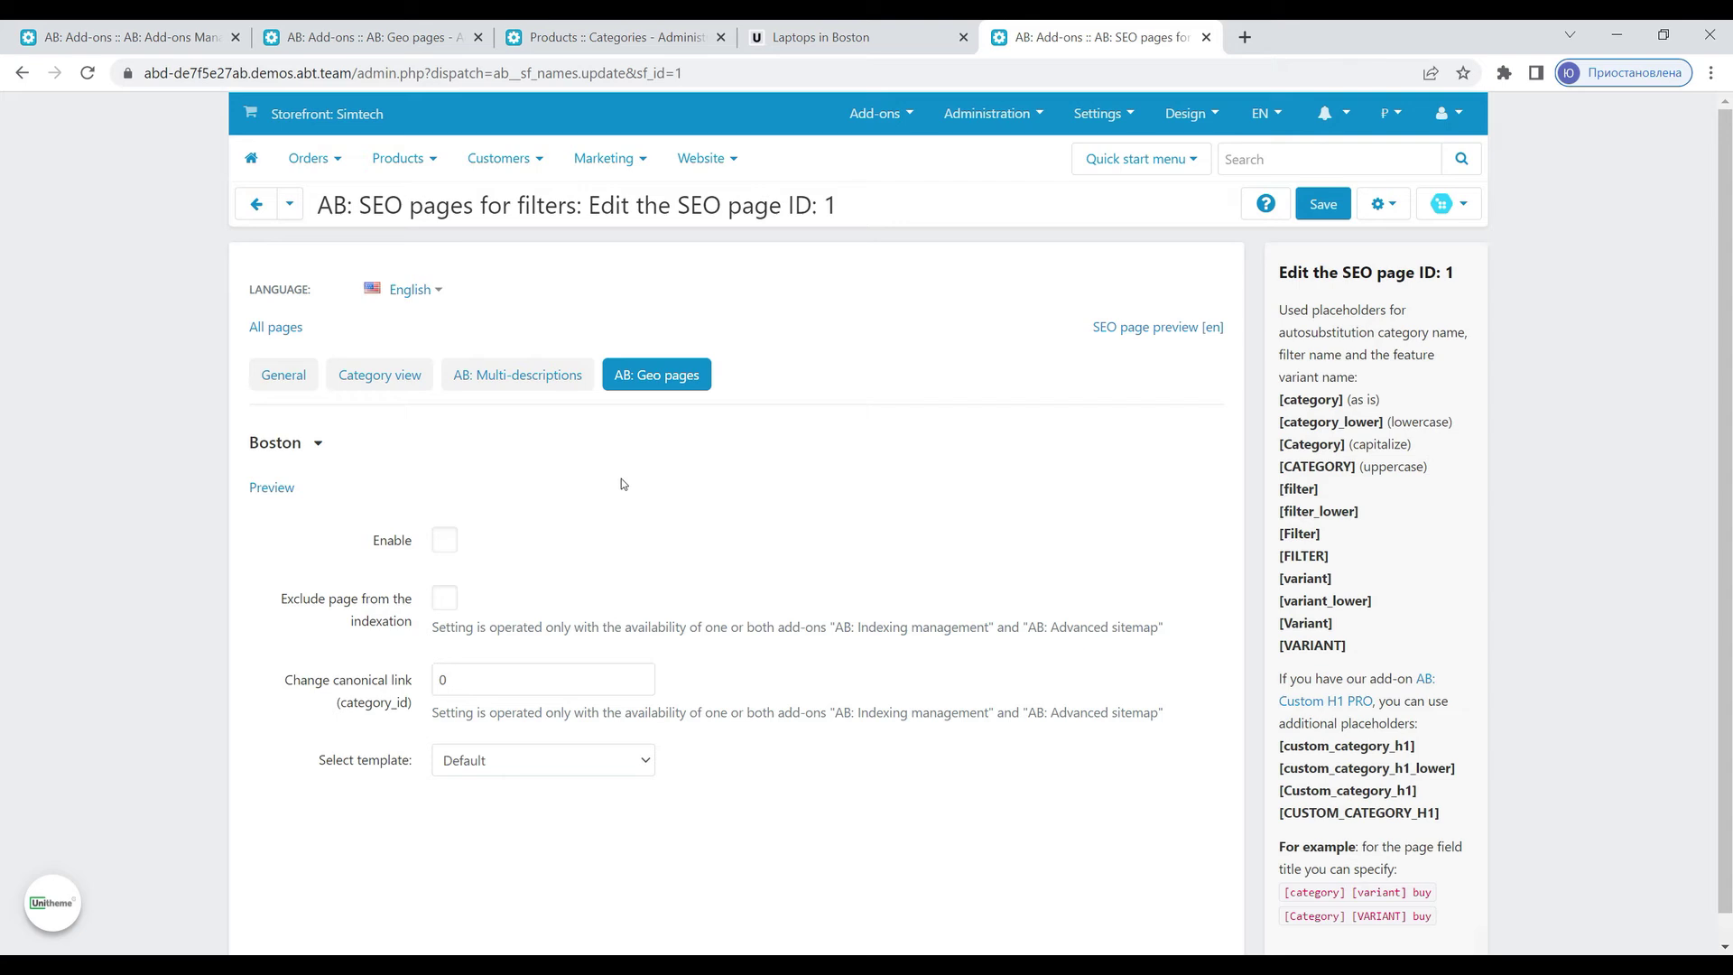
left_click(446, 546)
left_click(490, 763)
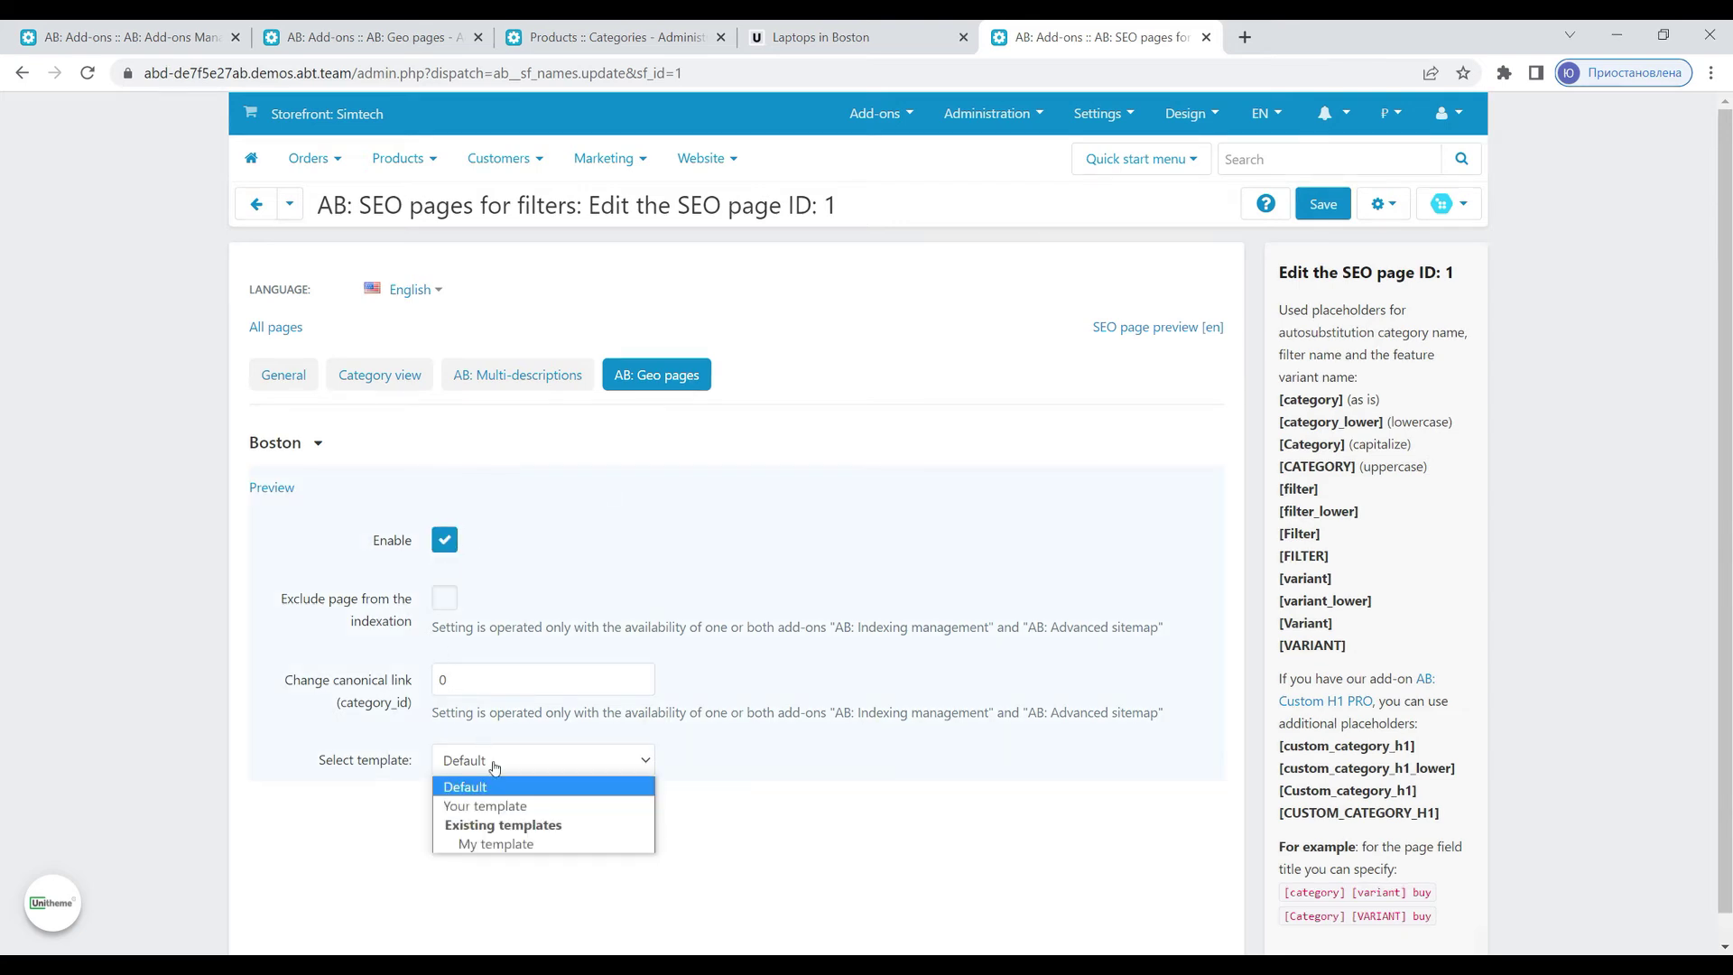
left_click(506, 845)
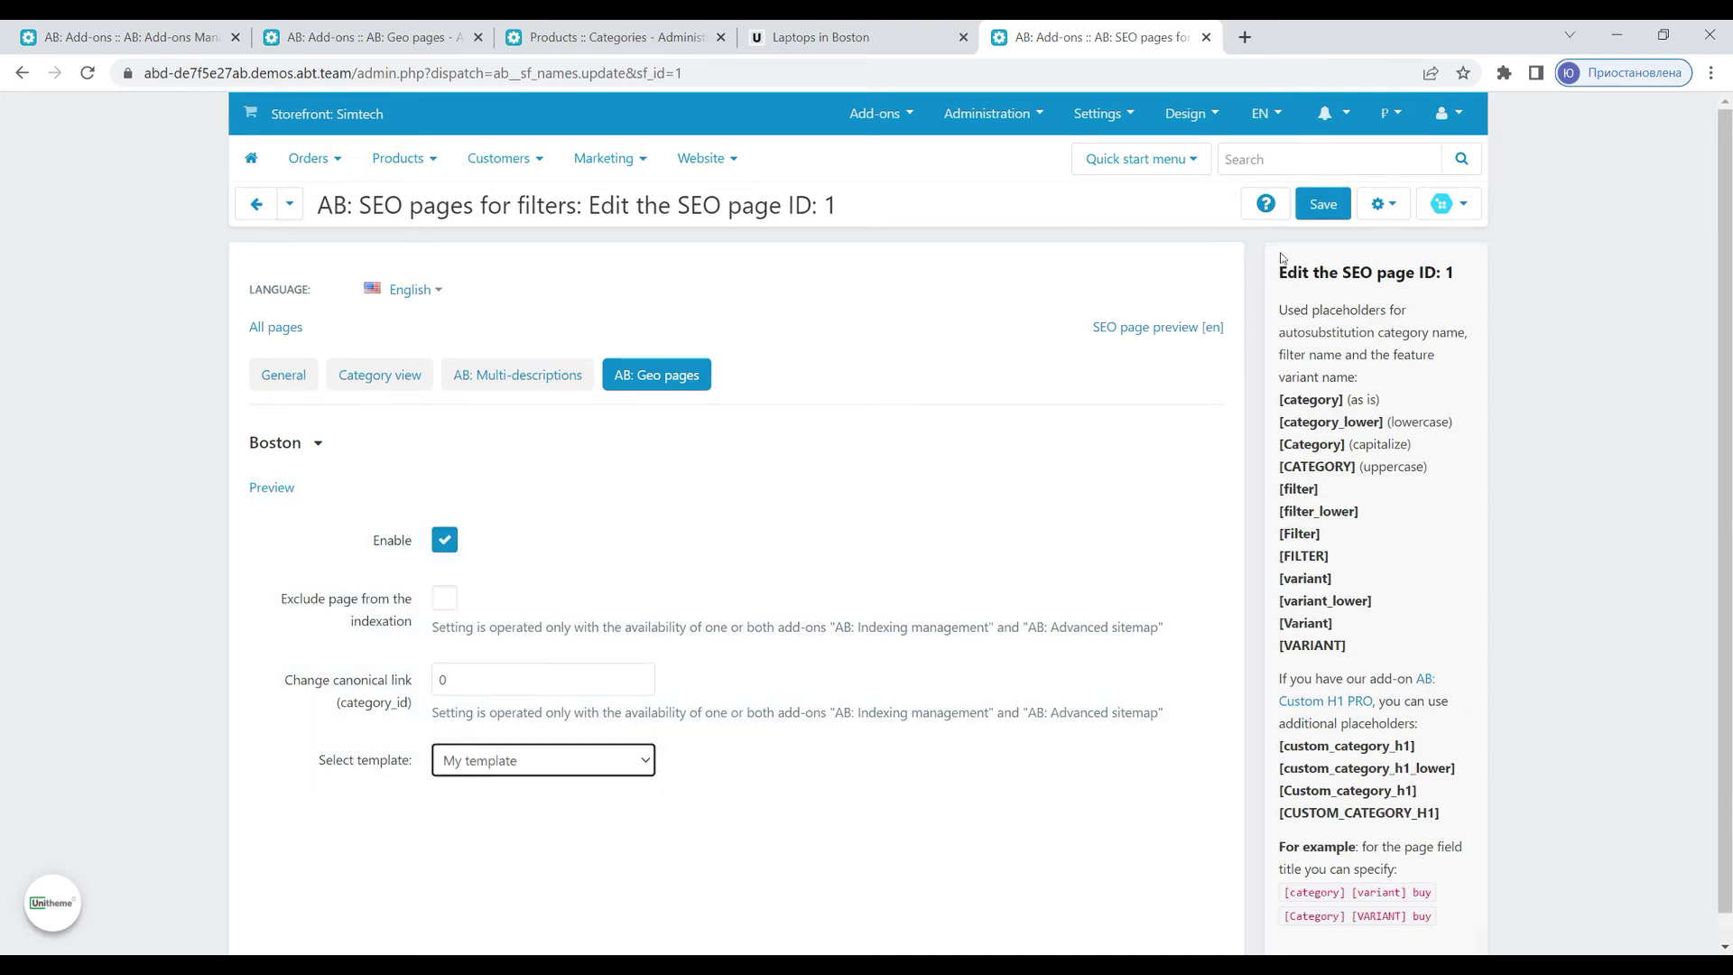
left_click(1324, 204)
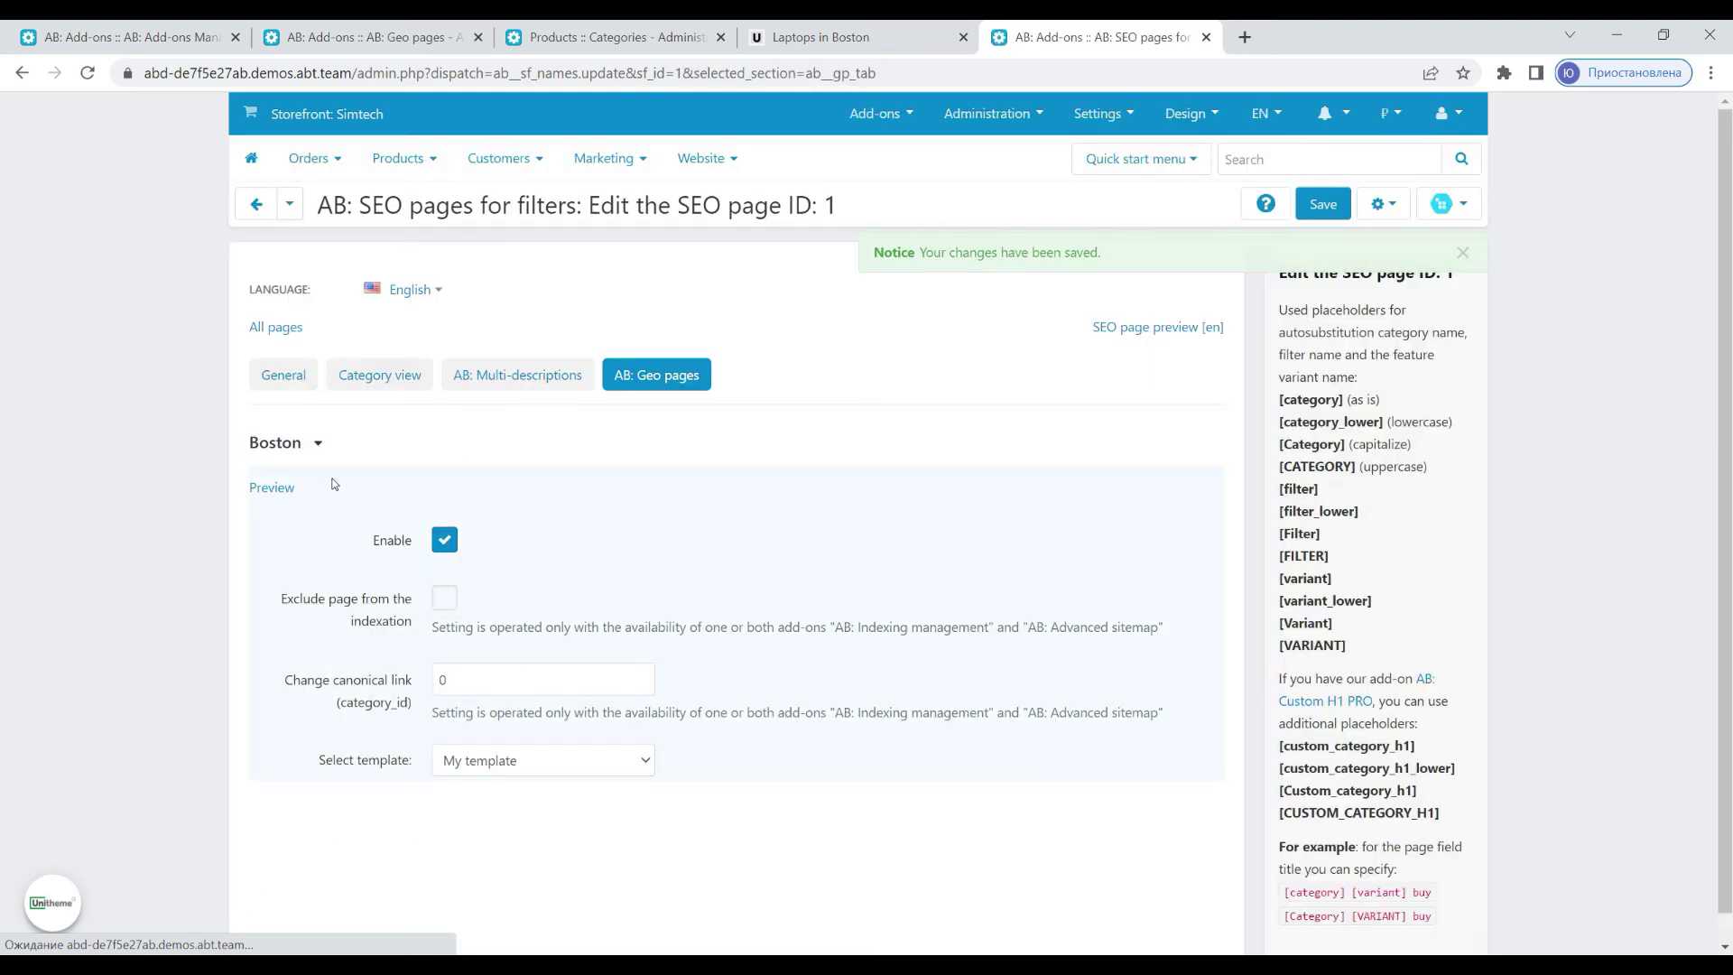
Preview the Samsung laptops filter page's Boston geo page and examine its heading, descriptions and other-cities block.
left_click(271, 488)
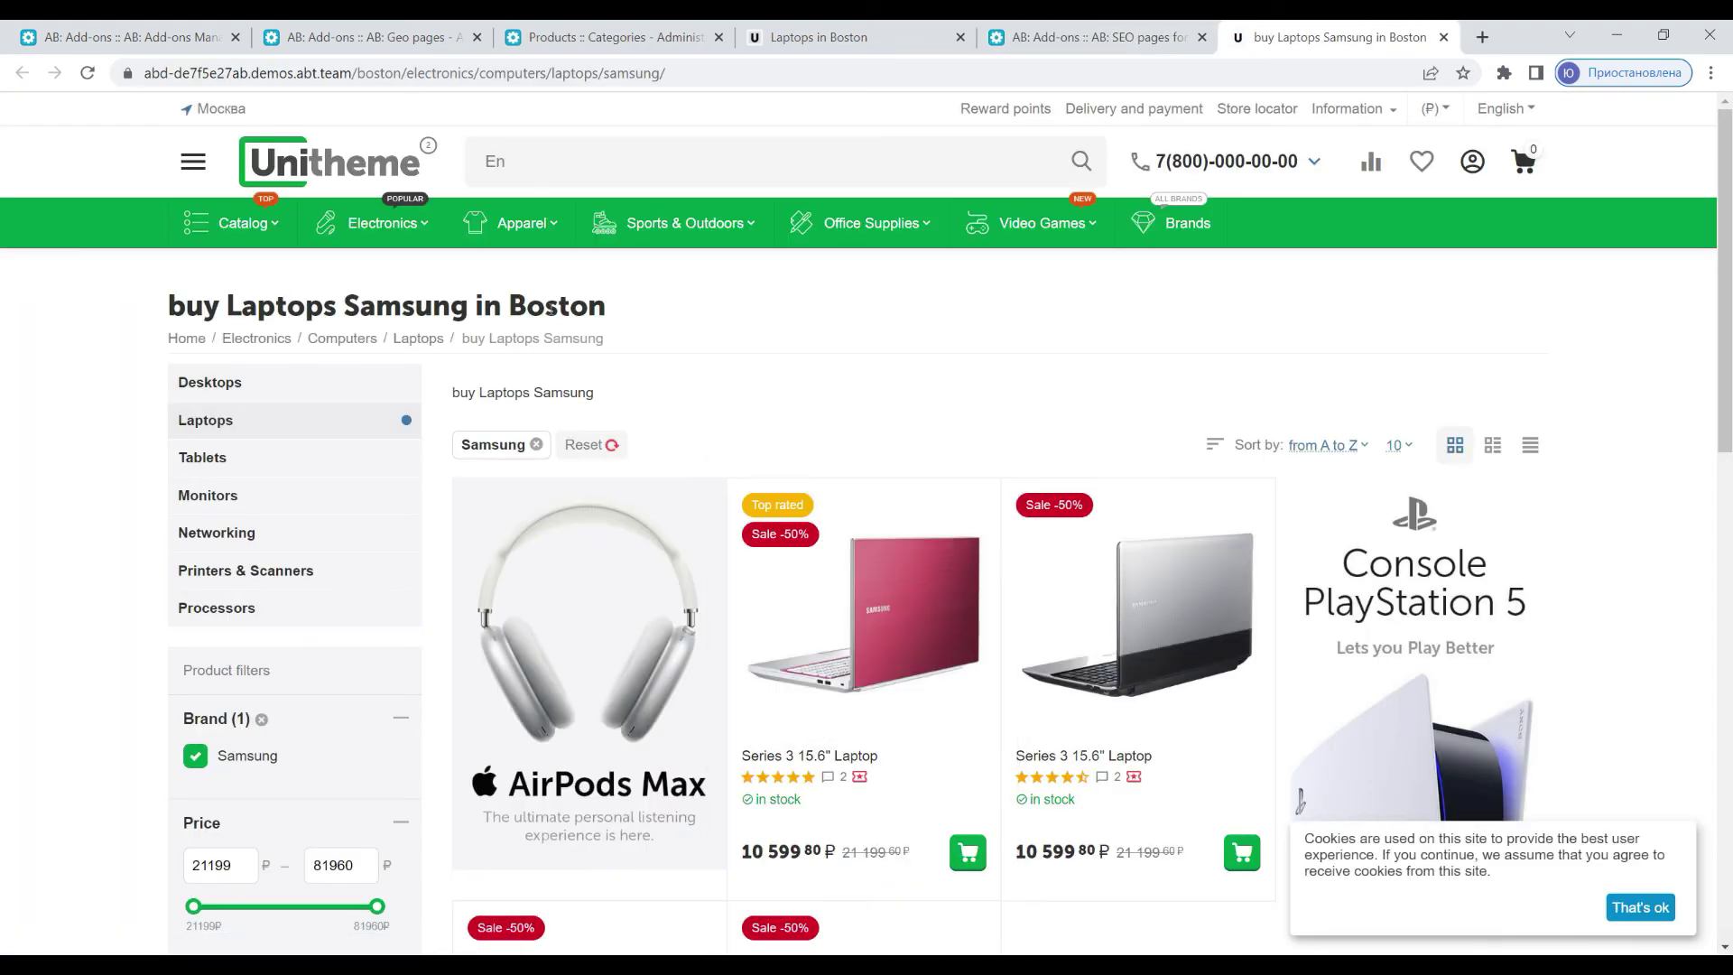
scroll(703, 314, "down", 9)
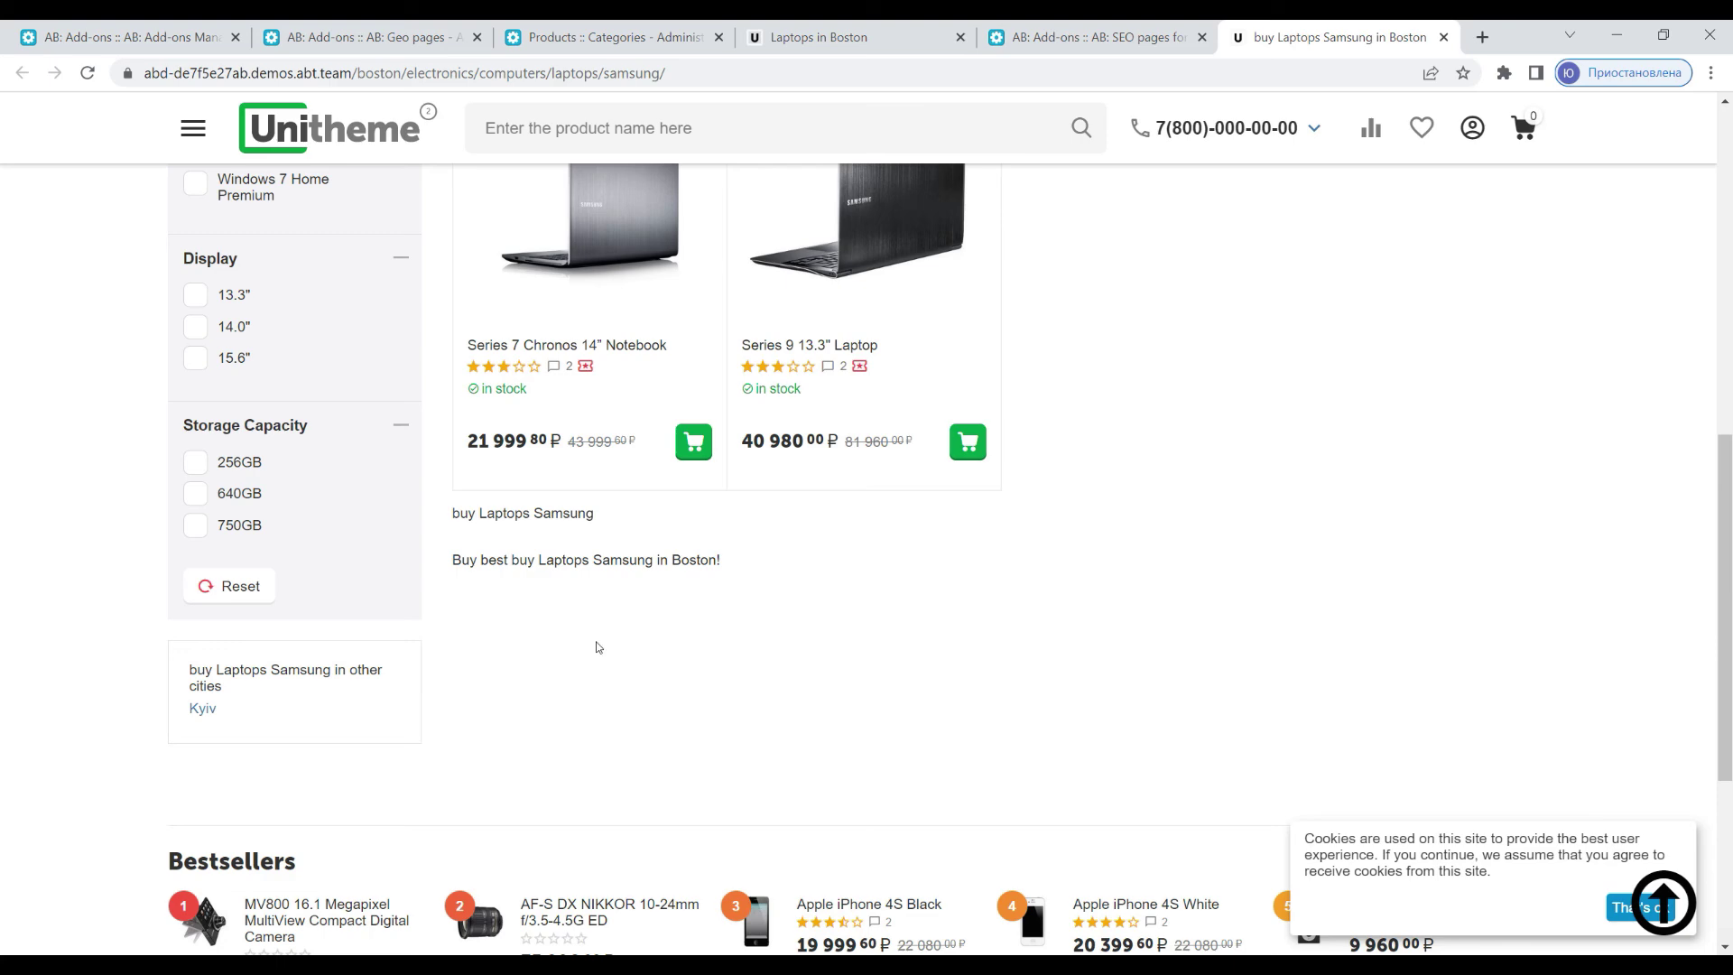
scroll(1083, 736, "up", 1)
scroll(1130, 748, "up", 6)
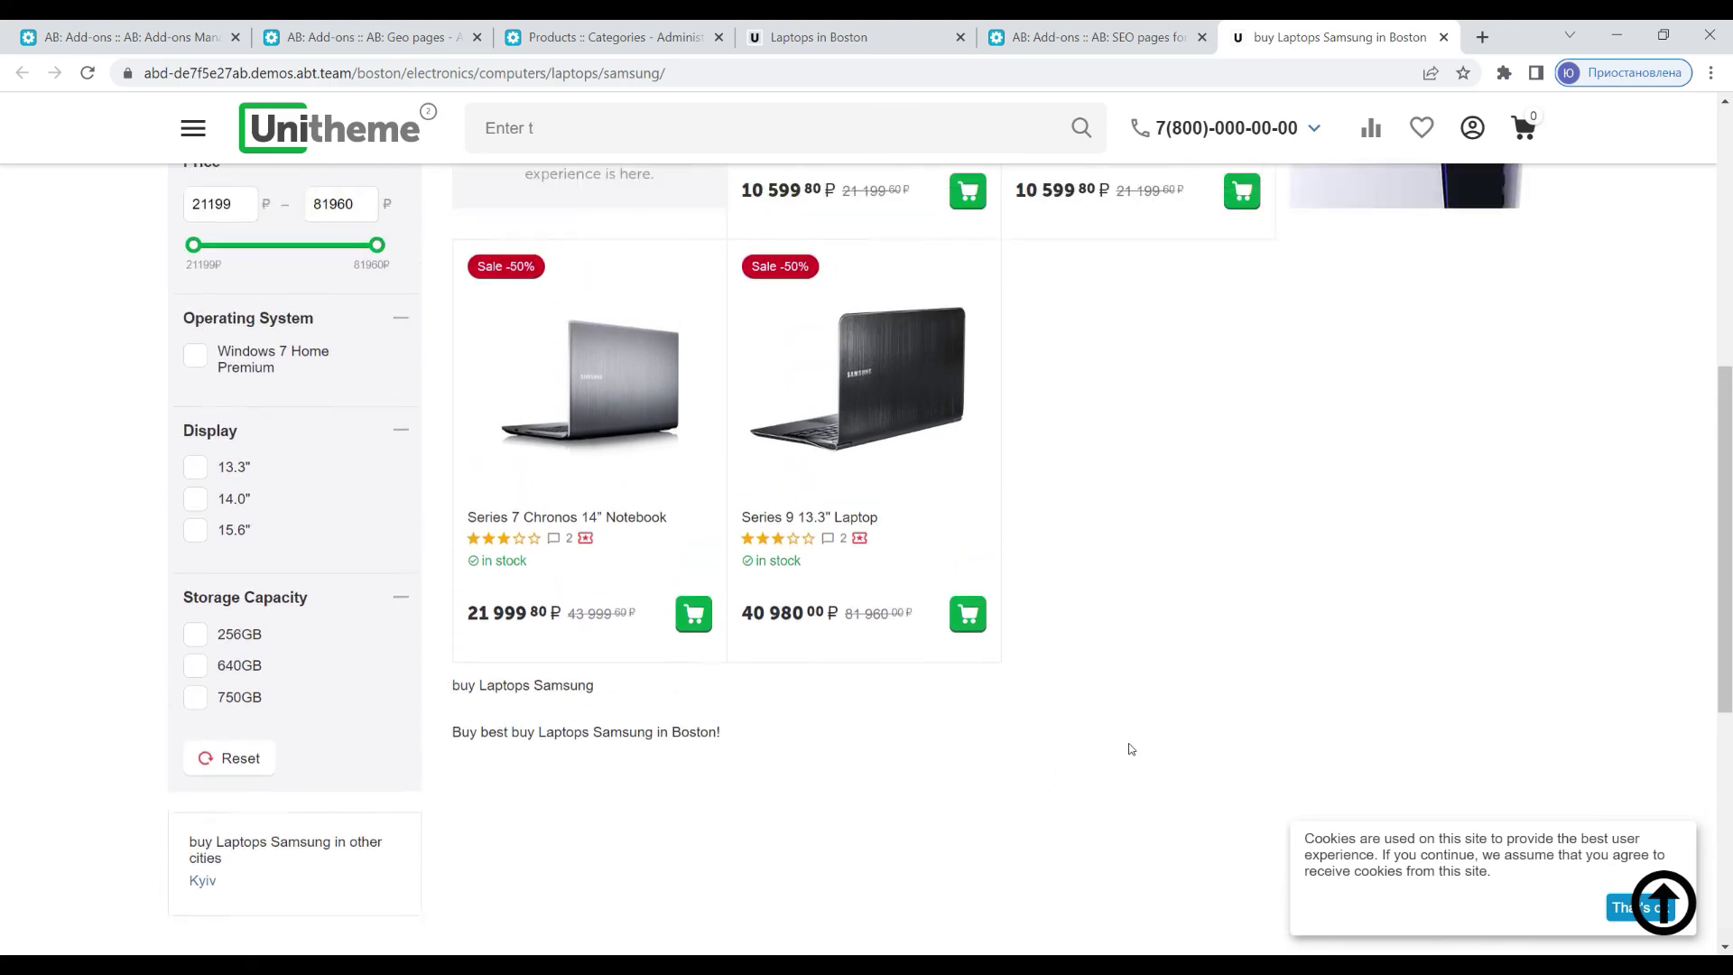
scroll(1130, 748, "up", 1)
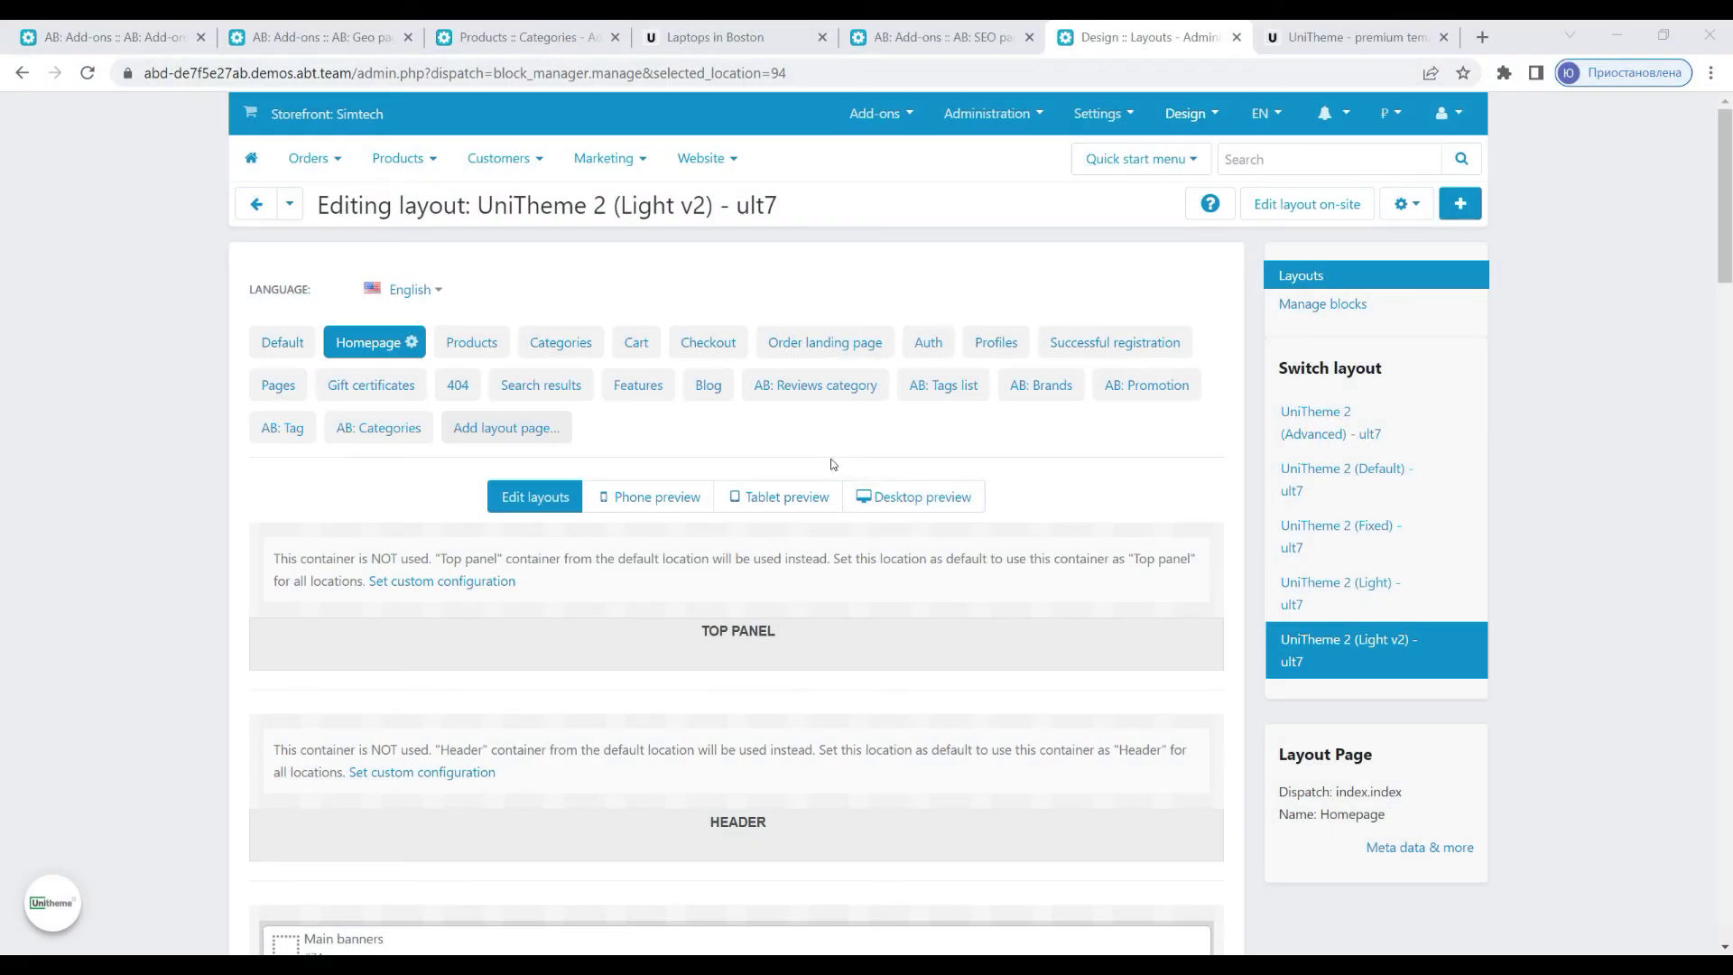
Examine the content code of the Homepage layout's H1 block and compare it with the heading on the Boston storefront homepage.
scroll(302, 501, "down", 4)
scroll(253, 527, "down", 3)
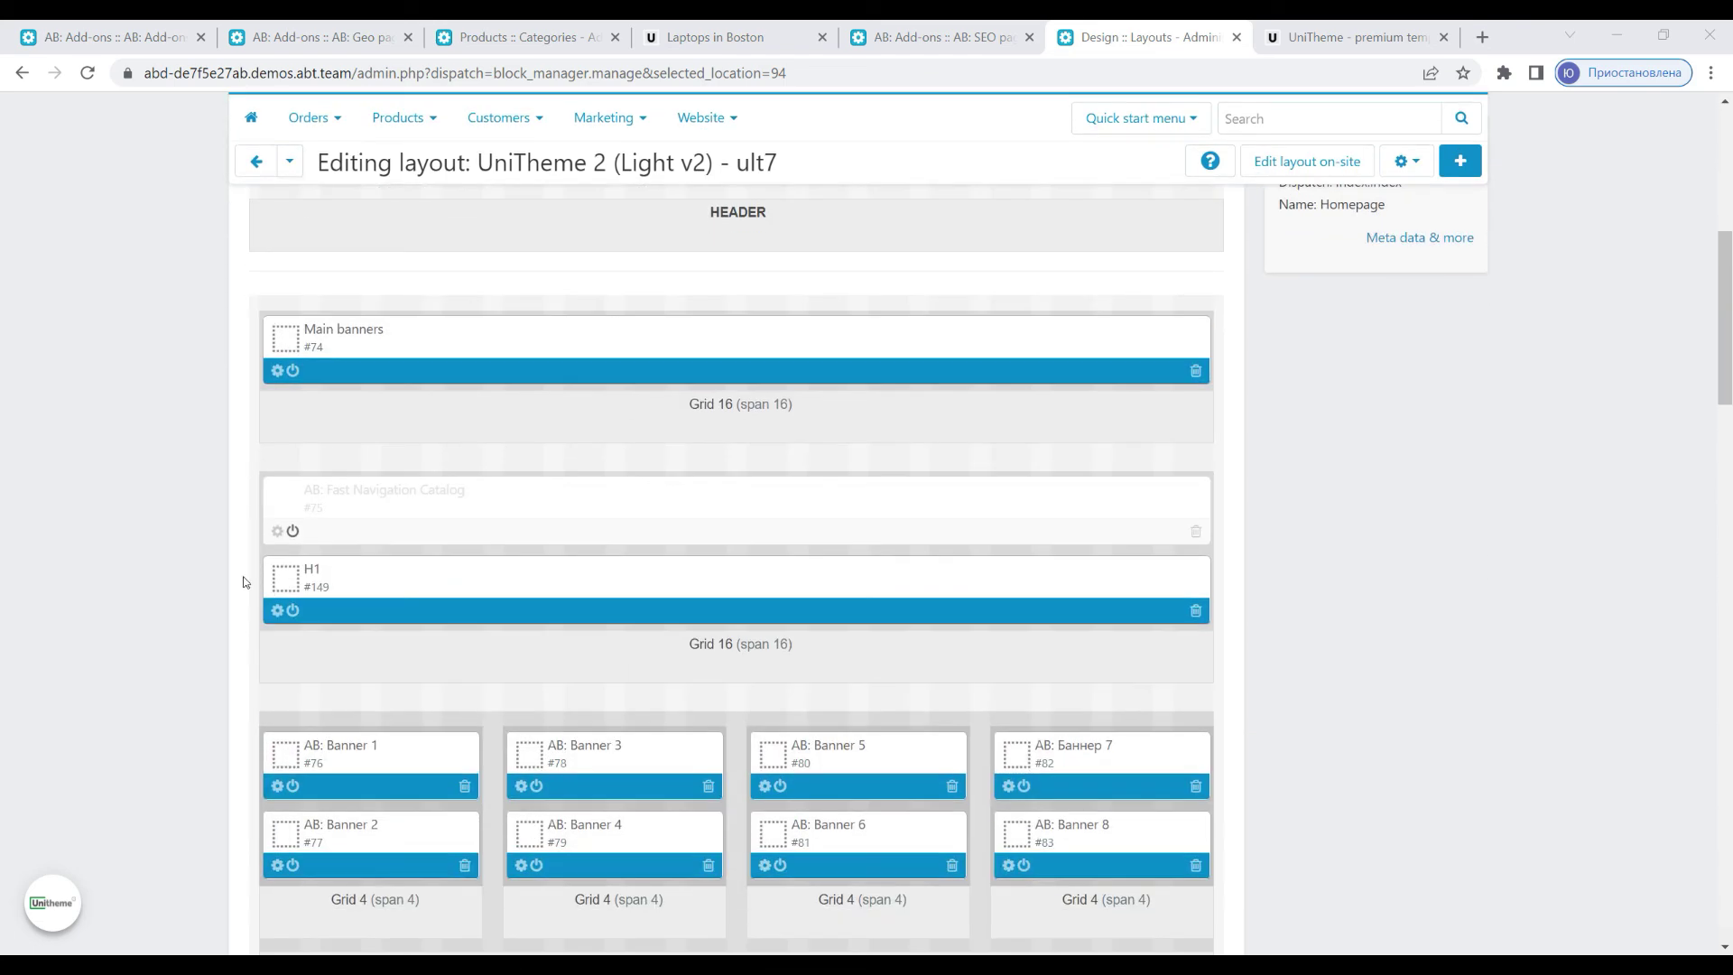
left_click(278, 617)
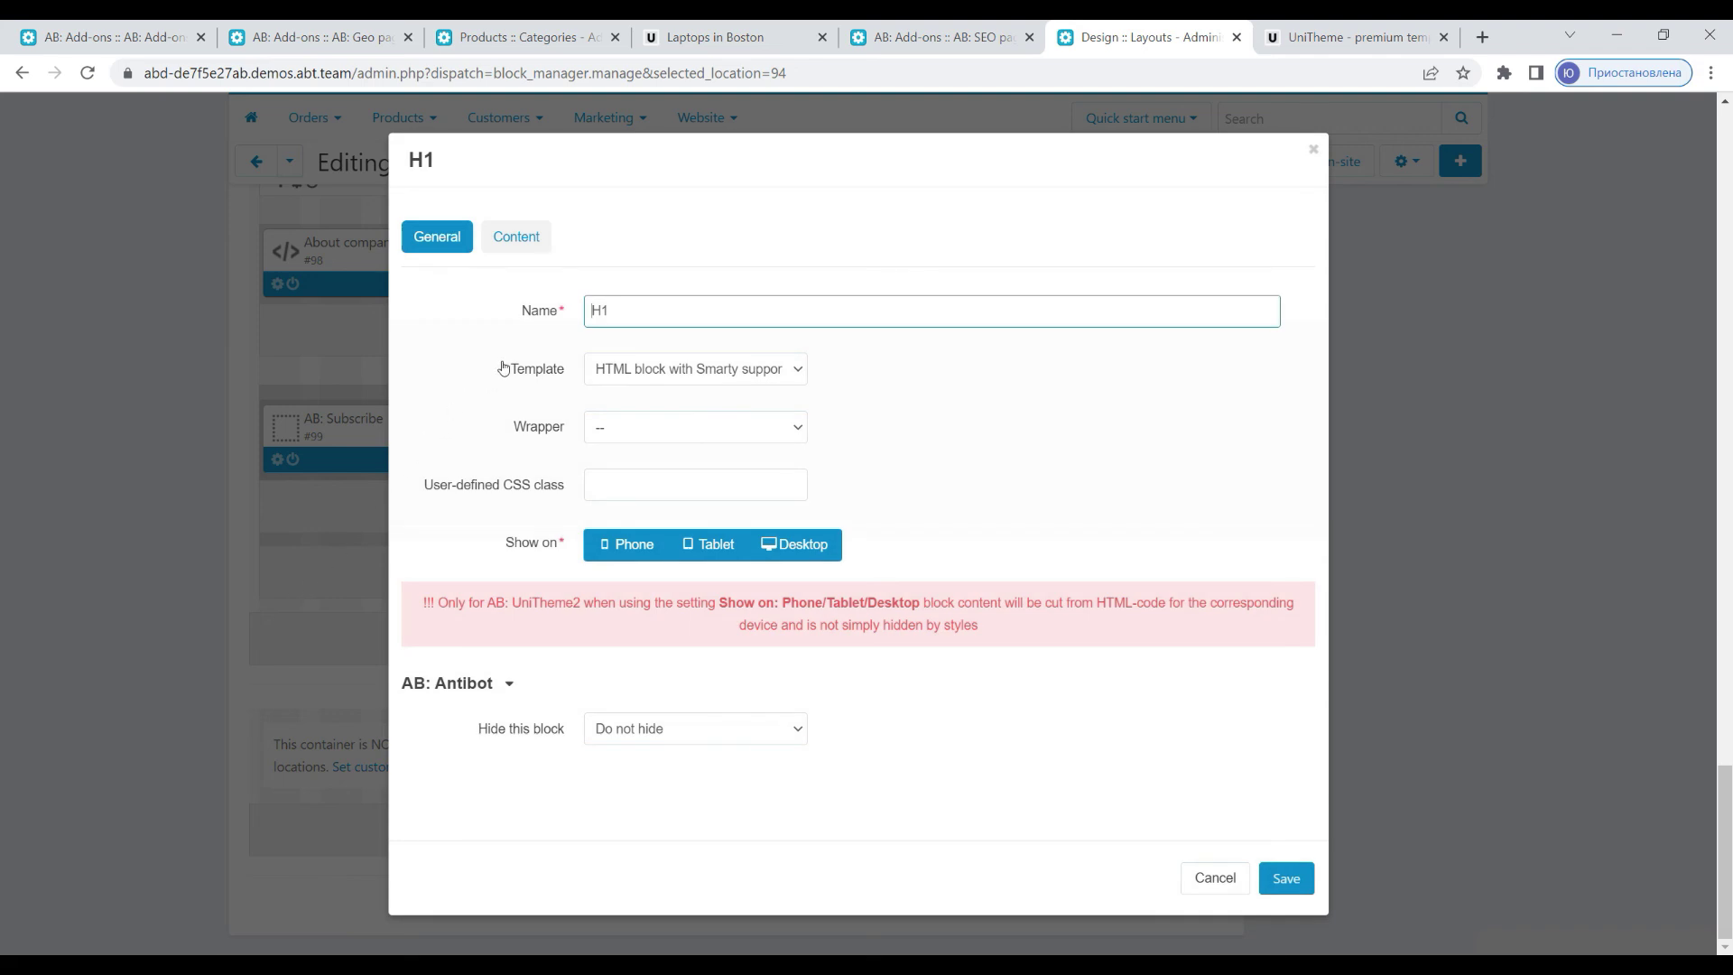
left_click(507, 246)
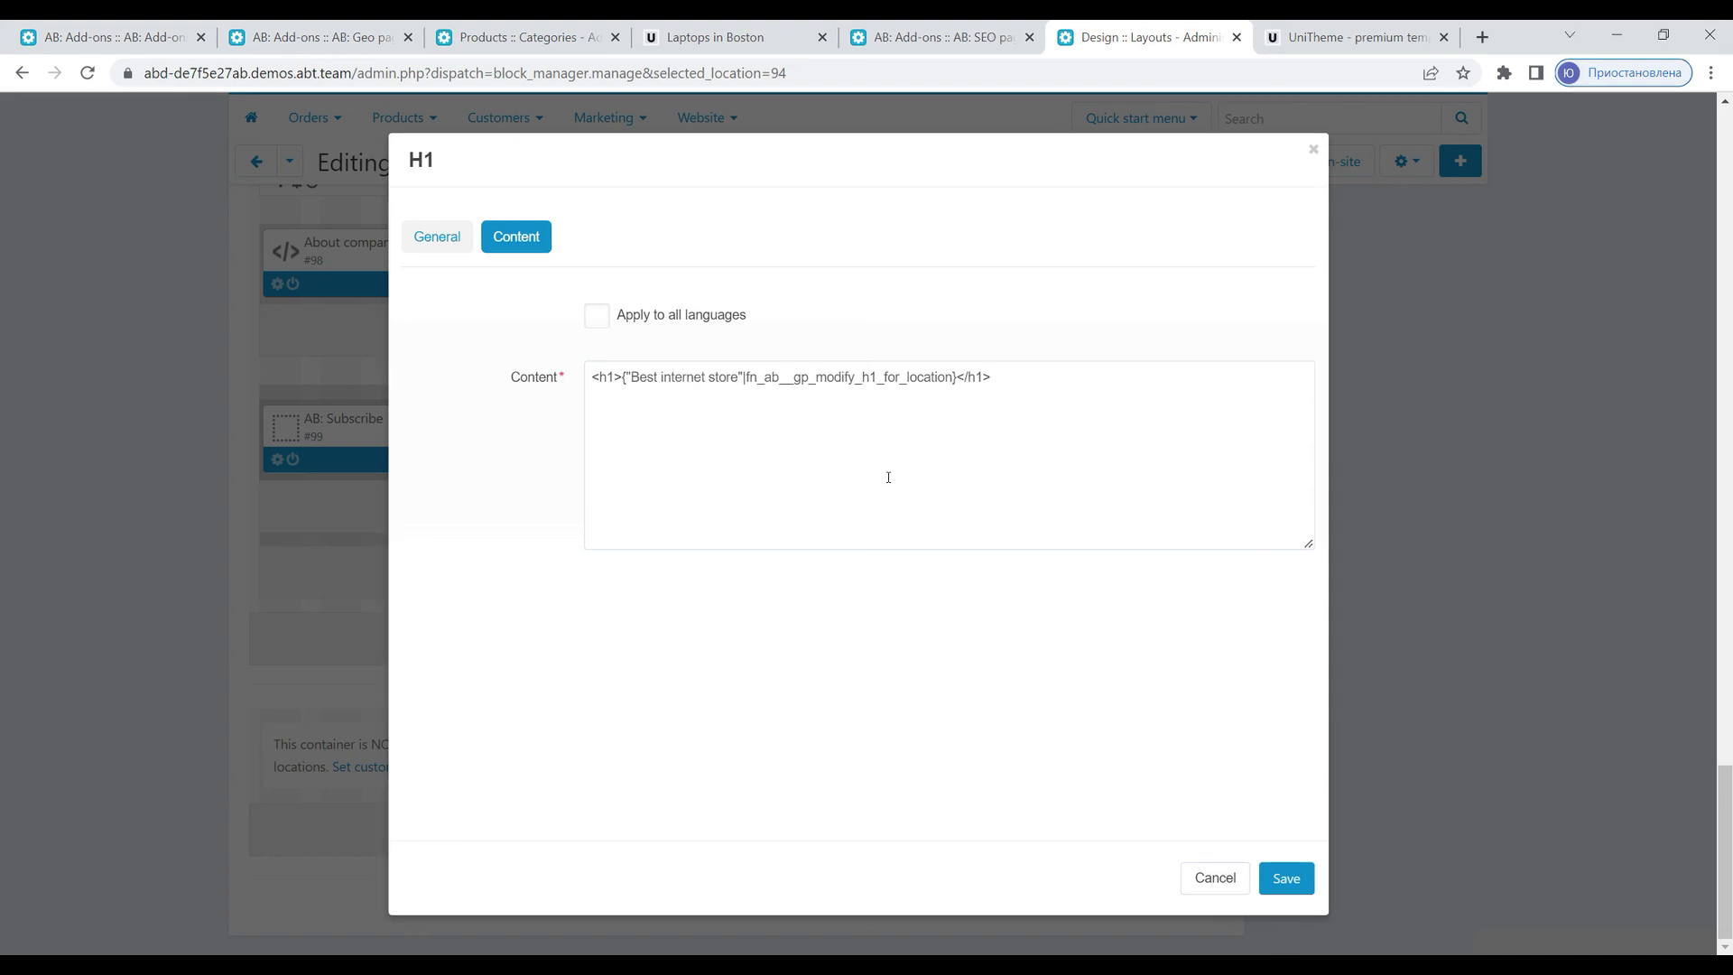
left_click(1359, 36)
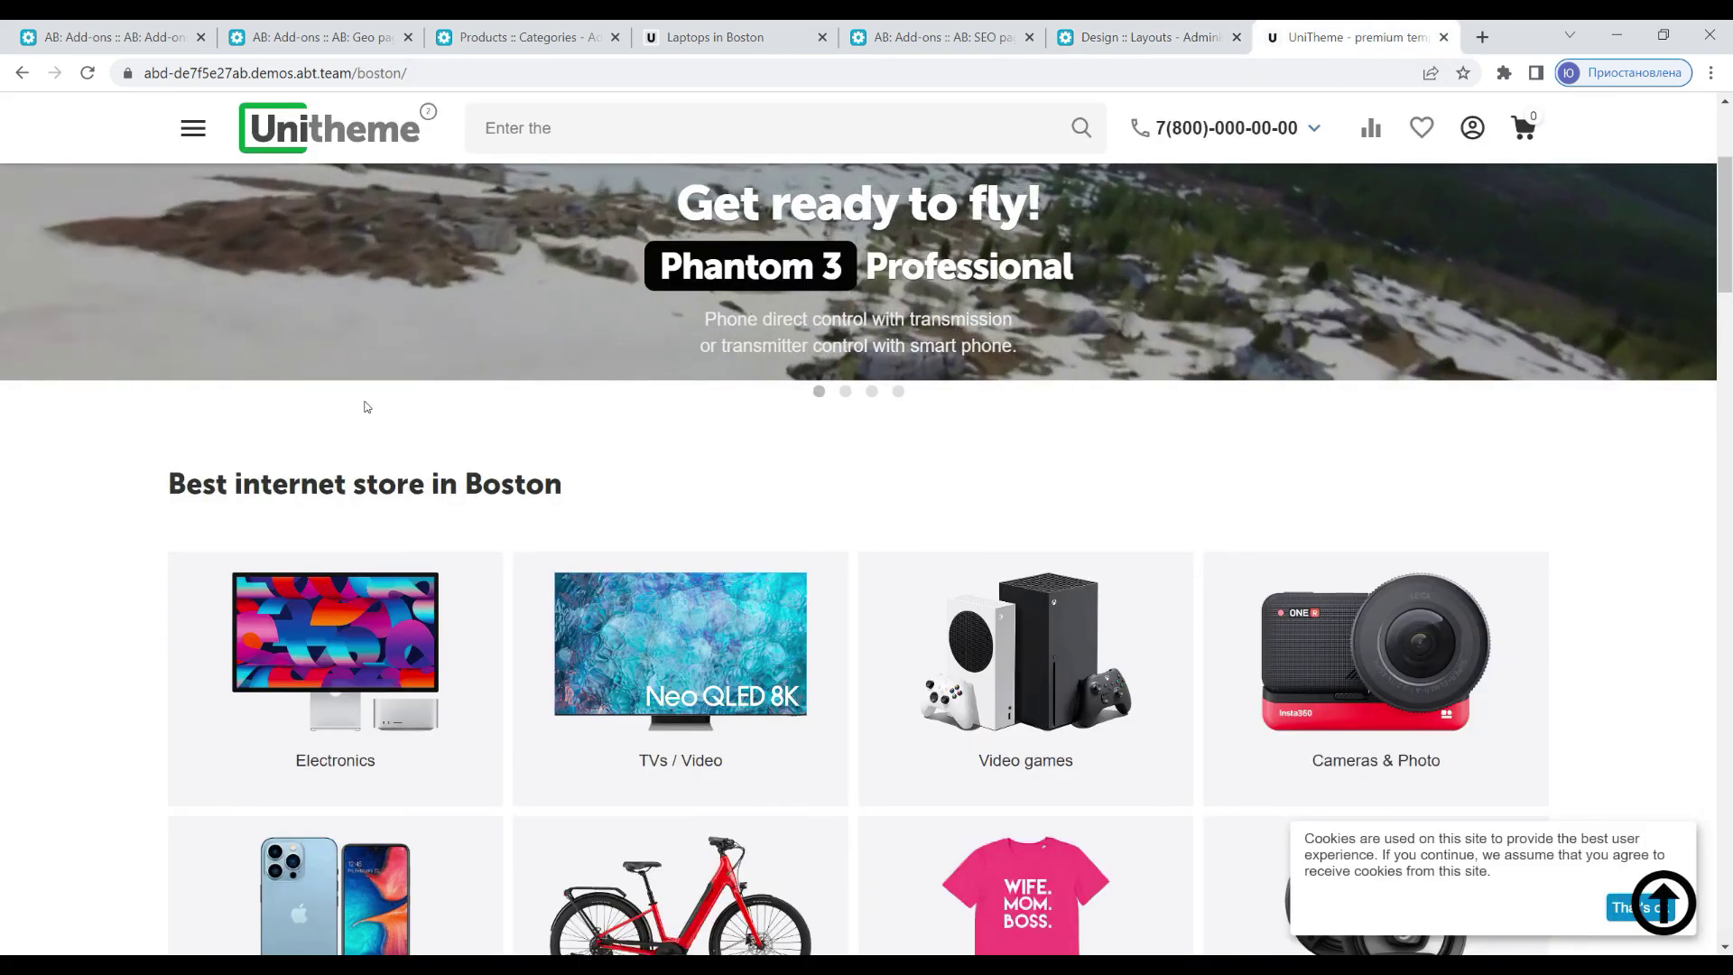
scroll(224, 394, "down", 1)
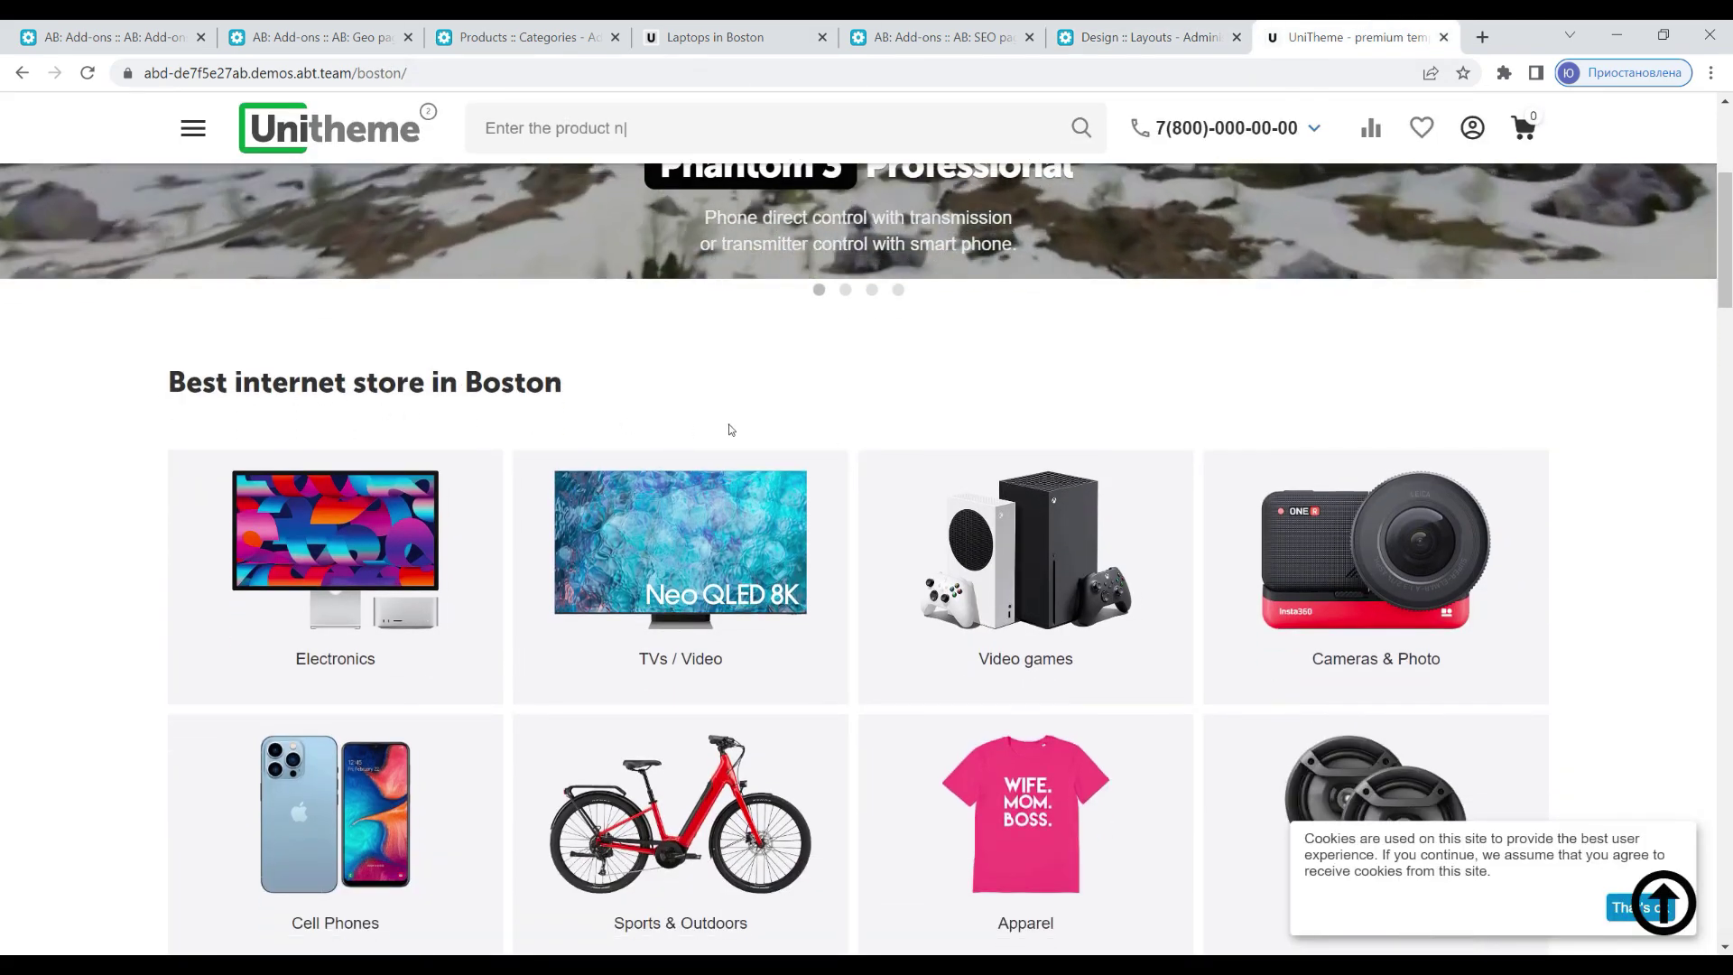